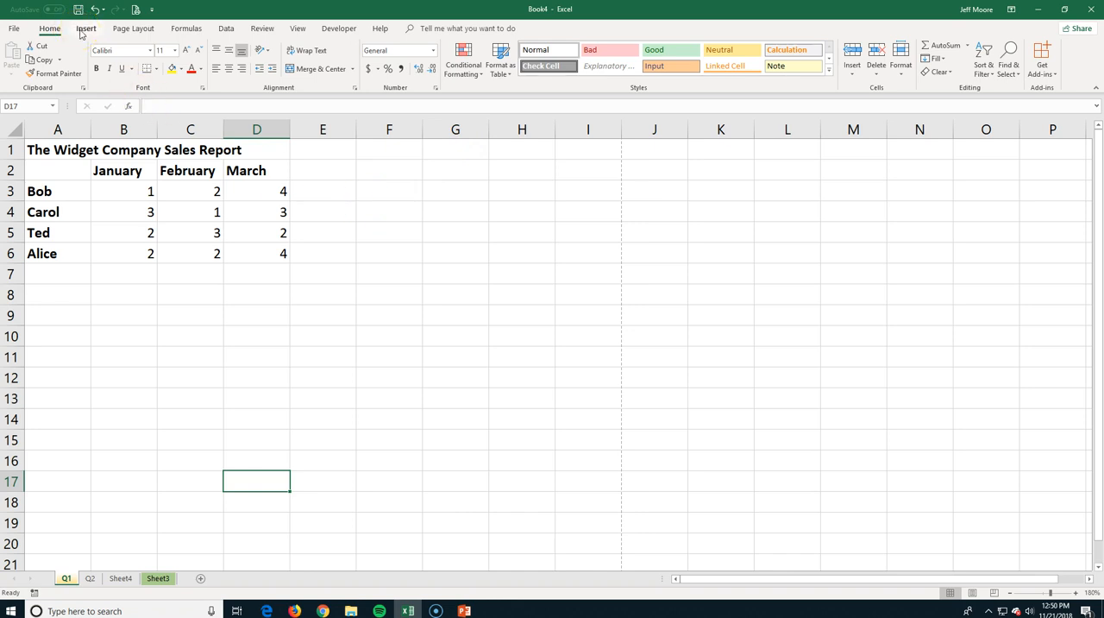
Start header and footer editing on the Q1 sheet and look over the page's header and footer areas.
{"action": "left_click", "coordinate": [84, 28]}
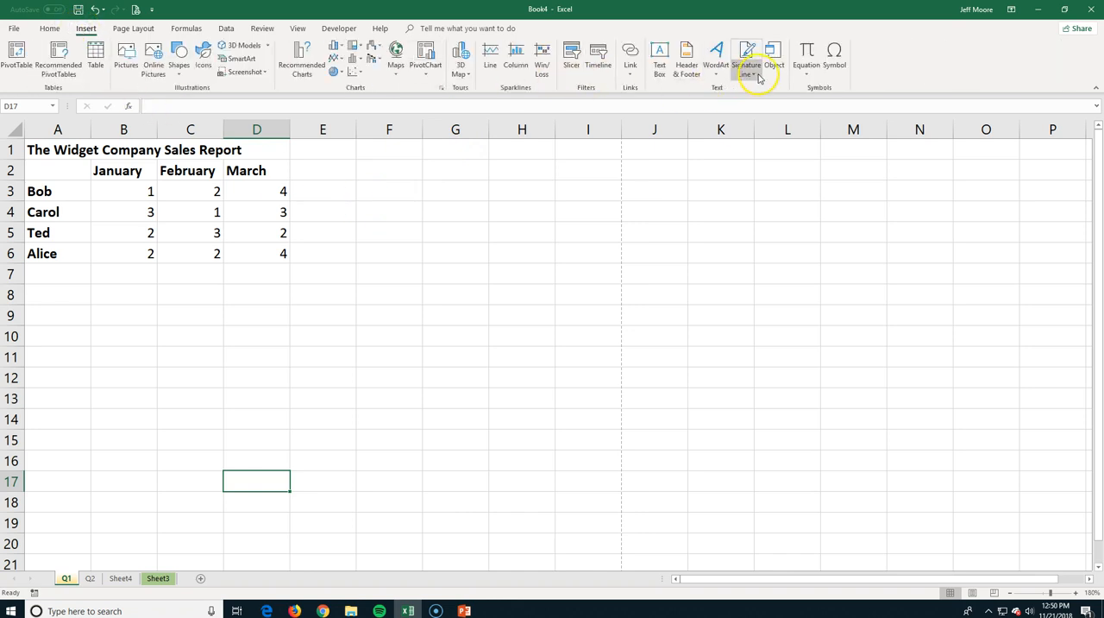
{"action": "left_click", "coordinate": [688, 66]}
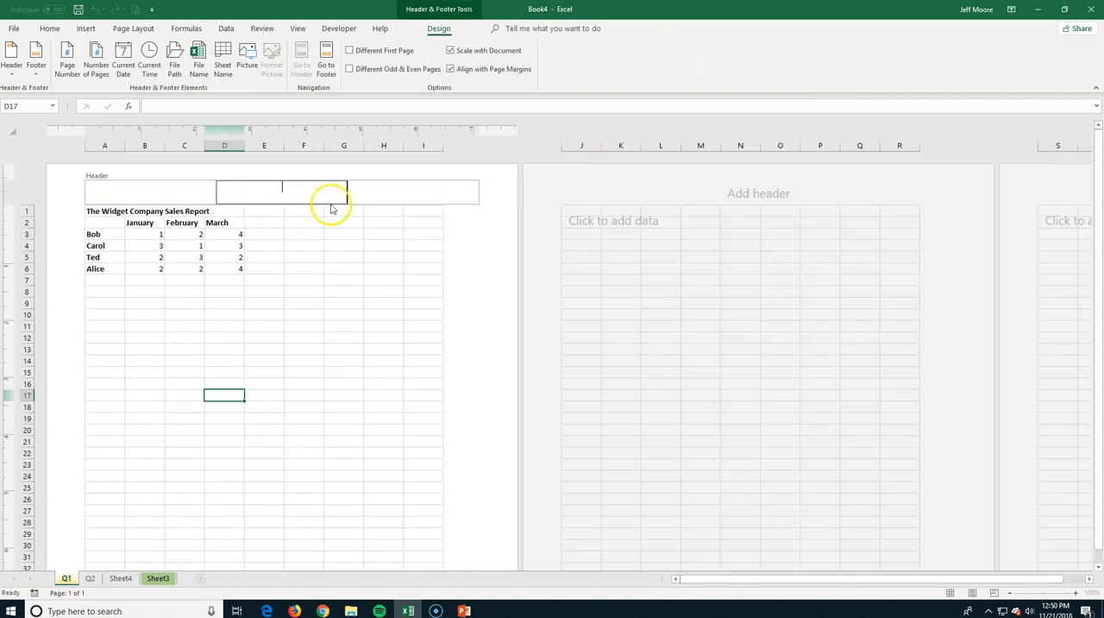
{"action": "left_click", "coordinate": [341, 248]}
{"action": "scroll", "coordinate": [341, 249], "scroll_direction": "down", "scroll_amount": 7}
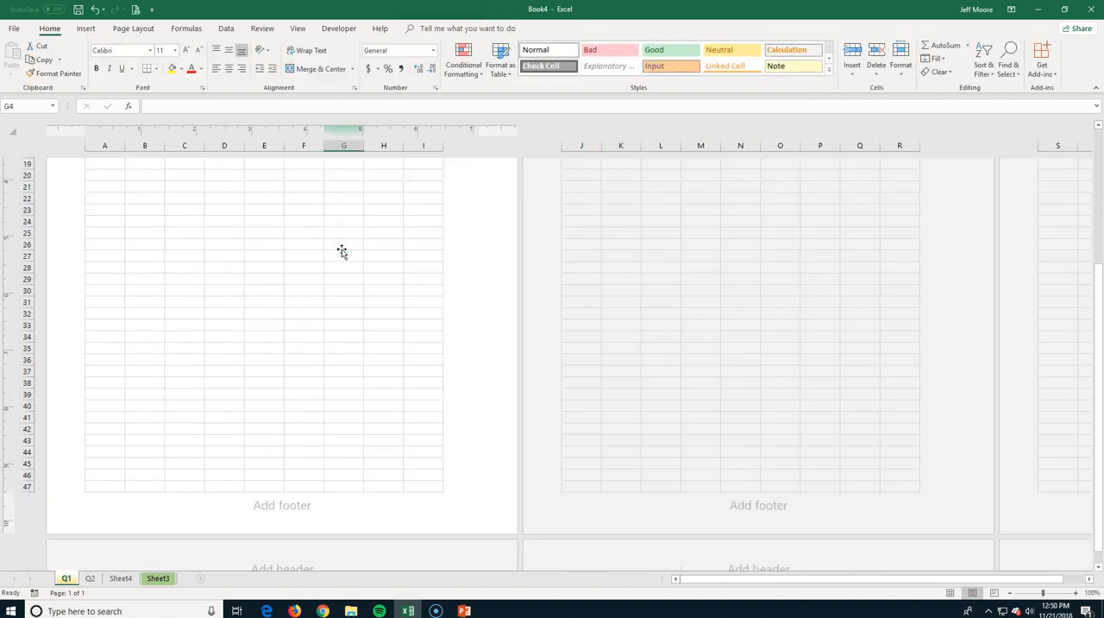
{"action": "scroll", "coordinate": [341, 248], "scroll_direction": "up", "scroll_amount": 7}
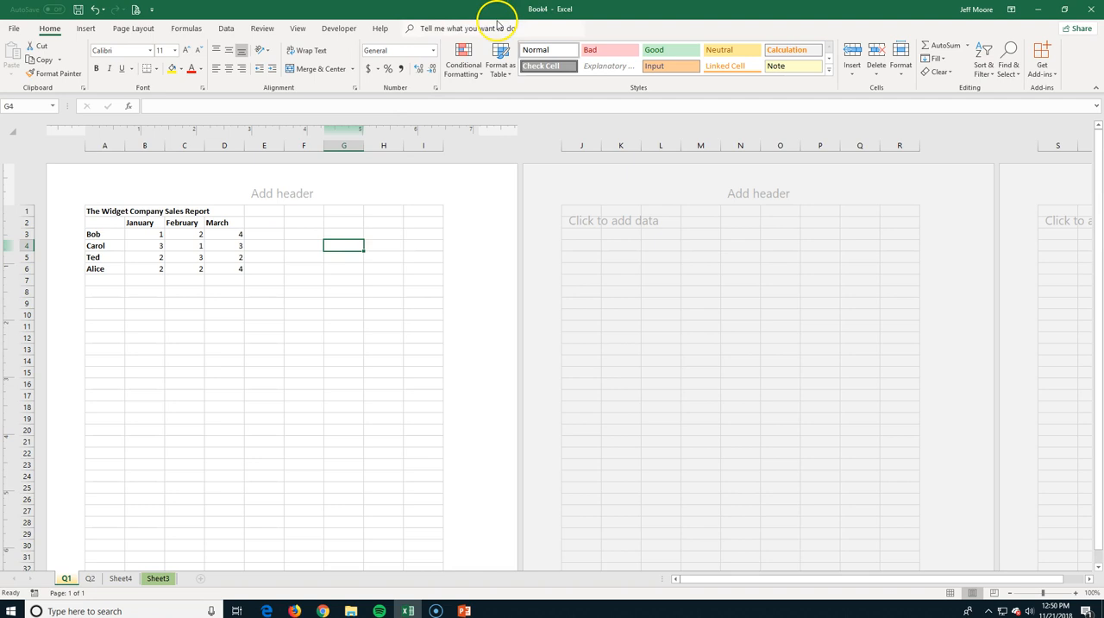
Set the page header to the preset that shows the sheet name, Q1.
{"action": "left_click", "coordinate": [288, 190]}
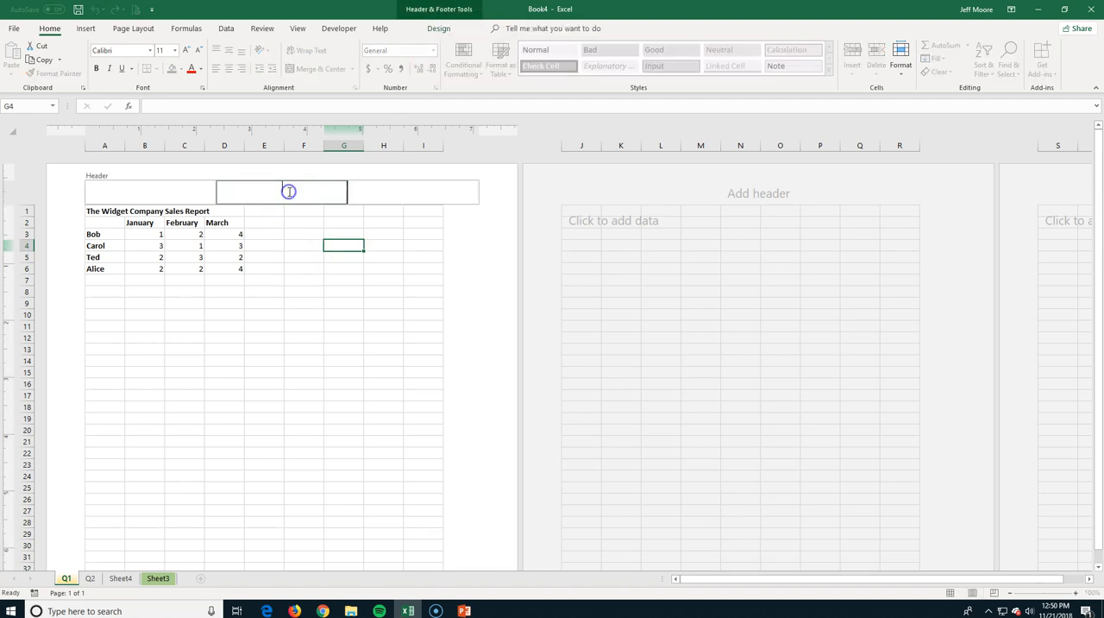
{"action": "left_click", "coordinate": [429, 15]}
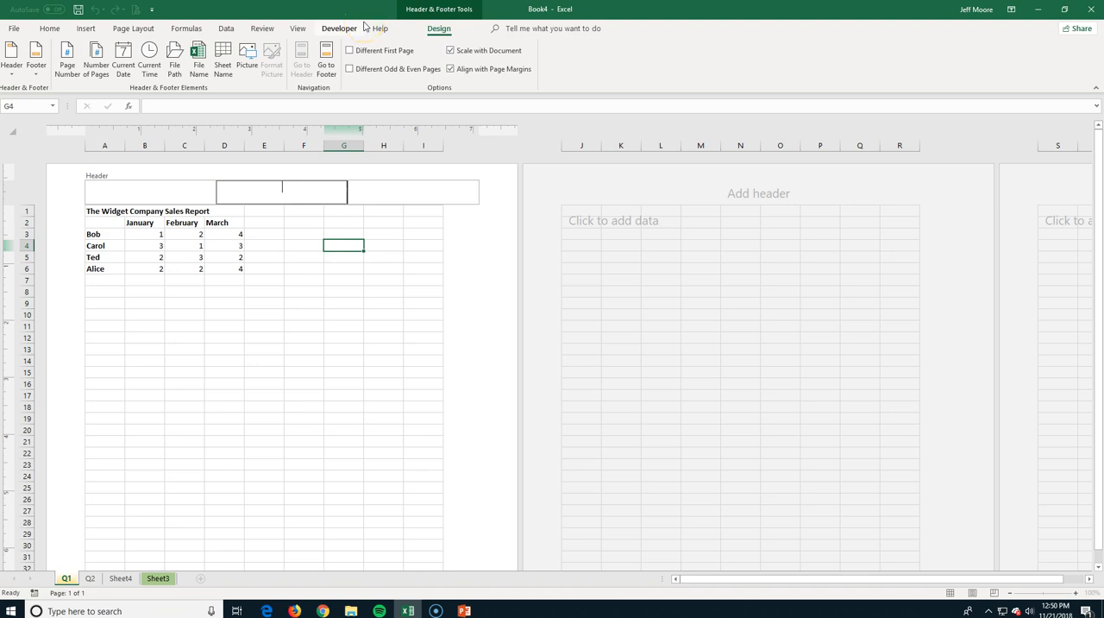
{"action": "left_click", "coordinate": [7, 76]}
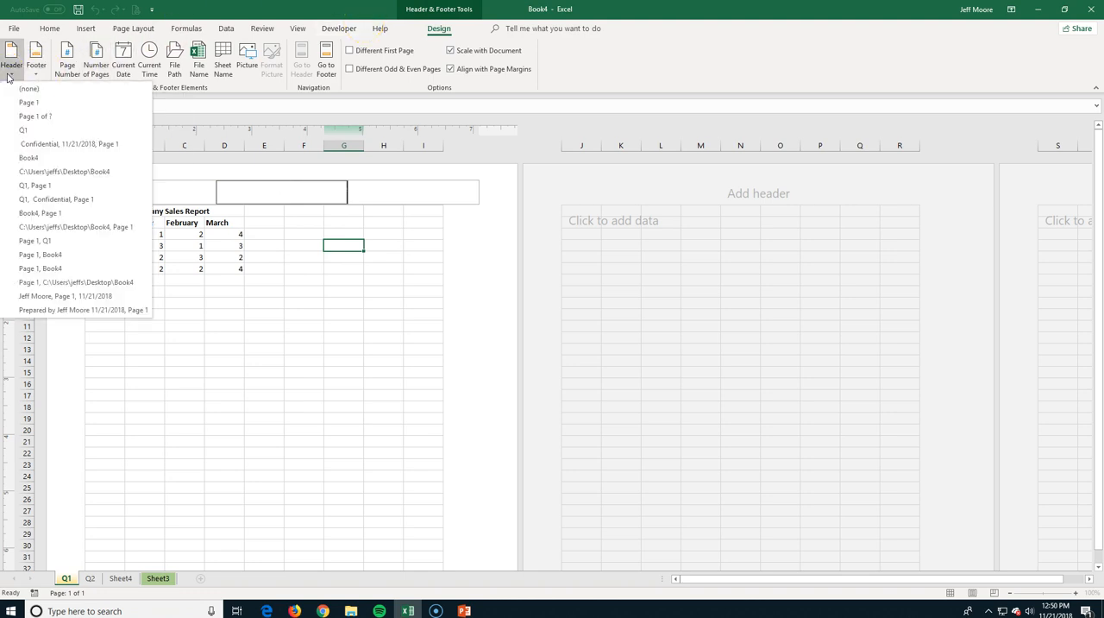
{"action": "left_click", "coordinate": [13, 131]}
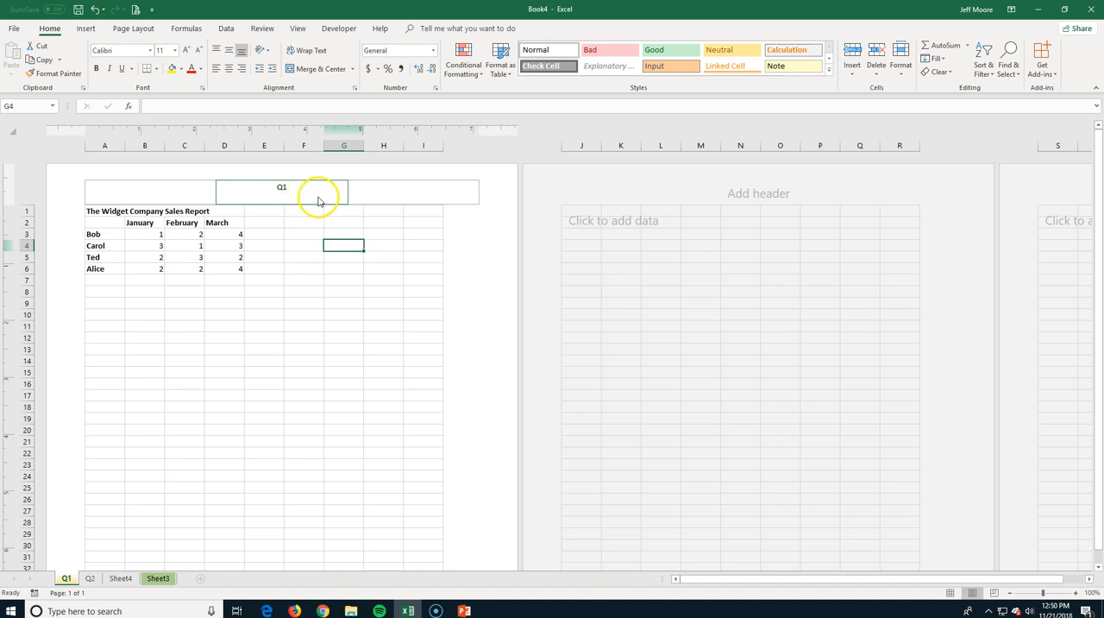
Insert the page number in the right section of the page footer.
{"action": "scroll", "coordinate": [494, 384], "scroll_direction": "down", "scroll_amount": 7}
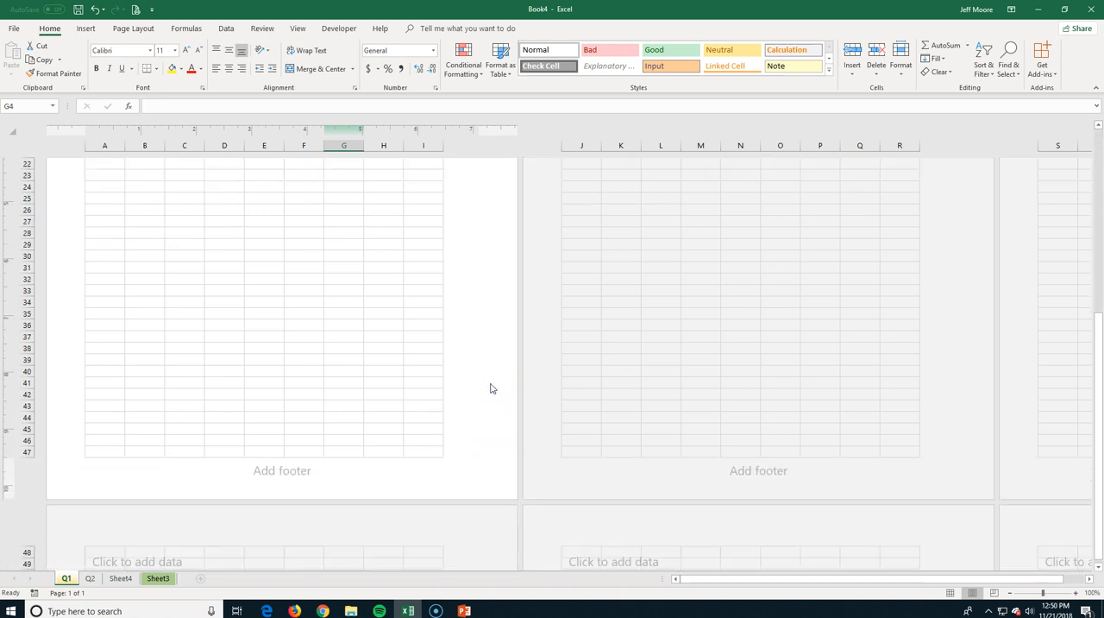
{"action": "left_click", "coordinate": [369, 471]}
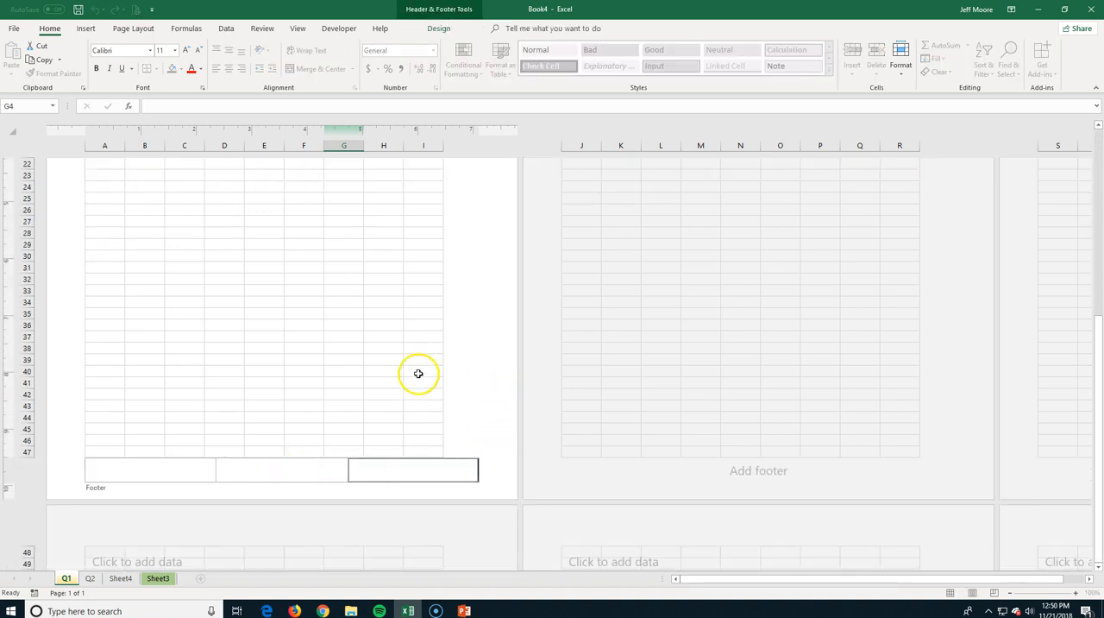
{"action": "left_click", "coordinate": [417, 10]}
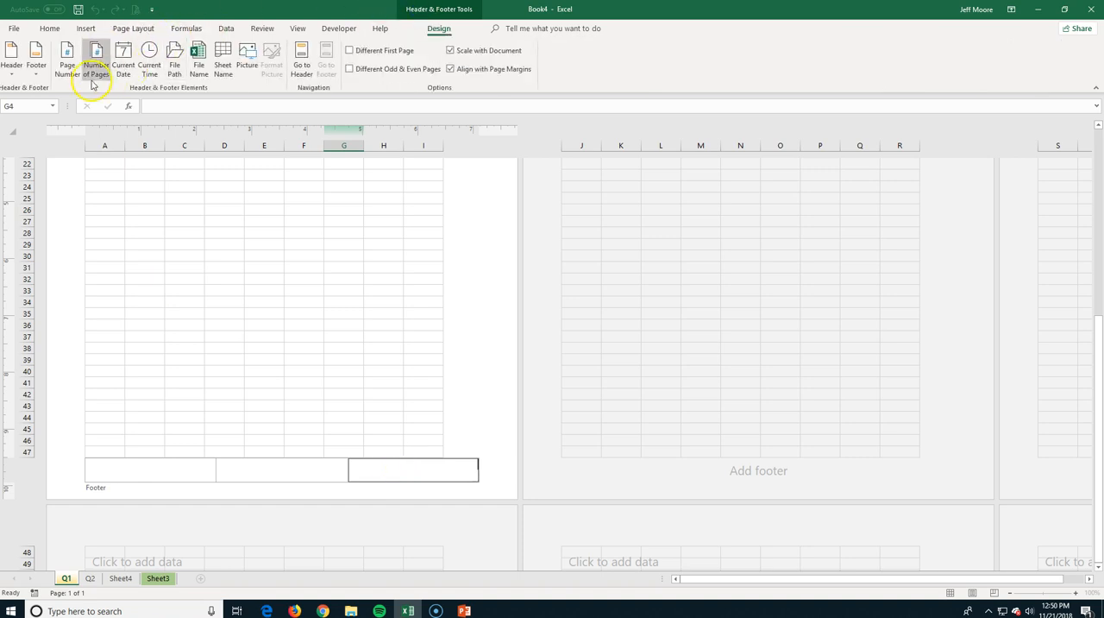
{"action": "left_click", "coordinate": [36, 70]}
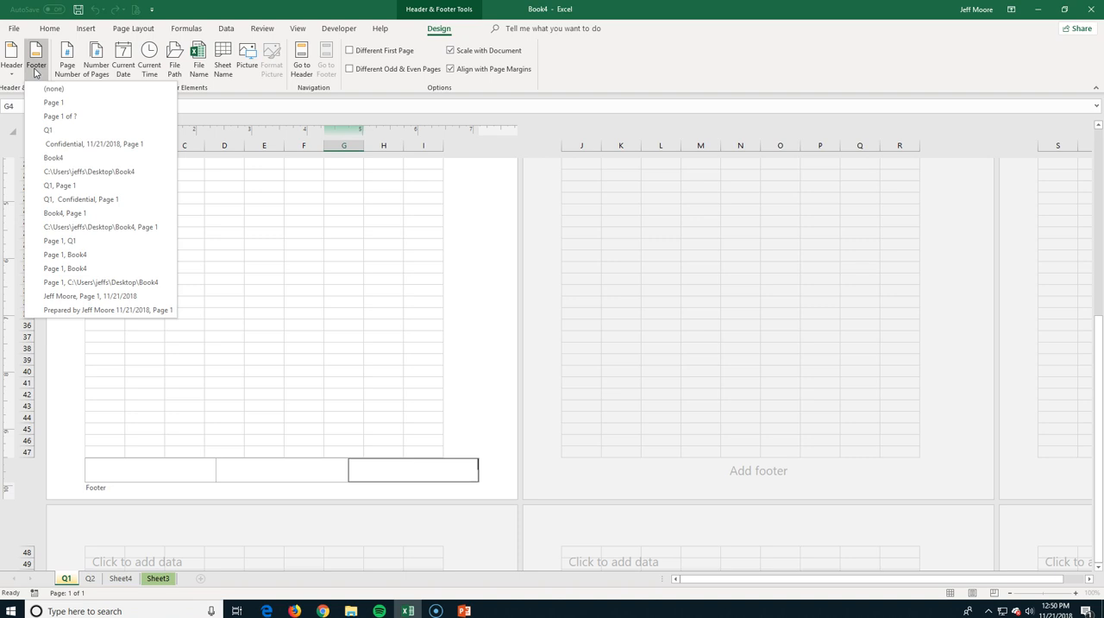
{"action": "left_click", "coordinate": [68, 55]}
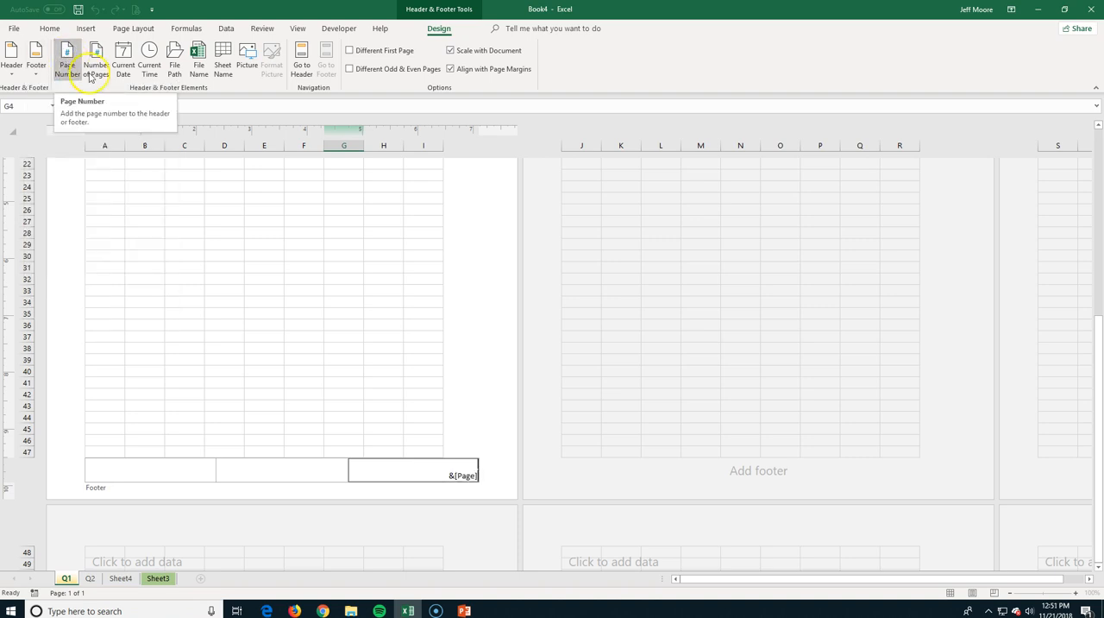
Insert the file name in the left section of the footer and finish editing the footer.
{"action": "left_click", "coordinate": [160, 469]}
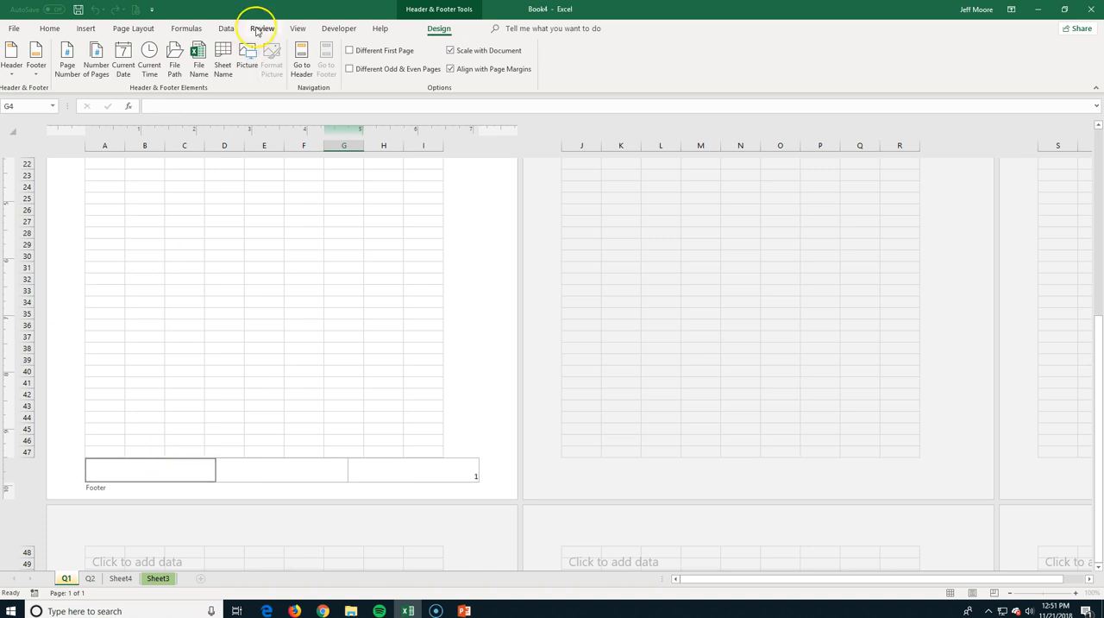
{"action": "left_click", "coordinate": [199, 63]}
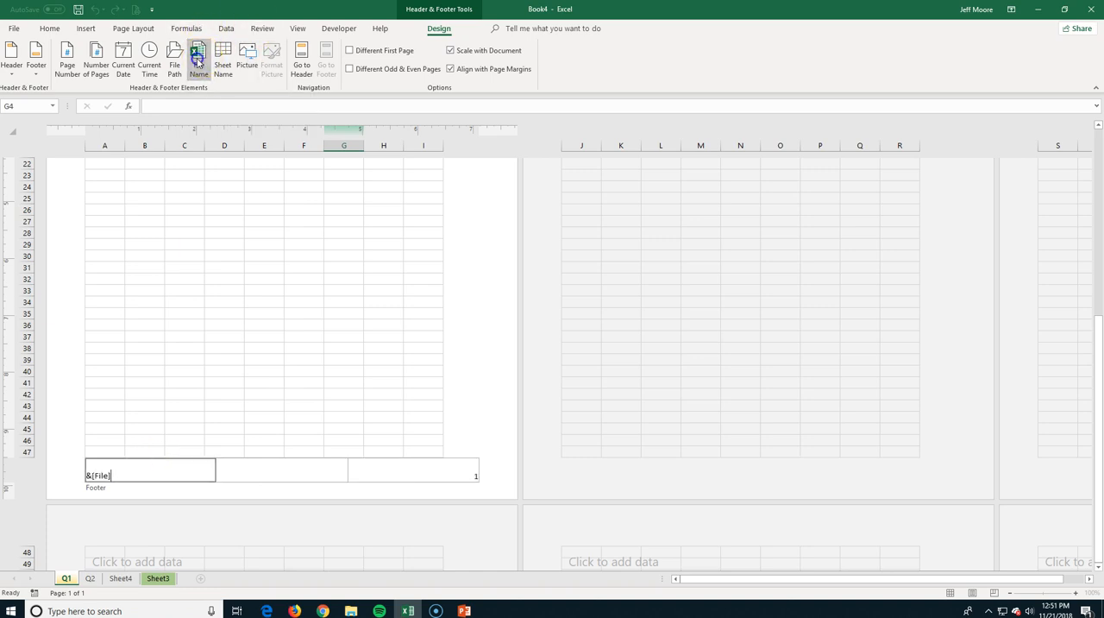
{"action": "left_click", "coordinate": [480, 404]}
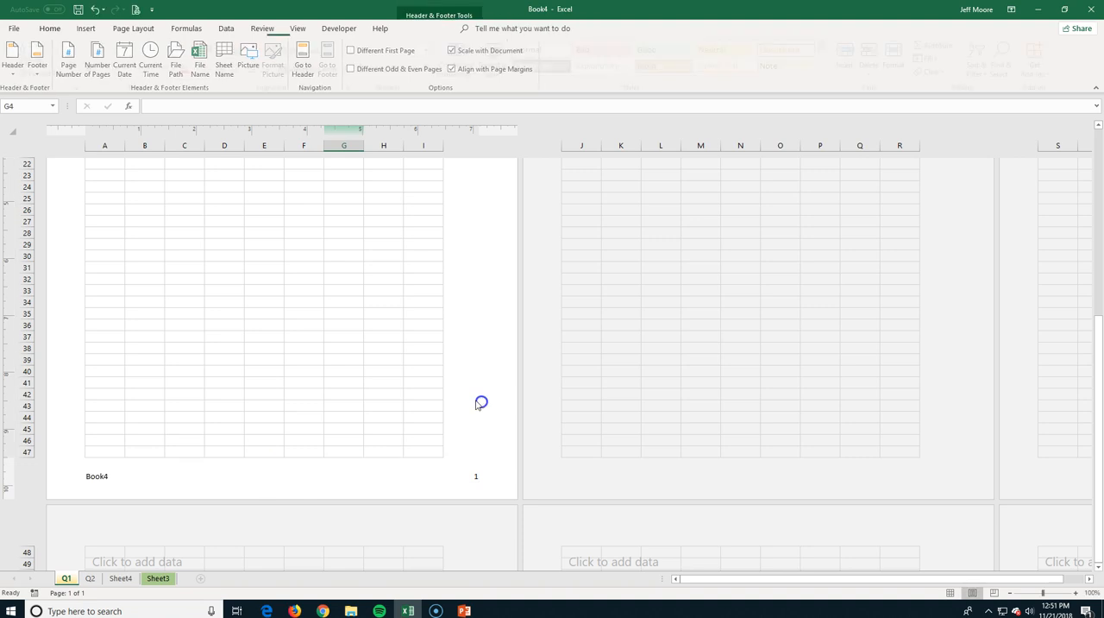
Review the page's header and footer, and return the Q1 sheet to Normal view.
{"action": "scroll", "coordinate": [361, 321], "scroll_direction": "up", "scroll_amount": 7}
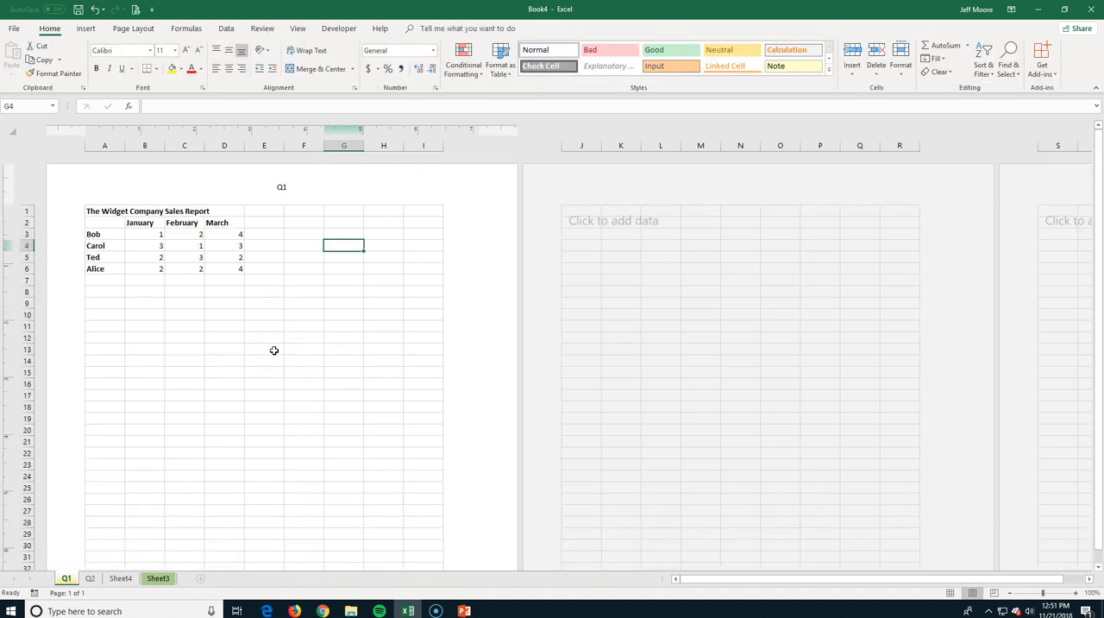
{"action": "scroll", "coordinate": [274, 351], "scroll_direction": "down", "scroll_amount": 7}
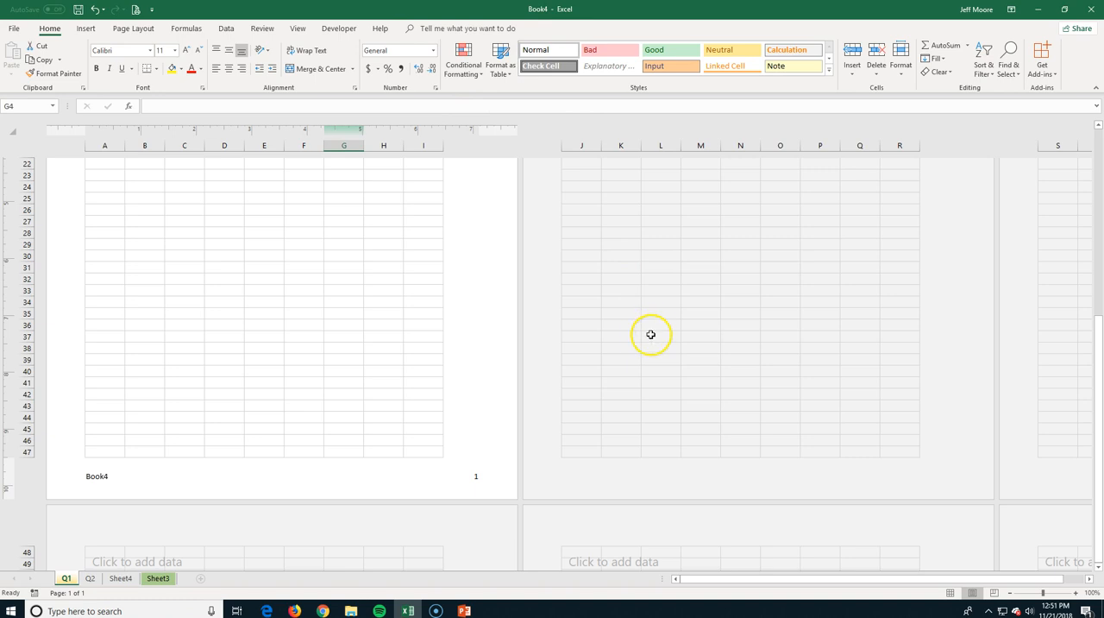
{"action": "scroll", "coordinate": [541, 341], "scroll_direction": "up", "scroll_amount": 7}
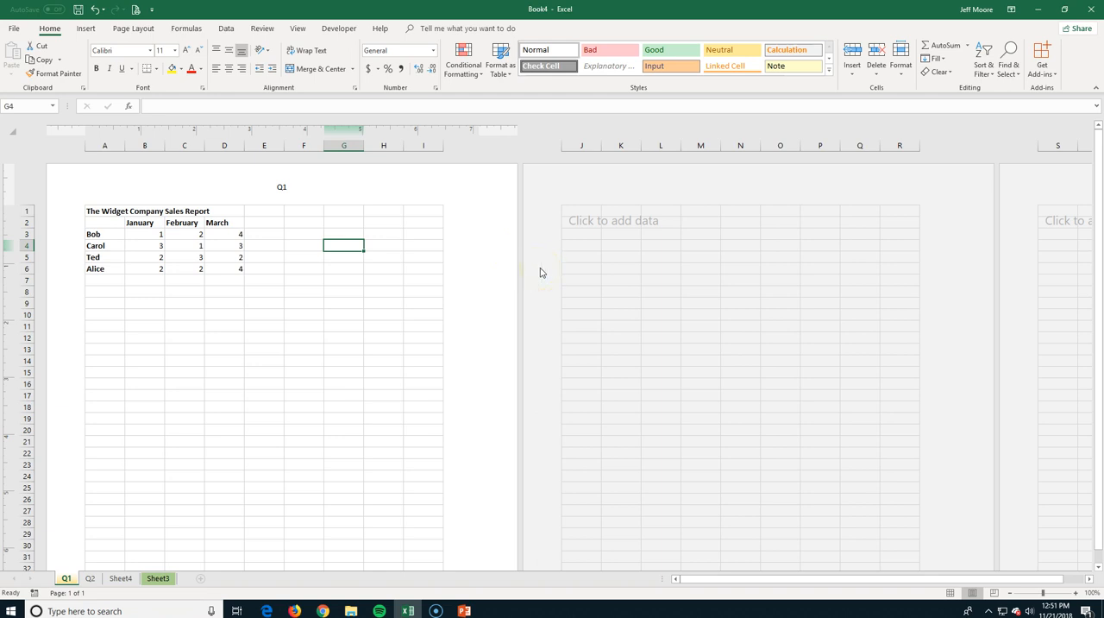
{"action": "left_click", "coordinate": [949, 594]}
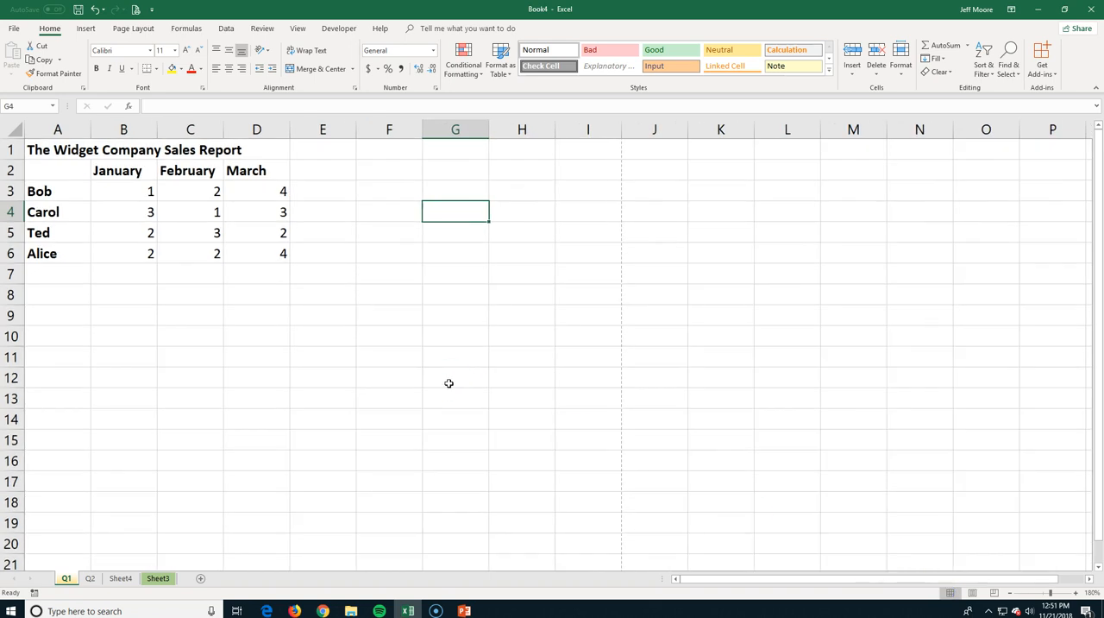
Check cells A1 to D1 to find which one actually holds the sales report title.
{"action": "key", "text": "ctrl+Home"}
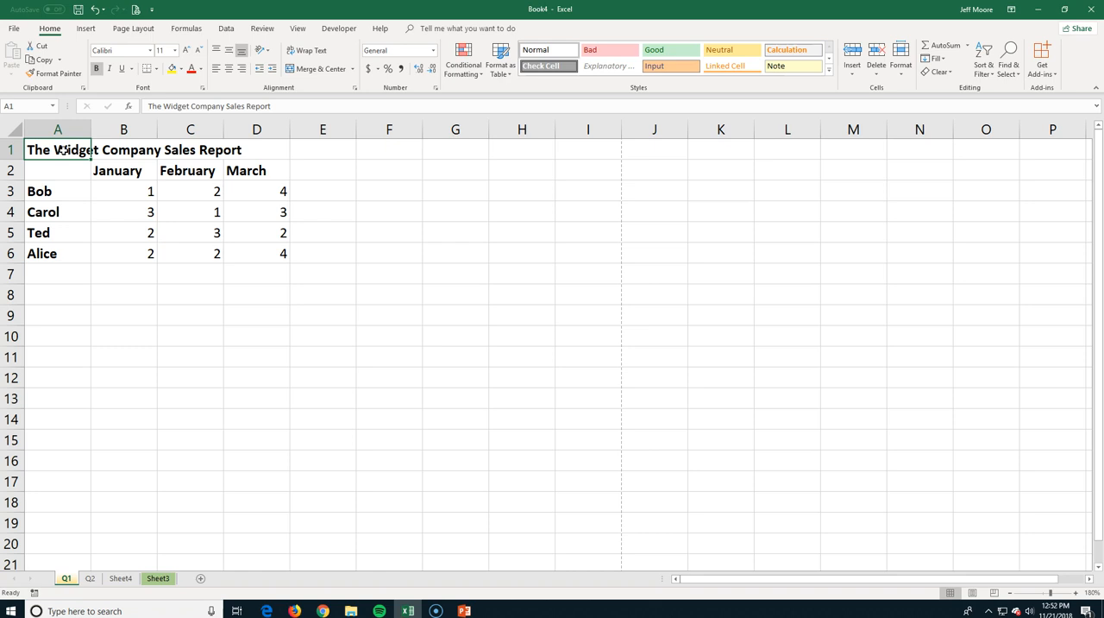
{"action": "left_click", "coordinate": [111, 151]}
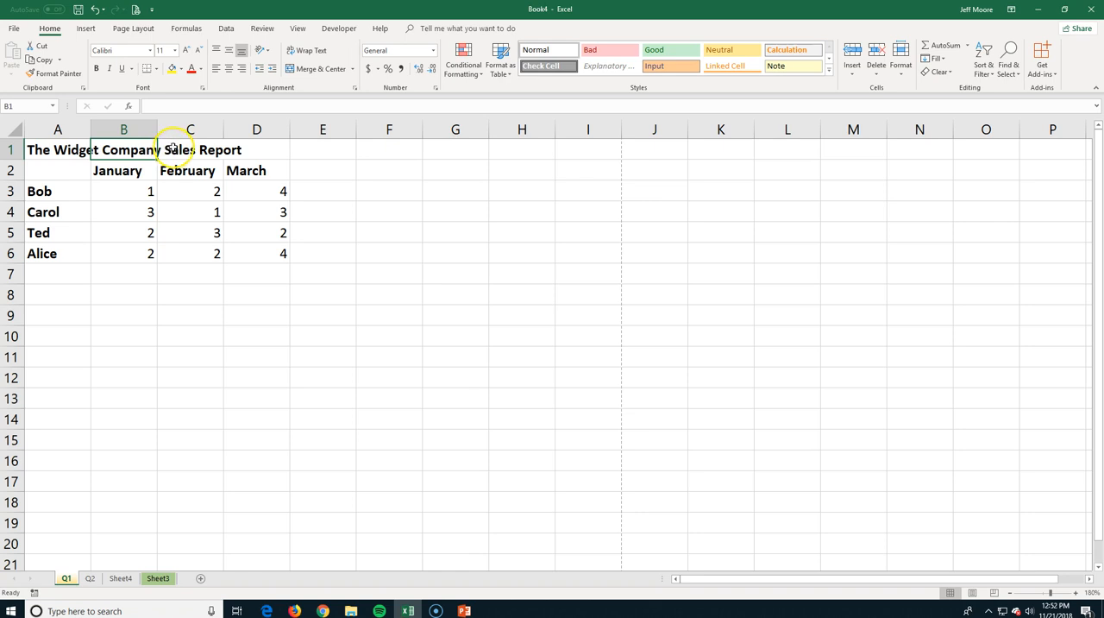
{"action": "left_click", "coordinate": [173, 149]}
{"action": "left_click", "coordinate": [247, 151]}
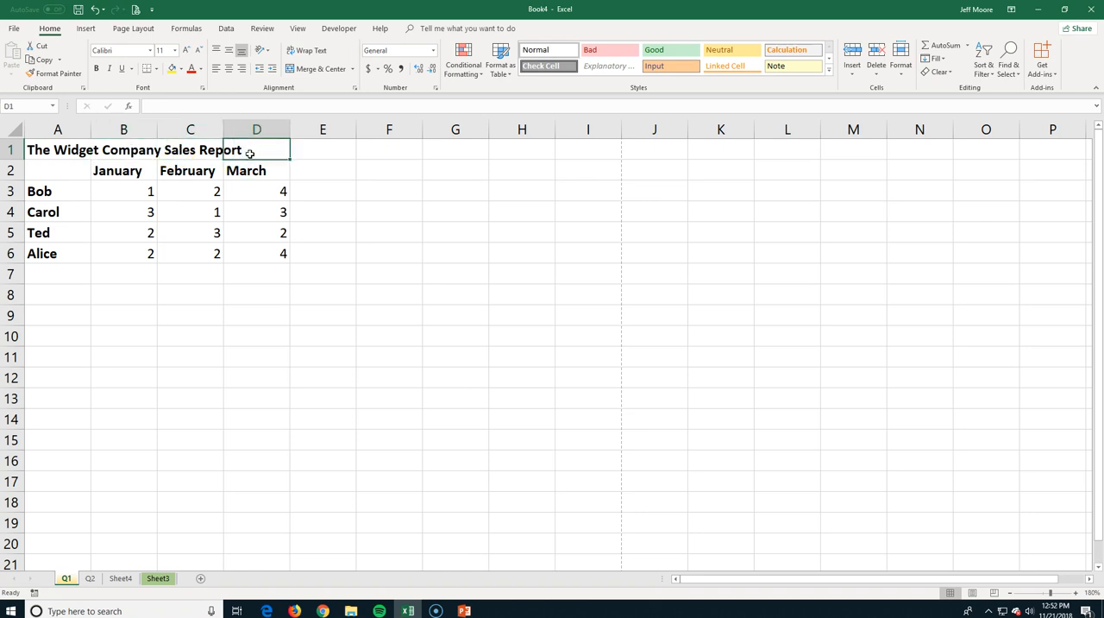
{"action": "left_click", "coordinate": [66, 153]}
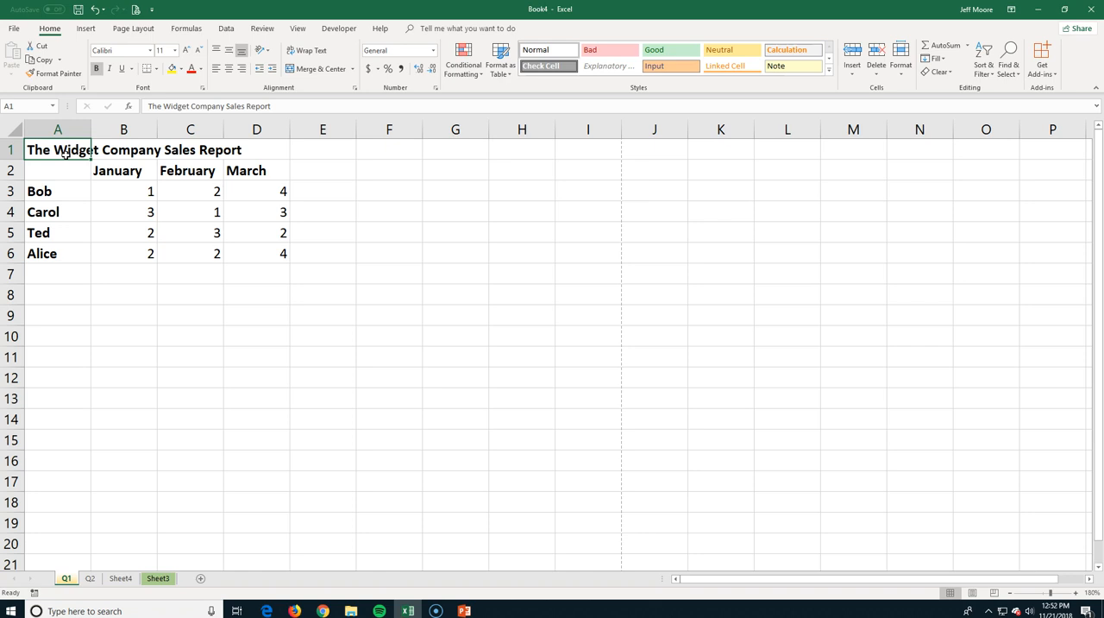
Enter Q1 in cell D1, beside the sales report title.
{"action": "left_click", "coordinate": [245, 150]}
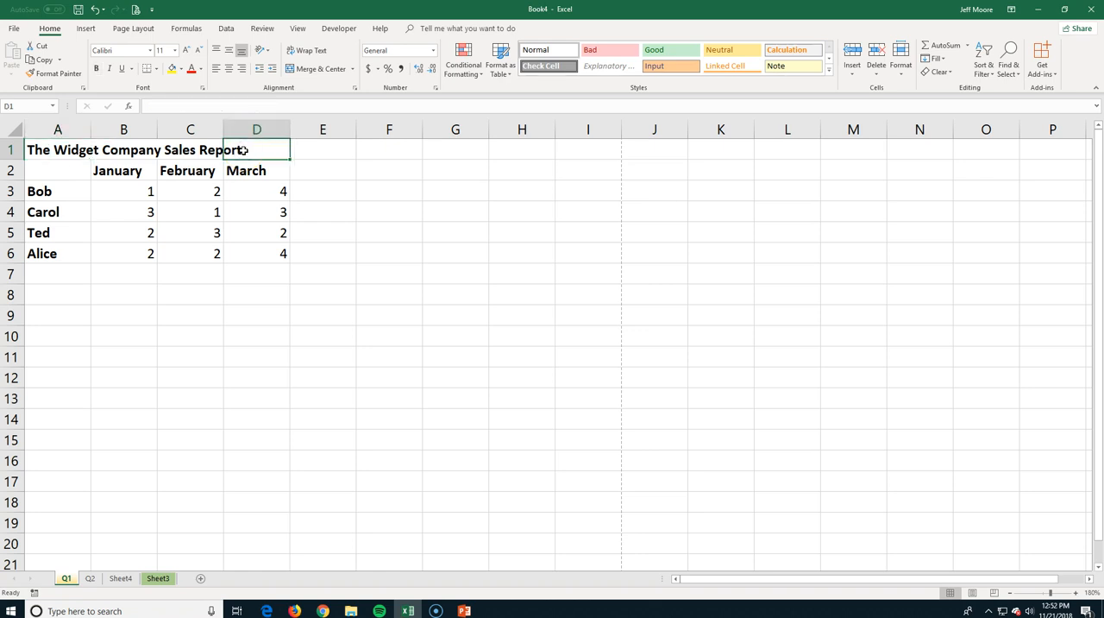
{"action": "type", "text": "Q"}
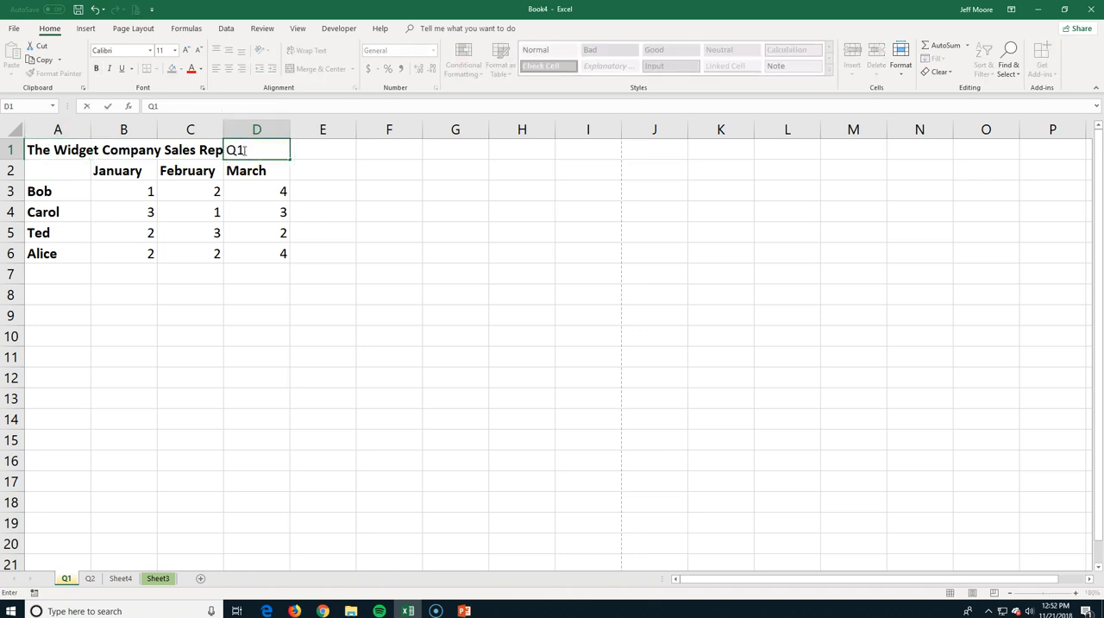
{"action": "type", "text": "1"}
{"action": "key", "text": "Return"}
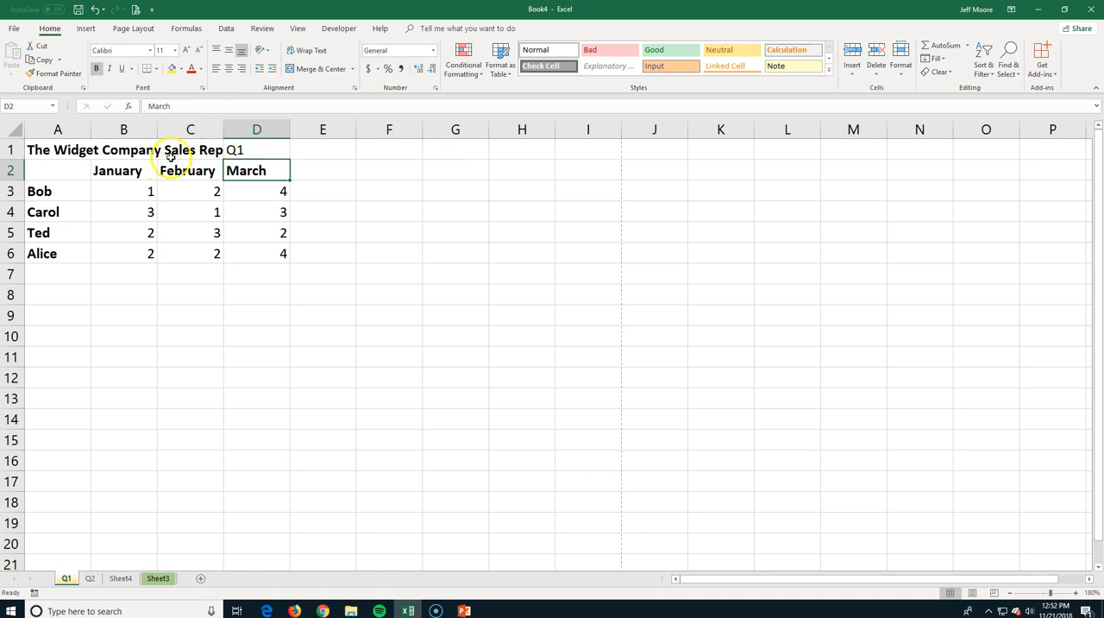
Try wrapping the title text in cell A1, with column A widened to about double and row 1 made shorter.
{"action": "left_click", "coordinate": [235, 151]}
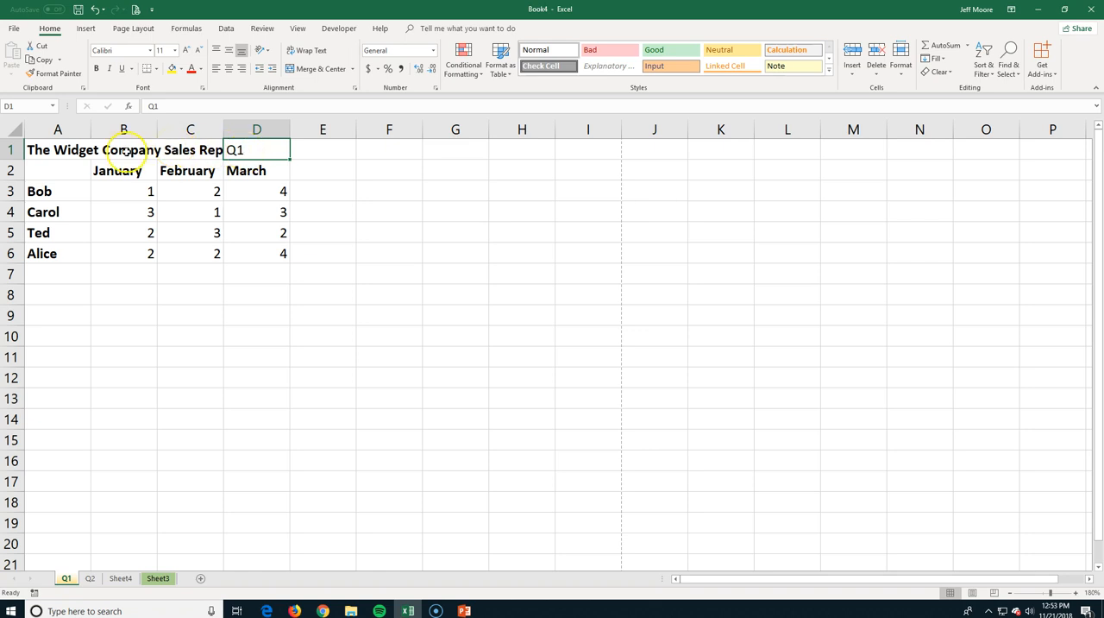
{"action": "left_click", "coordinate": [59, 151]}
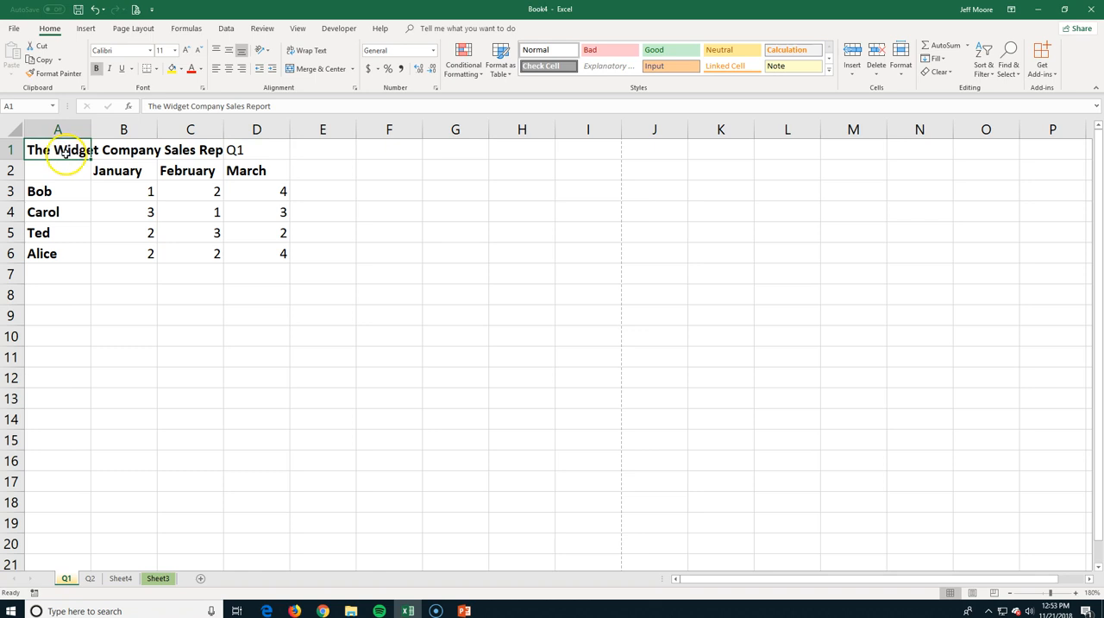
{"action": "left_click", "coordinate": [312, 53]}
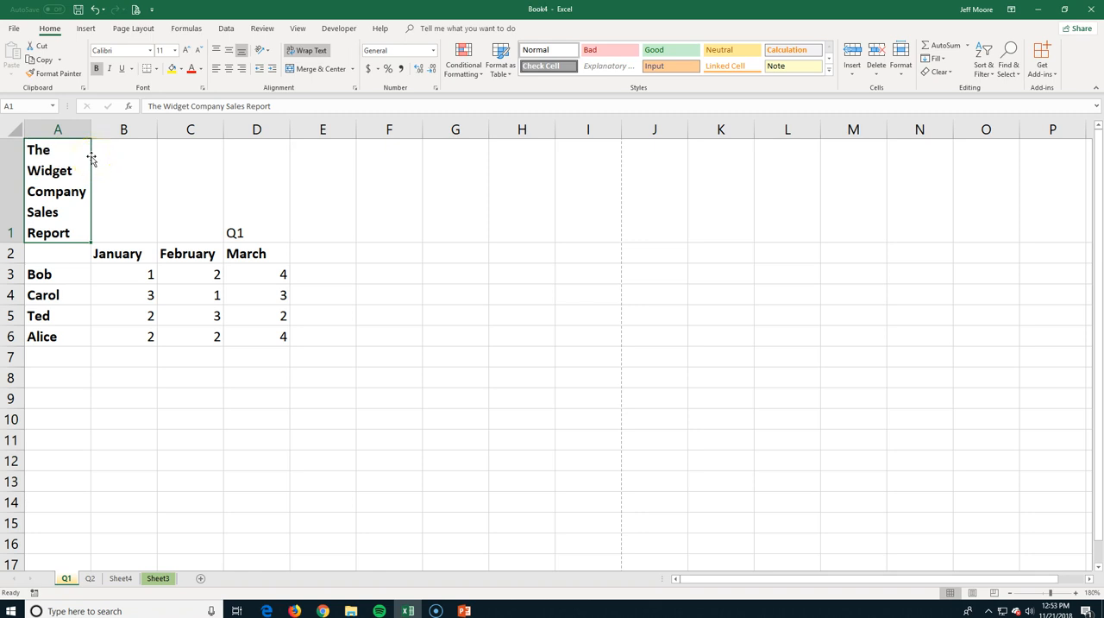
{"action": "left_click_drag", "start_coordinate": [91, 128], "coordinate": [157, 138]}
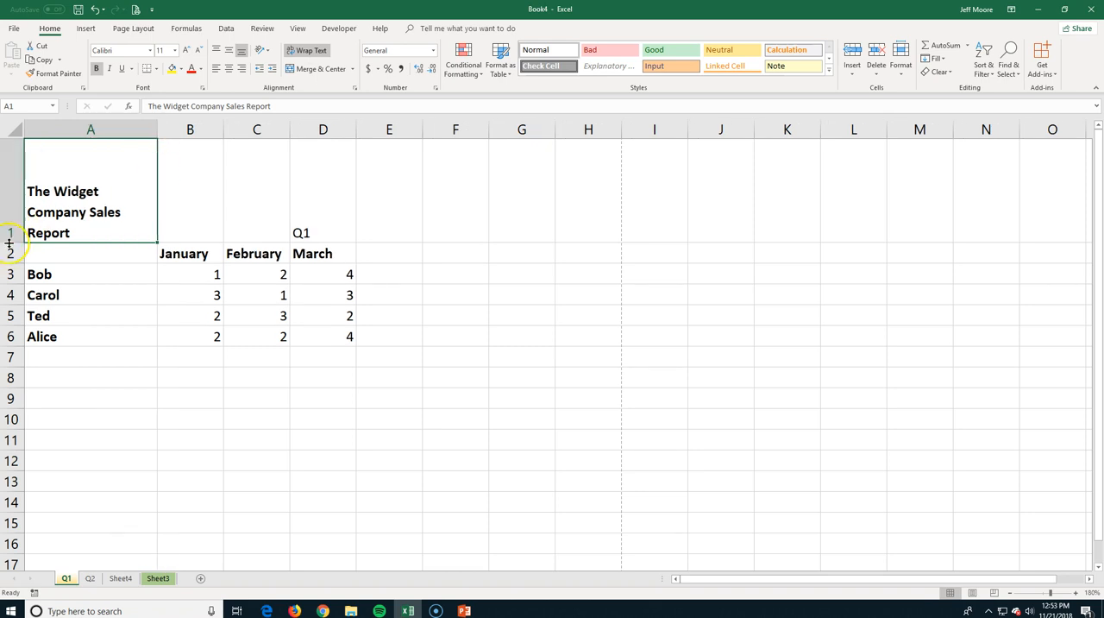
{"action": "left_click_drag", "start_coordinate": [9, 243], "coordinate": [9, 203]}
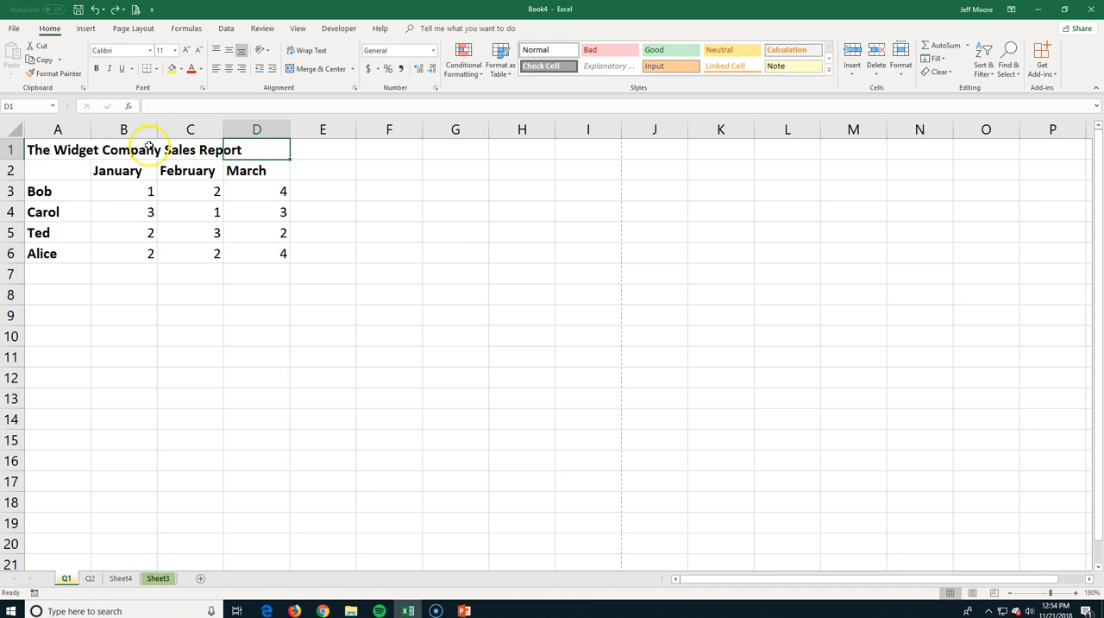
Merge and center the sales report title across cells A1 to D1.
{"action": "left_click", "coordinate": [53, 150]}
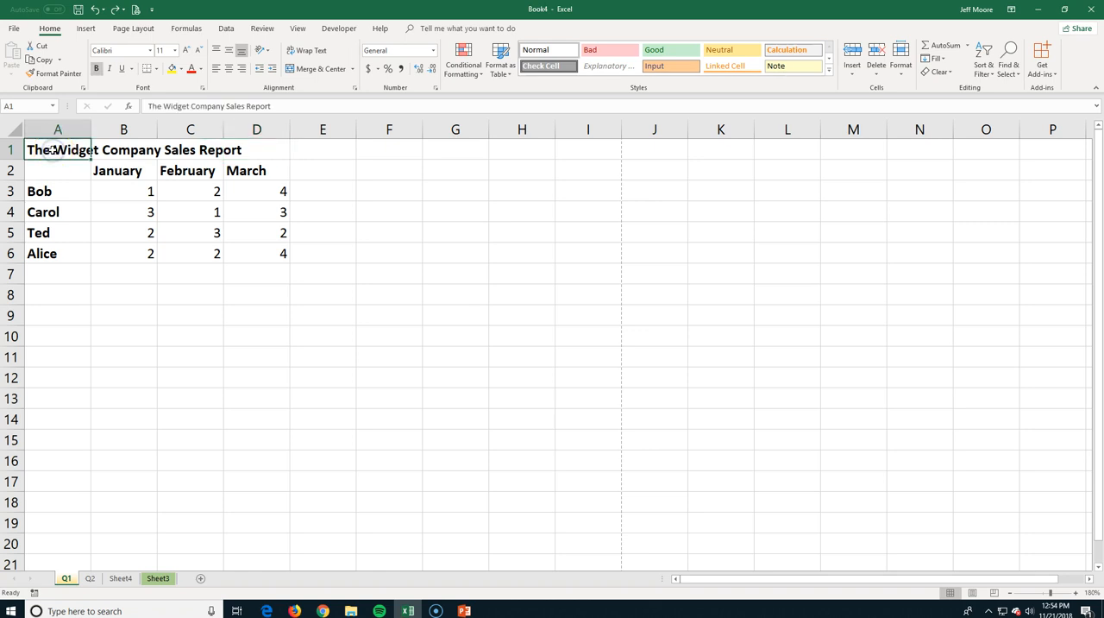
{"action": "left_click_drag", "start_coordinate": [54, 150], "coordinate": [251, 150]}
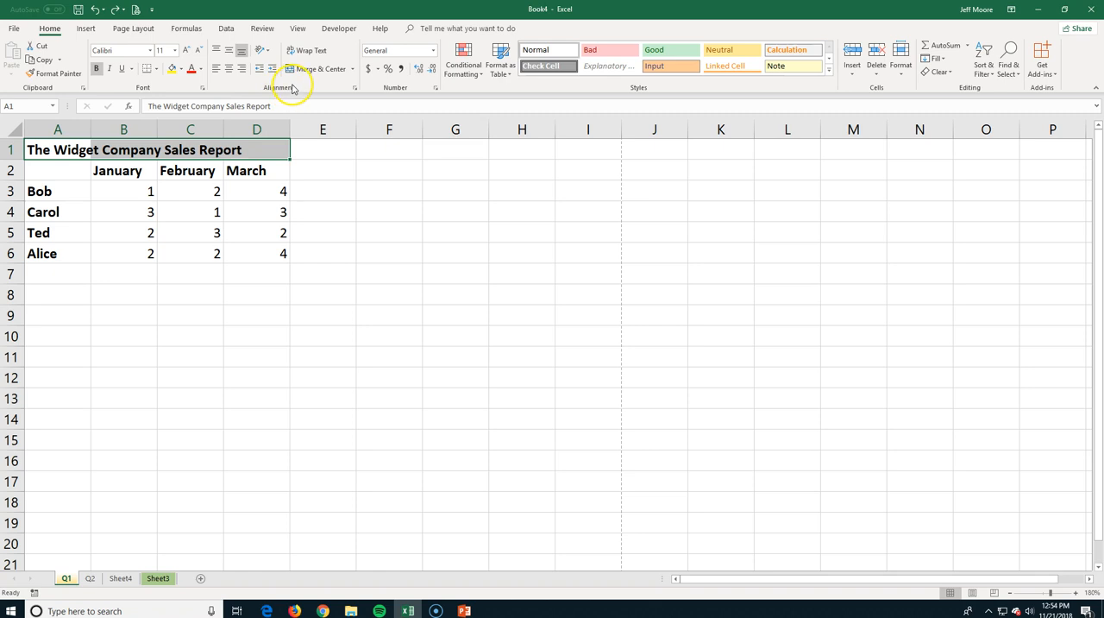
{"action": "left_click", "coordinate": [353, 69]}
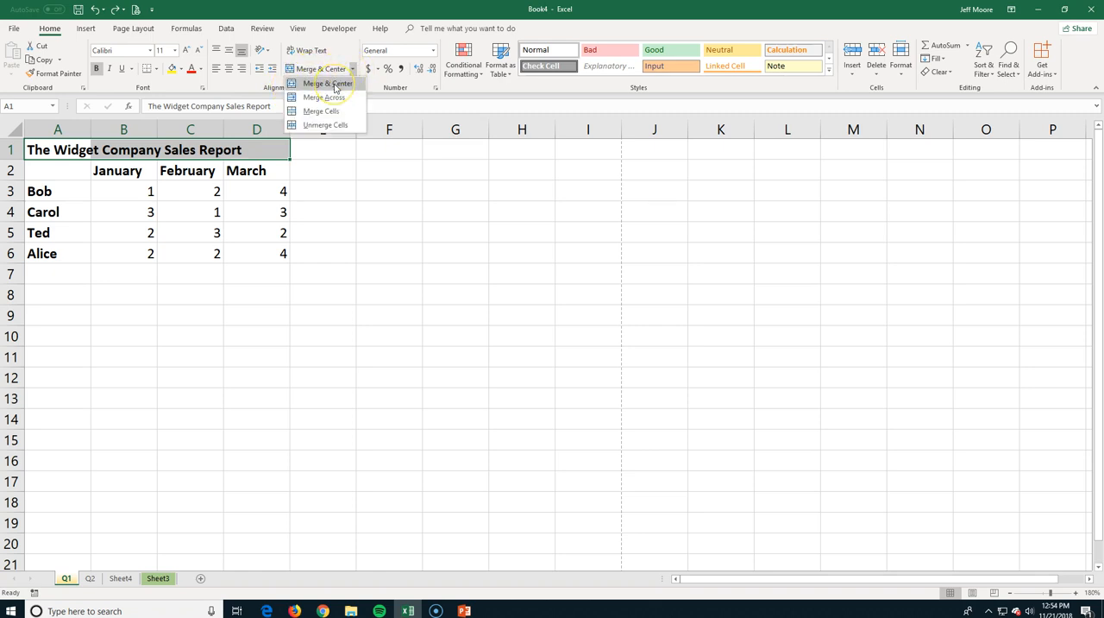
{"action": "left_click", "coordinate": [333, 85]}
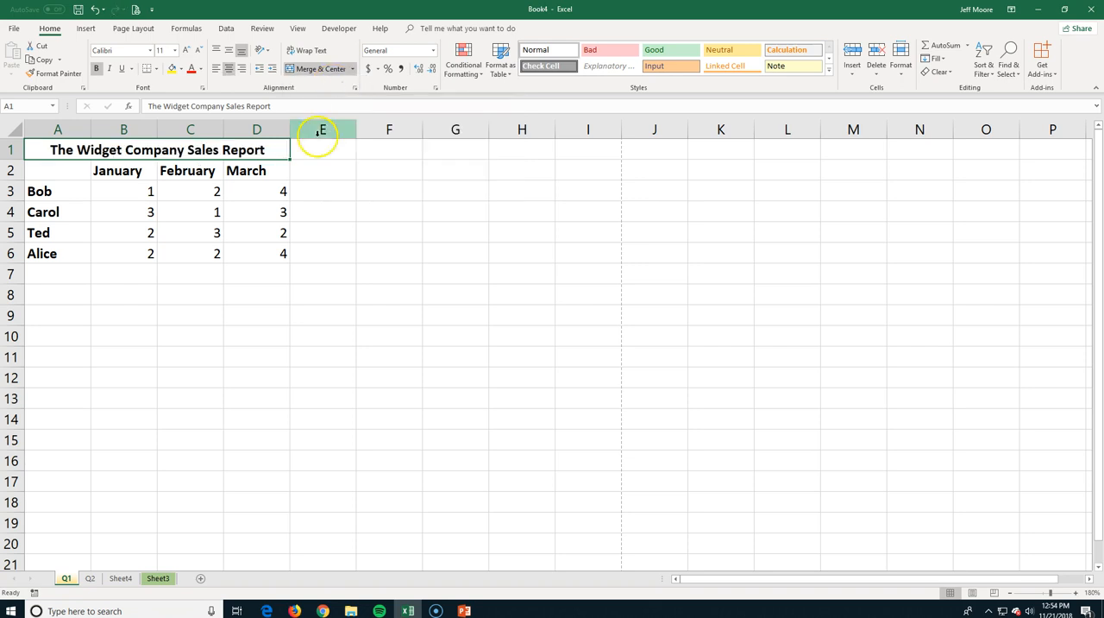
{"action": "left_click", "coordinate": [304, 273]}
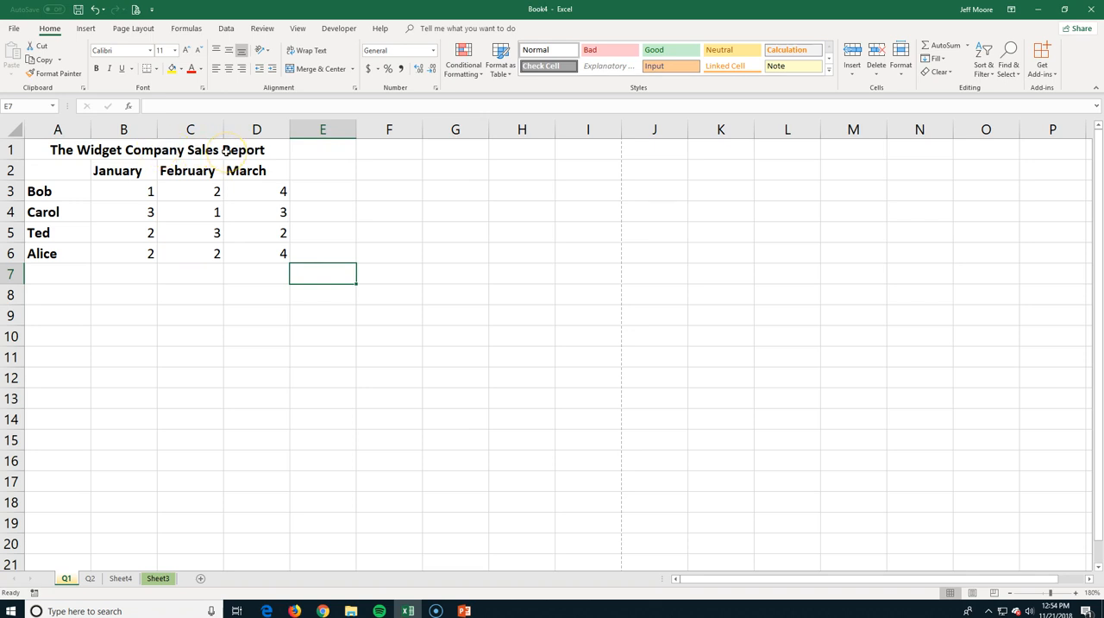
Unmerge the title cells A1 to D1 and try centering the title within cell A1 alone.
{"action": "left_click", "coordinate": [61, 148]}
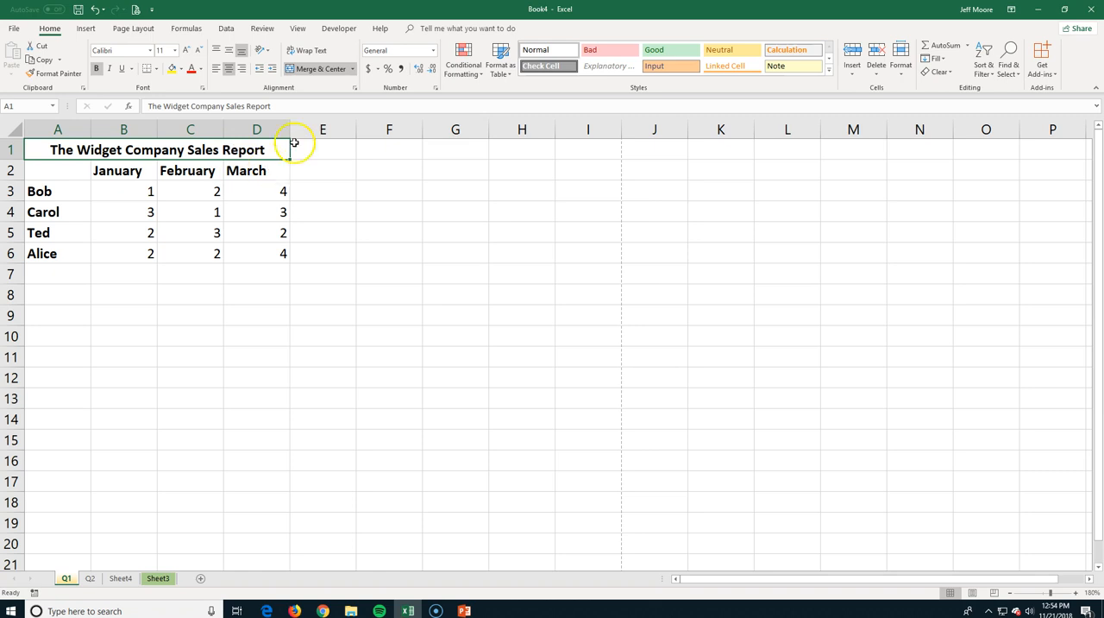
{"action": "left_click", "coordinate": [352, 69]}
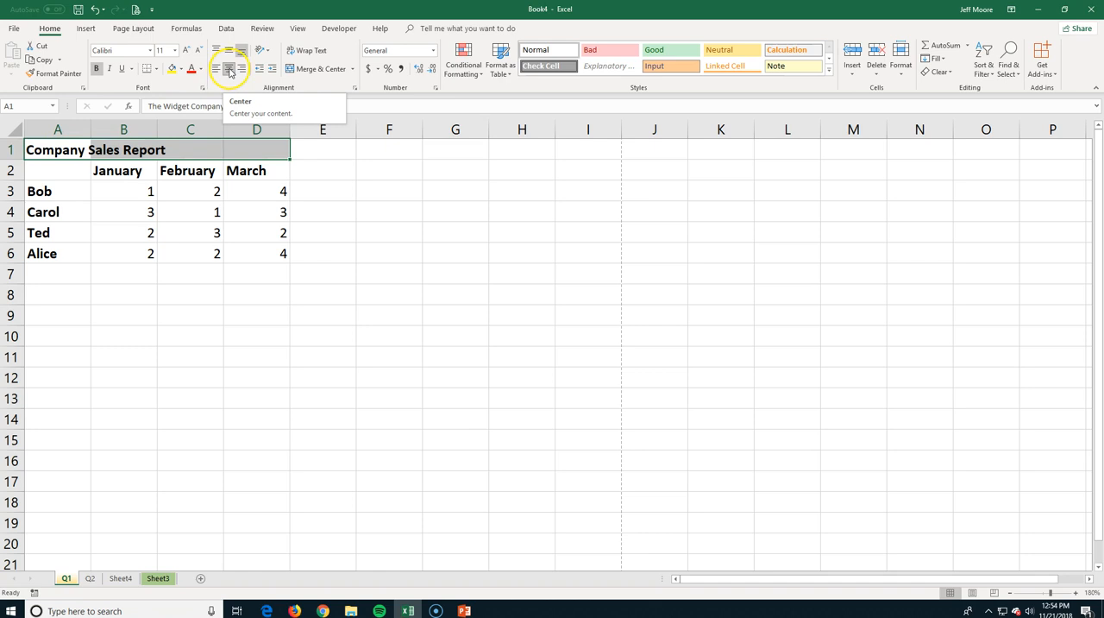
{"action": "left_click", "coordinate": [229, 71]}
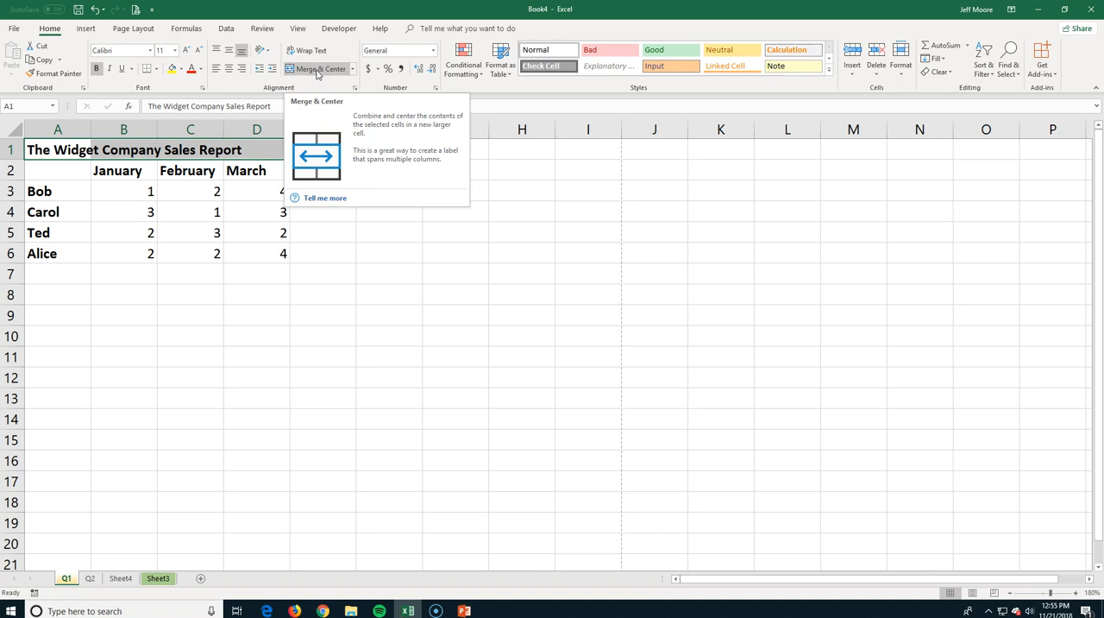
{"action": "left_click", "coordinate": [229, 70]}
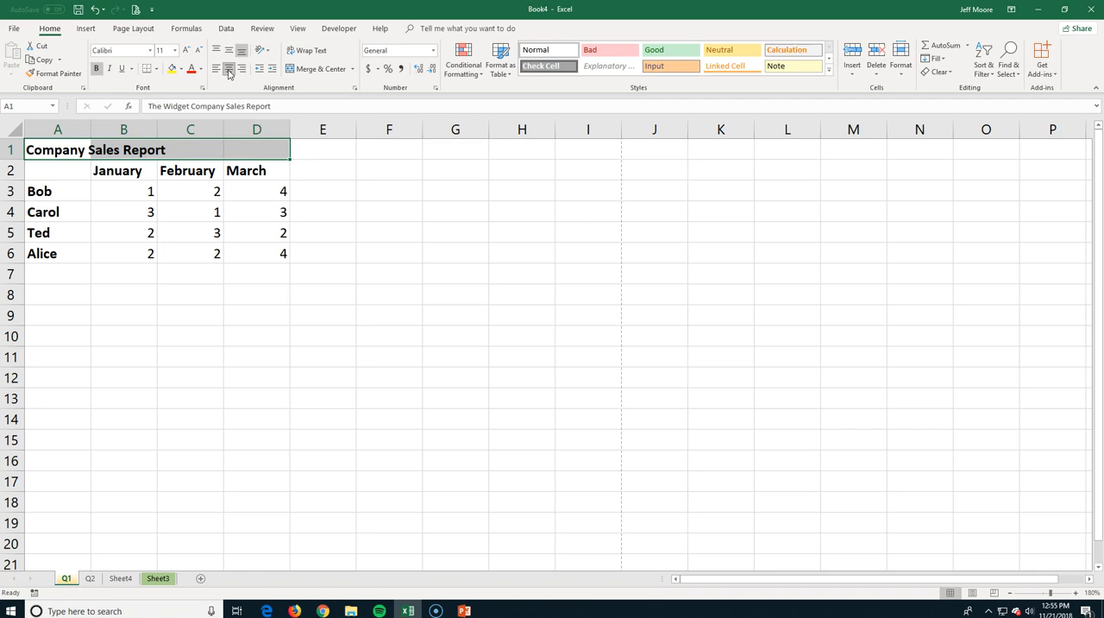
{"action": "left_click", "coordinate": [227, 71]}
Center the sales figures in B3 to D6 and right-align the names in A3 to A6.
{"action": "left_click_drag", "start_coordinate": [149, 188], "coordinate": [255, 252]}
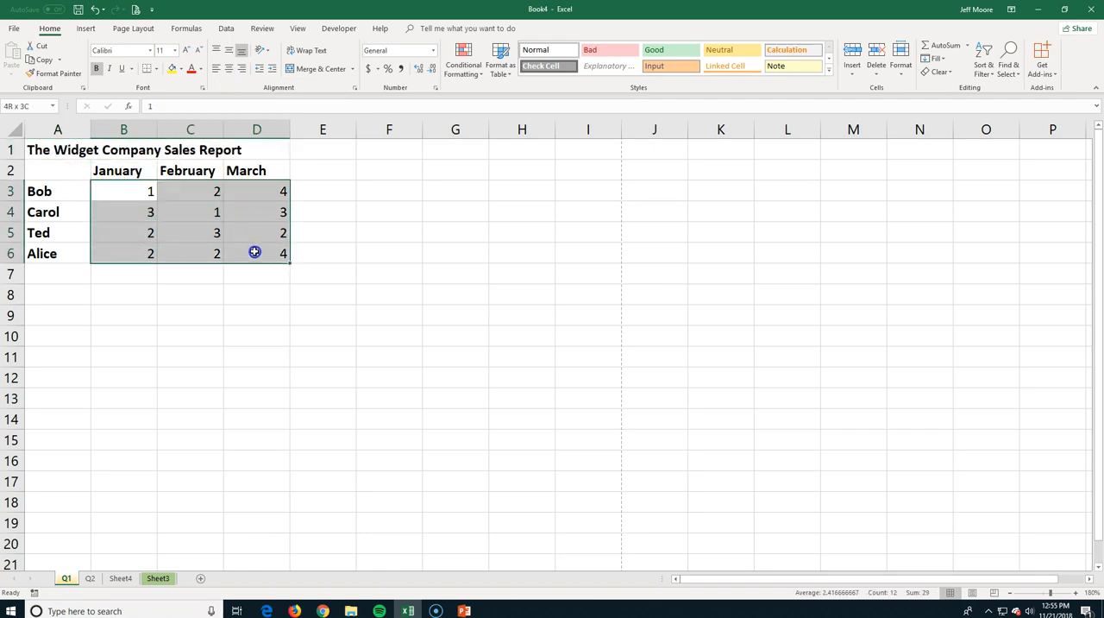
{"action": "left_click", "coordinate": [229, 71]}
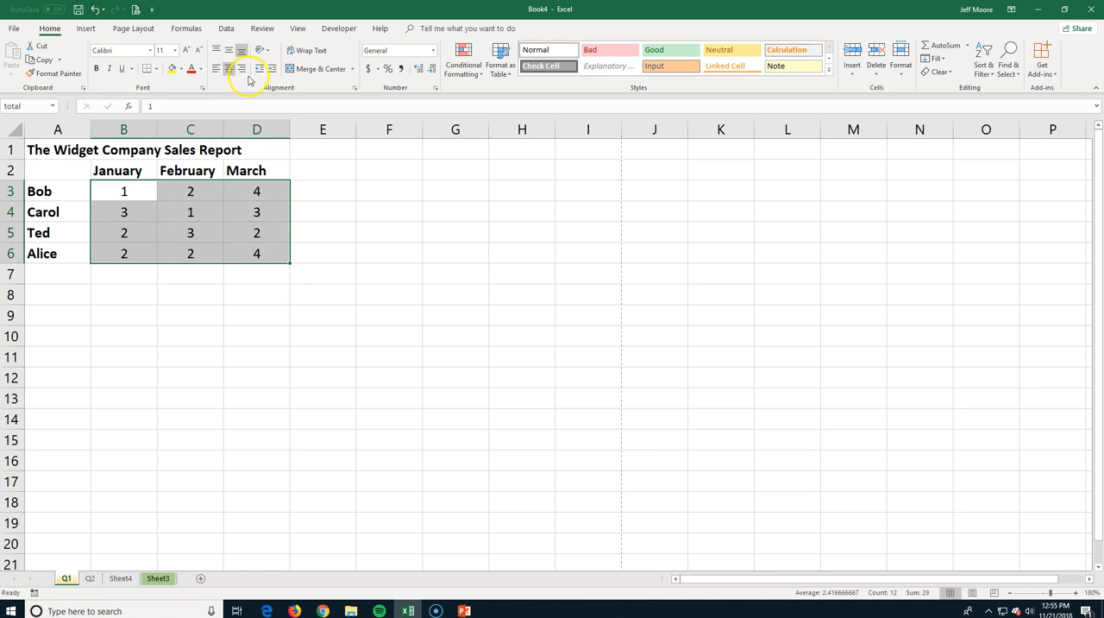
{"action": "left_click_drag", "start_coordinate": [66, 192], "coordinate": [68, 250]}
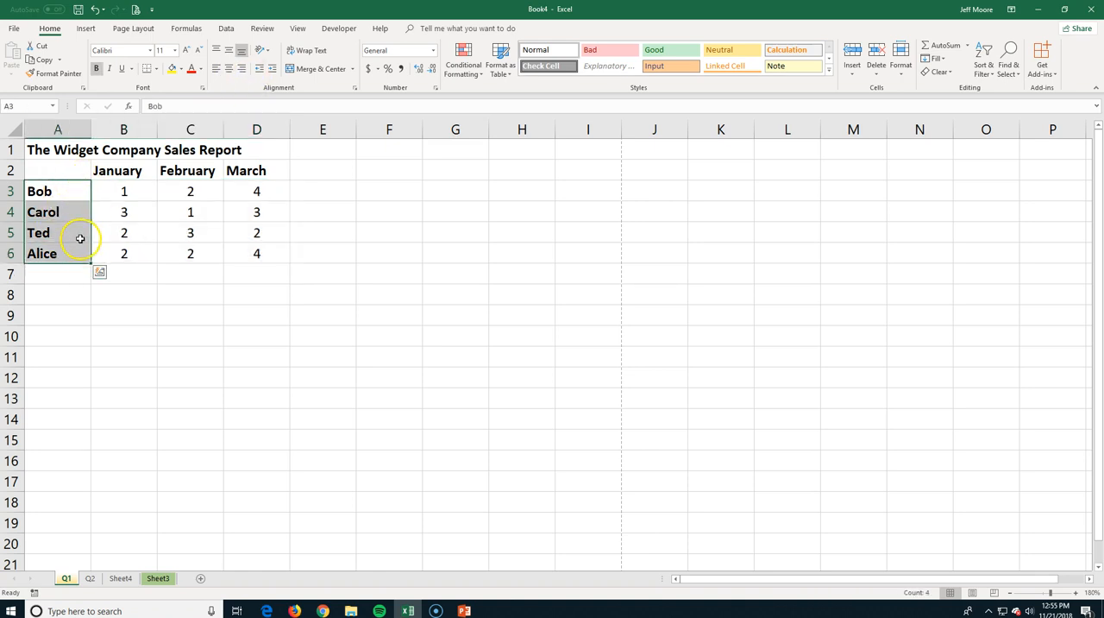
{"action": "left_click", "coordinate": [242, 73]}
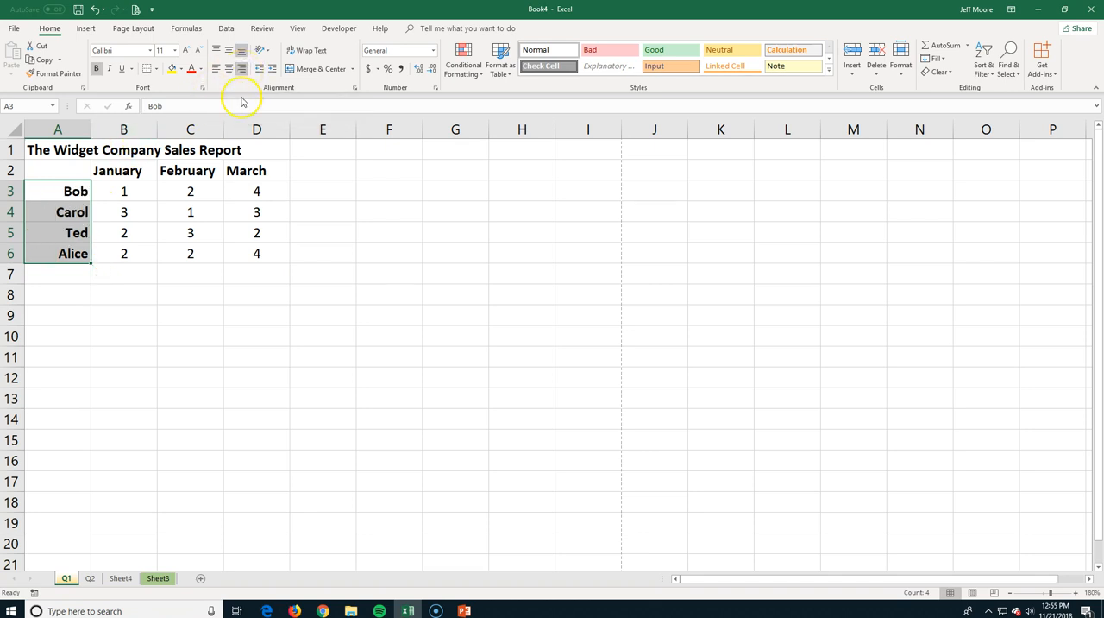
Merge and center the sales report title across cells A1 to D1 above the table.
{"action": "left_click_drag", "start_coordinate": [39, 149], "coordinate": [237, 143]}
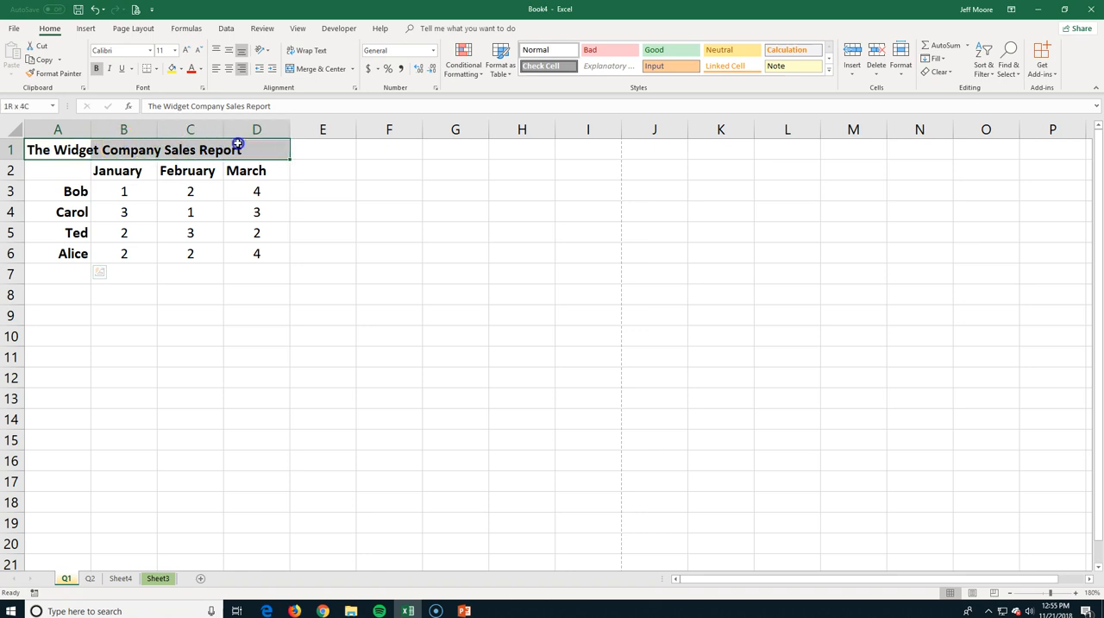
{"action": "left_click", "coordinate": [315, 69]}
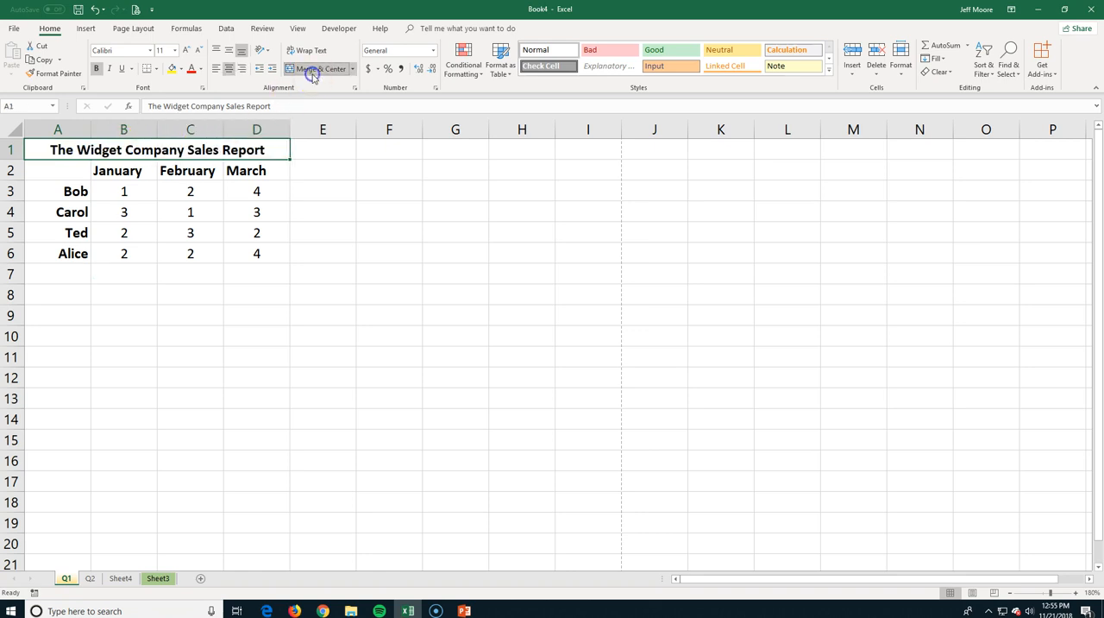
{"action": "left_click", "coordinate": [308, 234]}
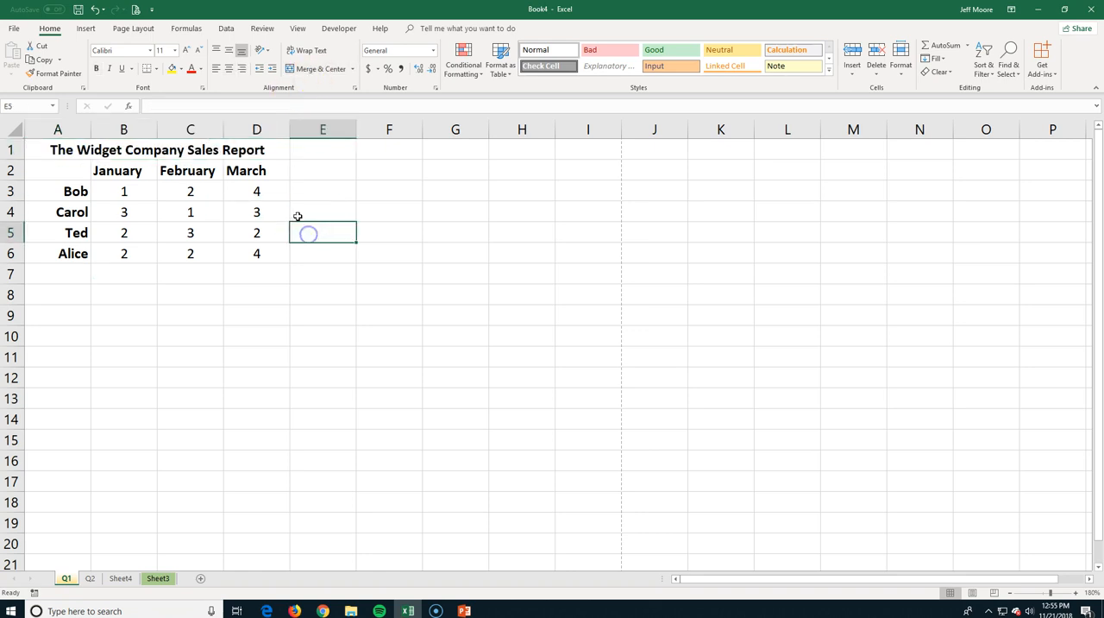
Insert a blank row between the title and the month headings.
{"action": "left_click", "coordinate": [10, 170]}
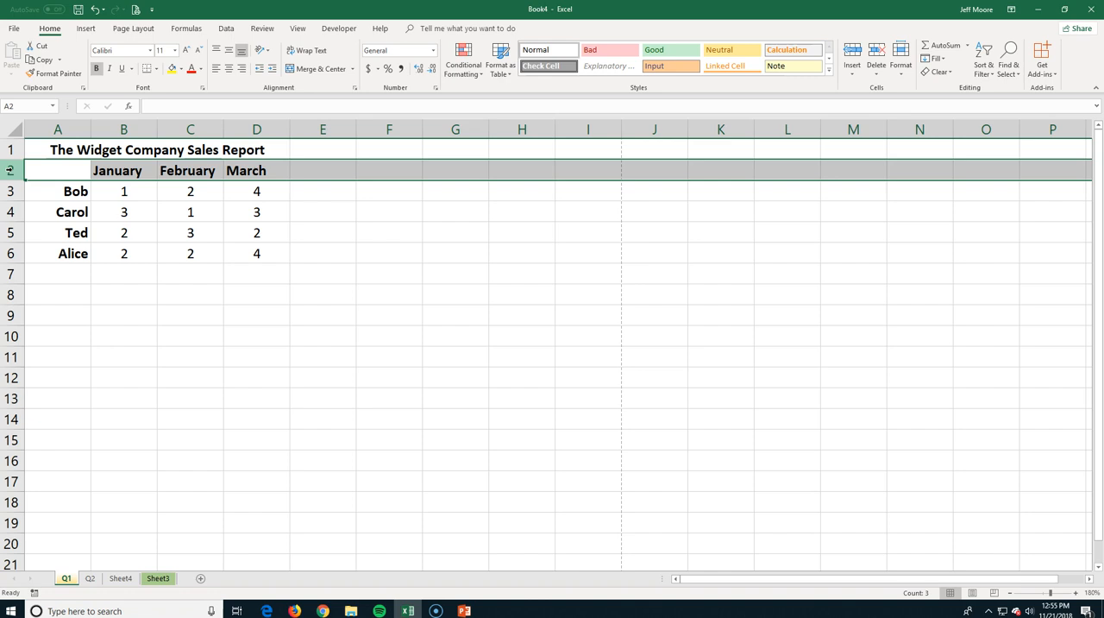
{"action": "key", "text": "ctrl+shift+plus"}
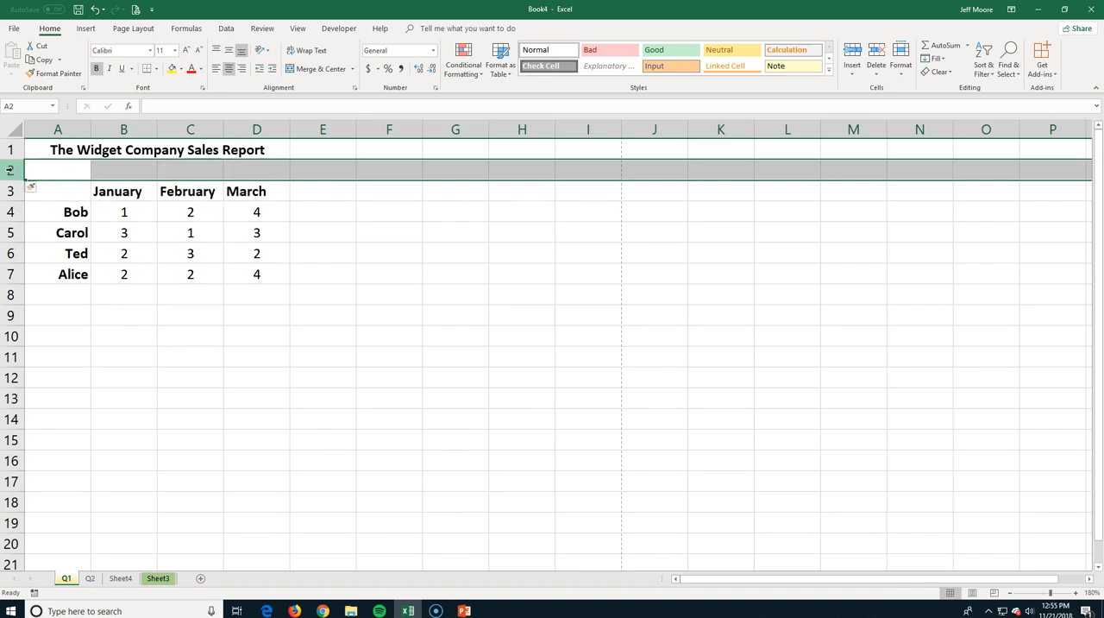
{"action": "left_click", "coordinate": [56, 171]}
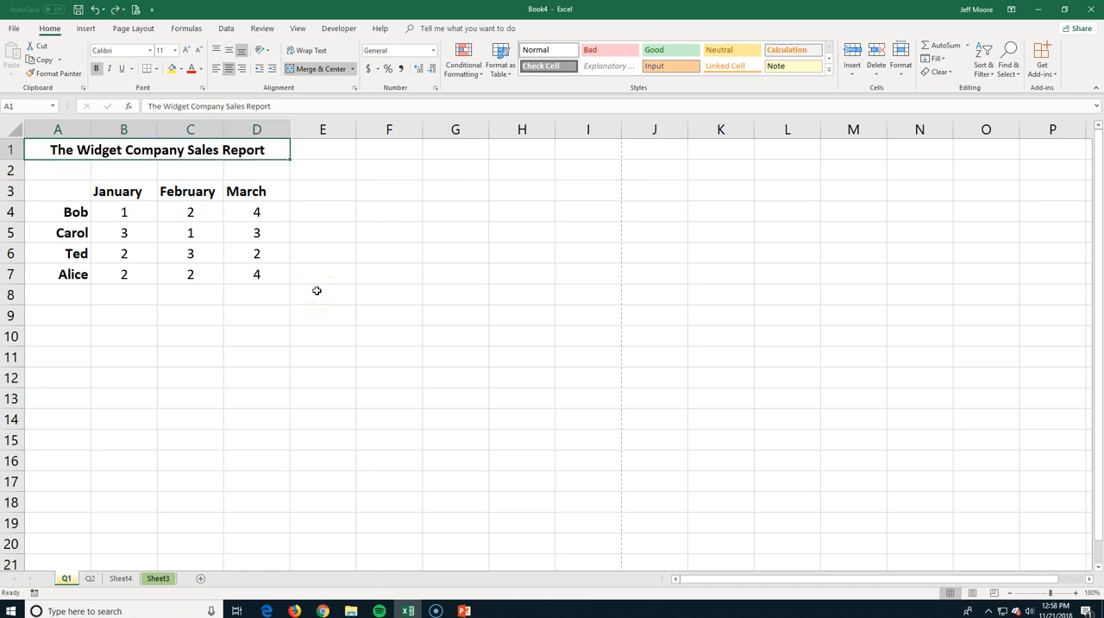
Rotate the merged title text to 15 degrees and enlarge row 1 to about three and a half times its height.
{"action": "left_click", "coordinate": [354, 90]}
{"action": "left_click", "coordinate": [374, 99]}
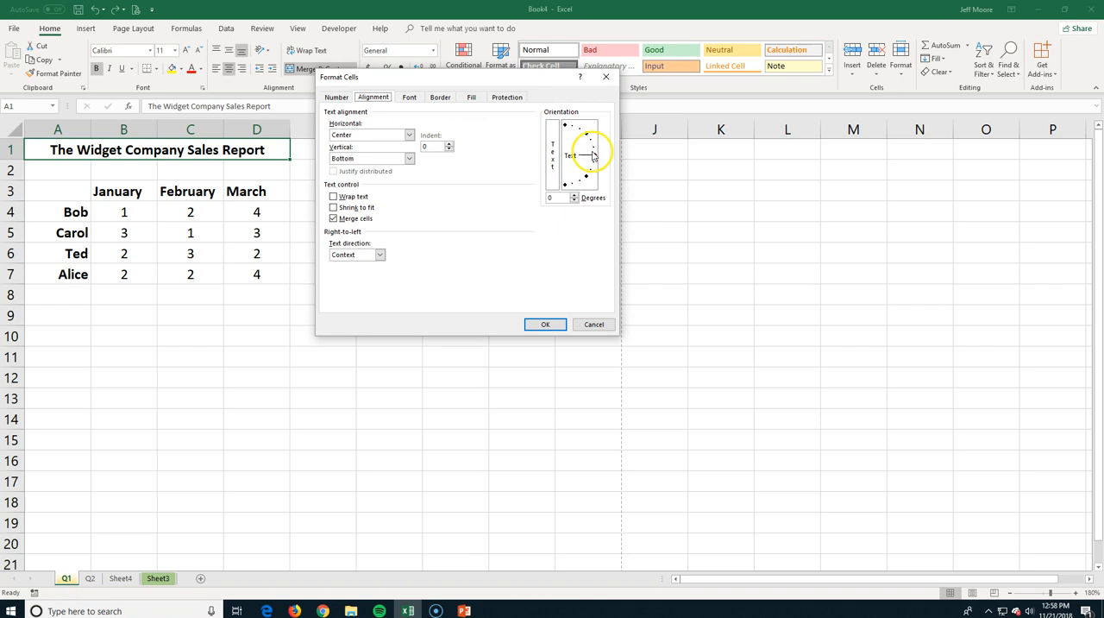
{"action": "left_click_drag", "start_coordinate": [592, 156], "coordinate": [594, 152]}
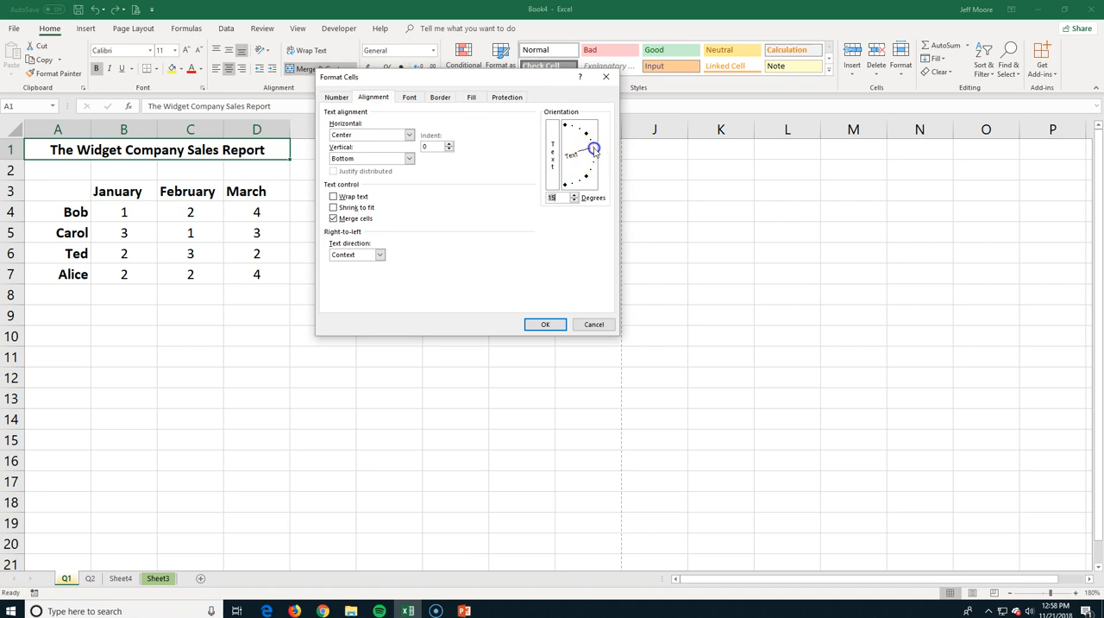
{"action": "left_click", "coordinate": [533, 327]}
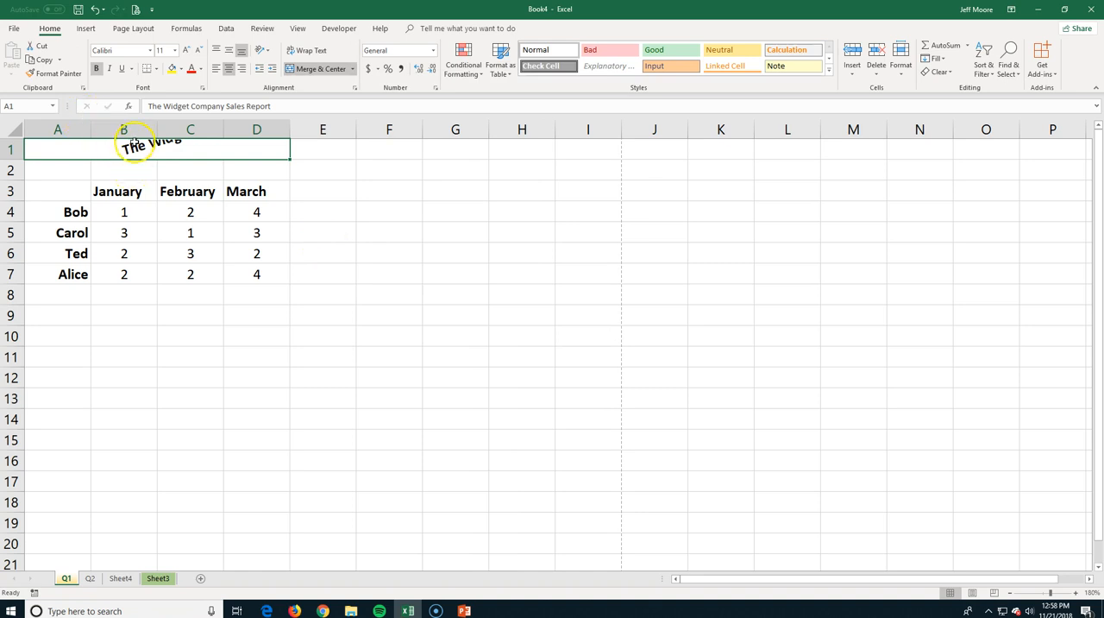
{"action": "left_click_drag", "start_coordinate": [9, 160], "coordinate": [8, 214]}
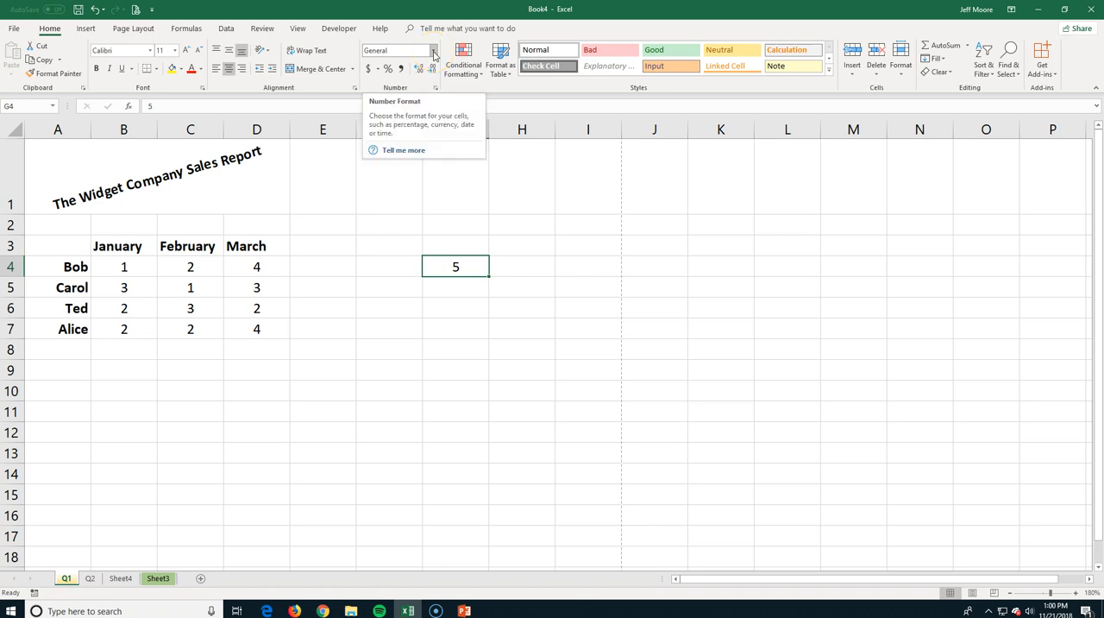
Try the English (United States) accounting format and the percent style on cell G4, and return it to General.
{"action": "left_click", "coordinate": [378, 69]}
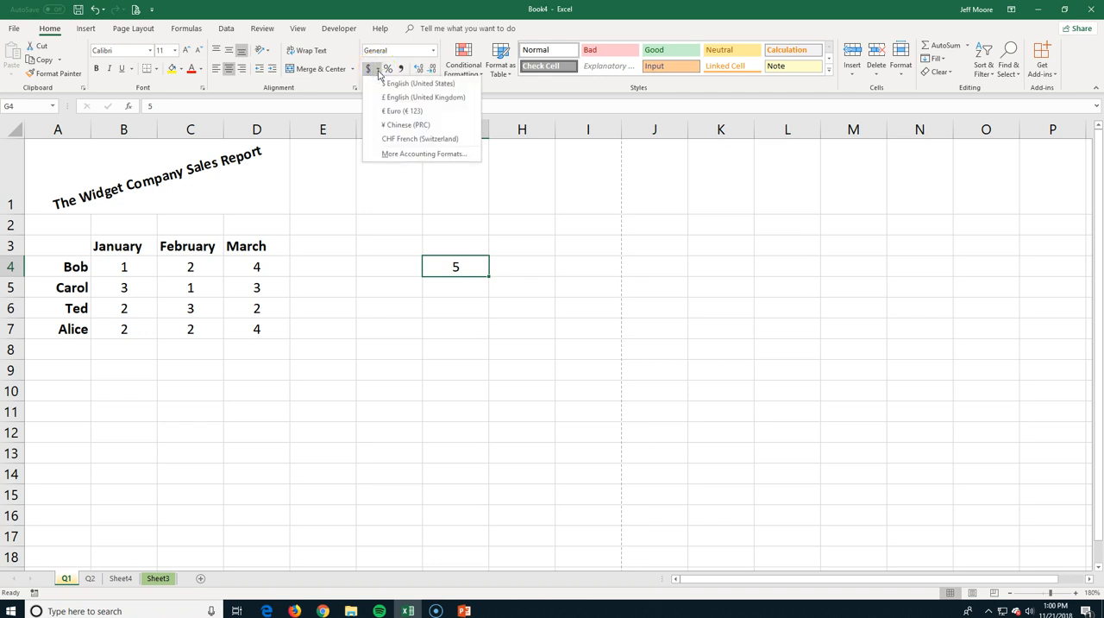
{"action": "left_click", "coordinate": [382, 82]}
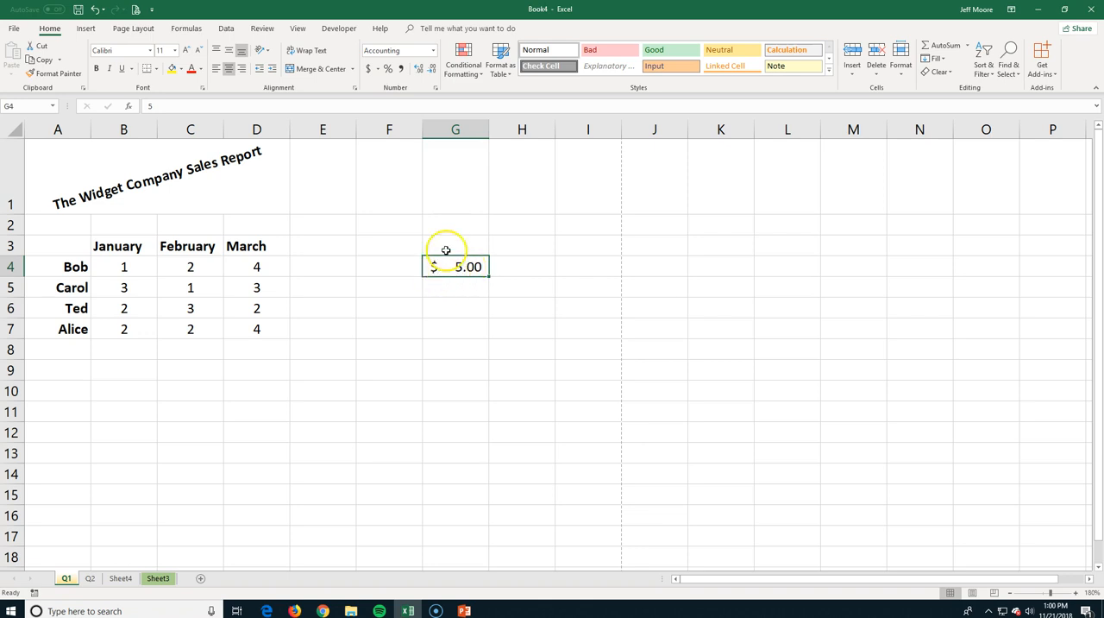
{"action": "left_click", "coordinate": [389, 71]}
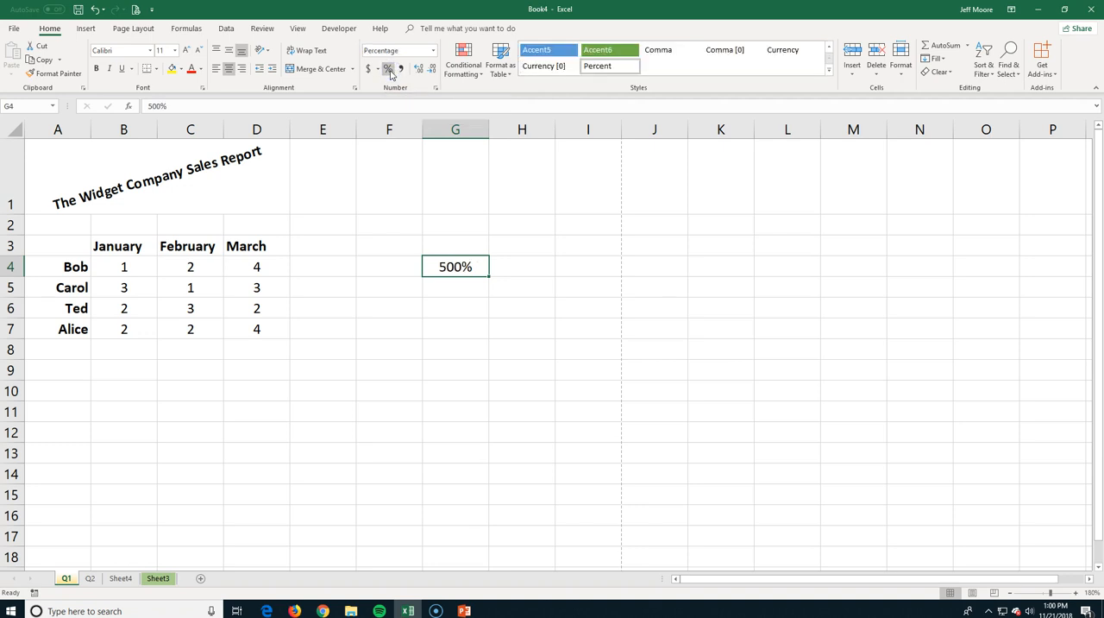
{"action": "left_click", "coordinate": [402, 76]}
{"action": "left_click", "coordinate": [432, 50]}
{"action": "left_click", "coordinate": [399, 69]}
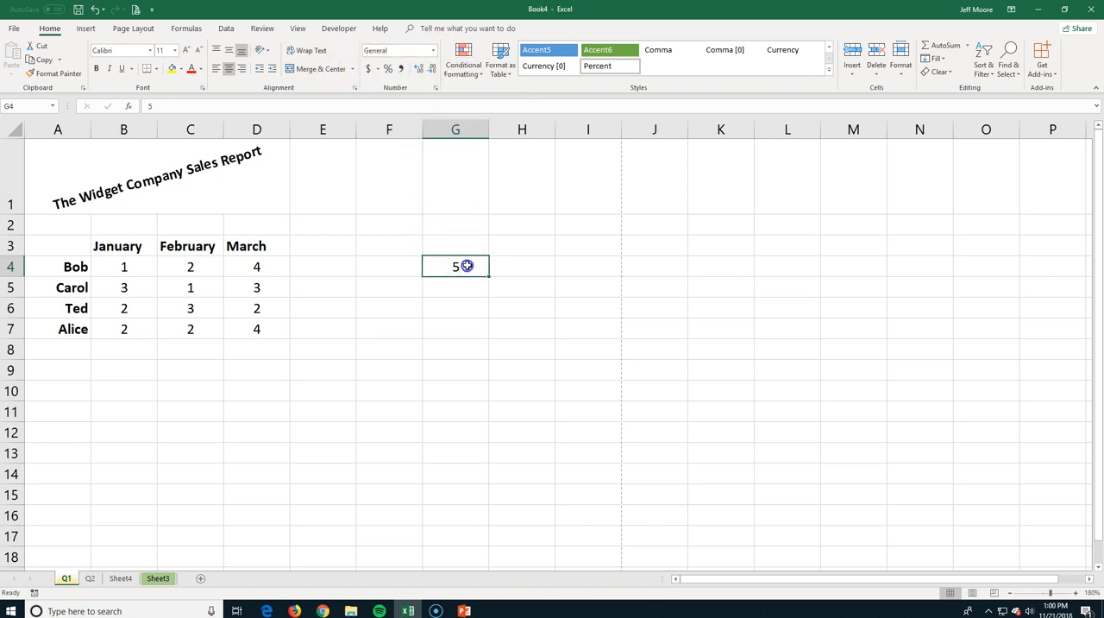
Enter 5000 in cell G4 and apply the comma style to it.
{"action": "type", "text": "5000"}
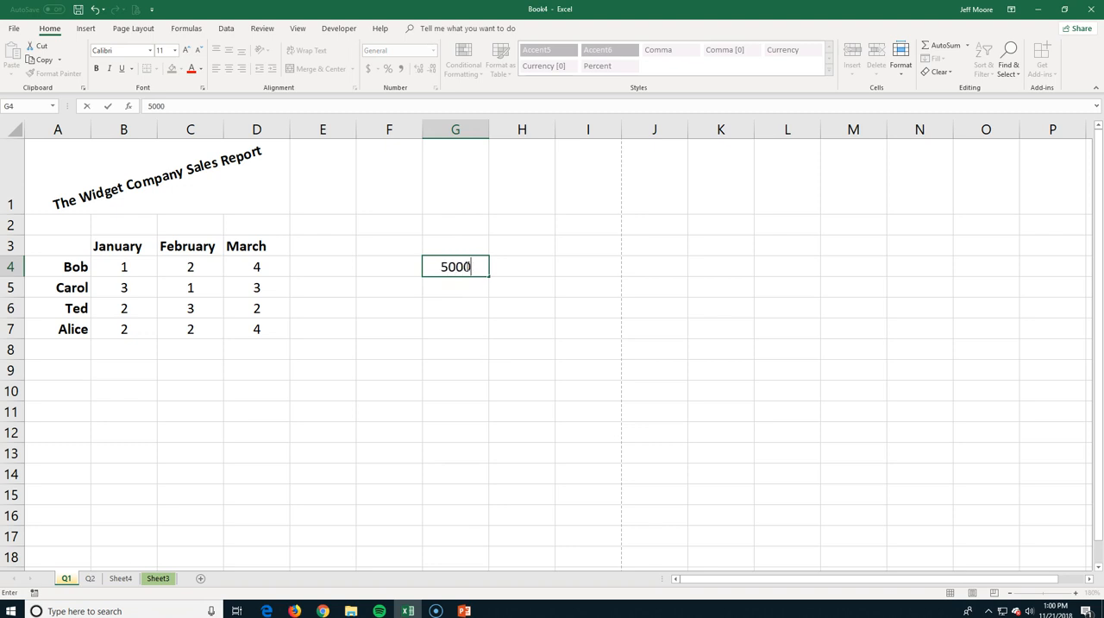
{"action": "left_click", "coordinate": [442, 233]}
{"action": "left_click", "coordinate": [459, 264]}
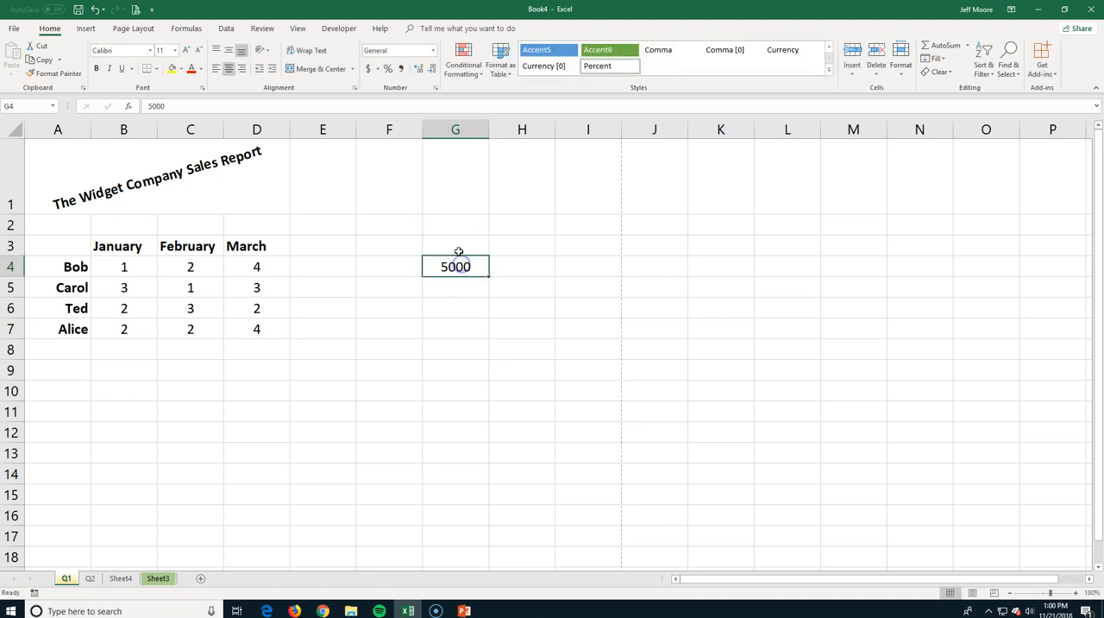
{"action": "left_click", "coordinate": [401, 69]}
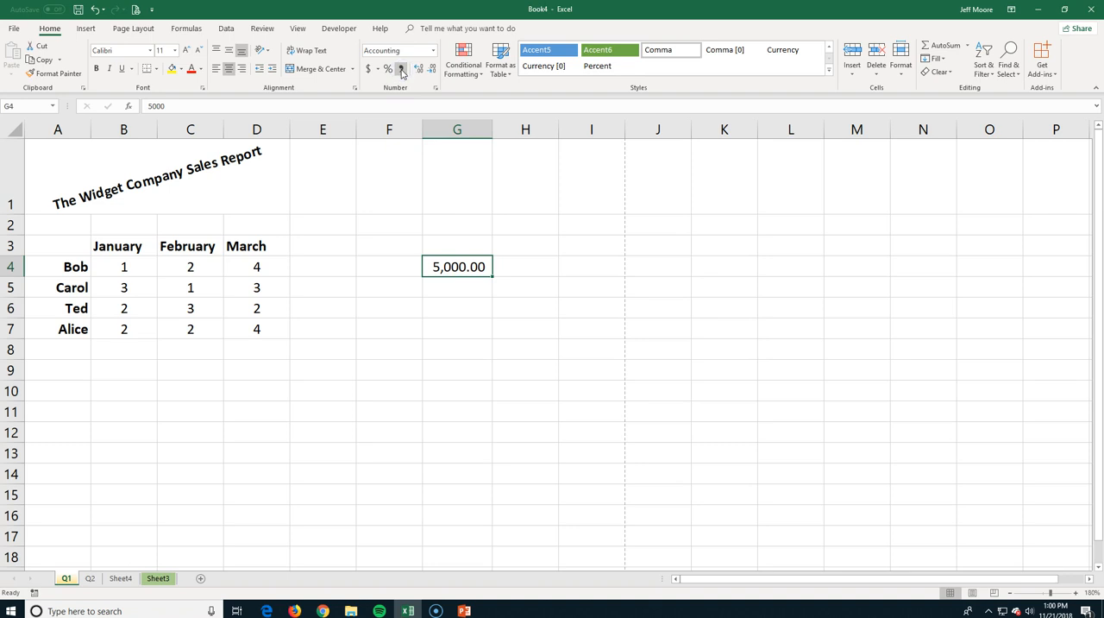
Try showing more decimal places in cell G4, and reduce them to none.
{"action": "left_click", "coordinate": [420, 69]}
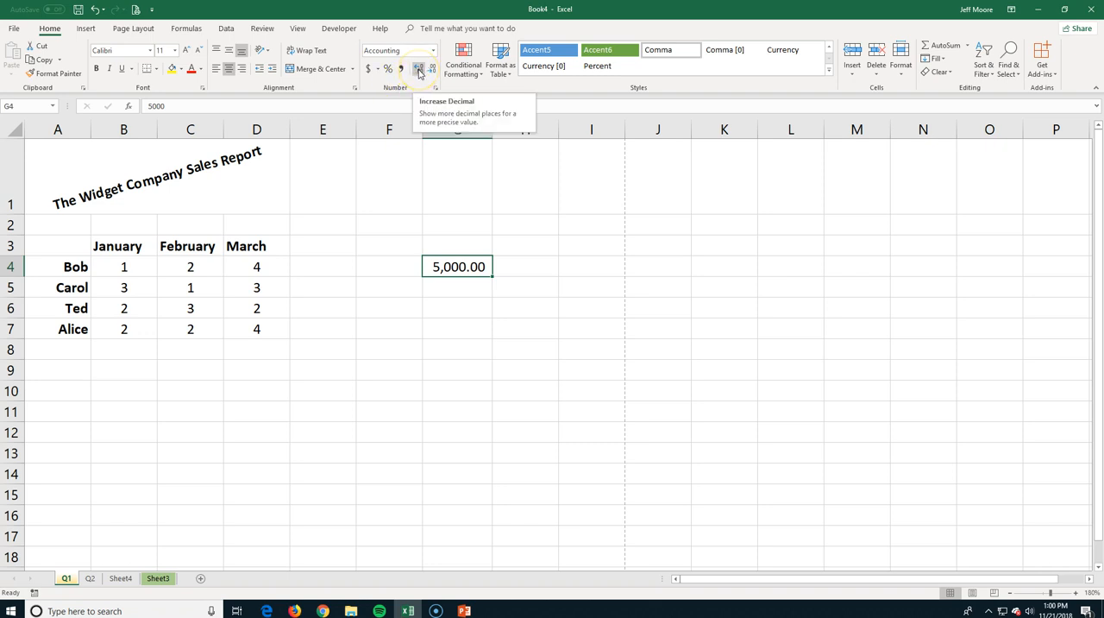
{"action": "left_click", "coordinate": [420, 69]}
{"action": "left_click", "coordinate": [420, 70]}
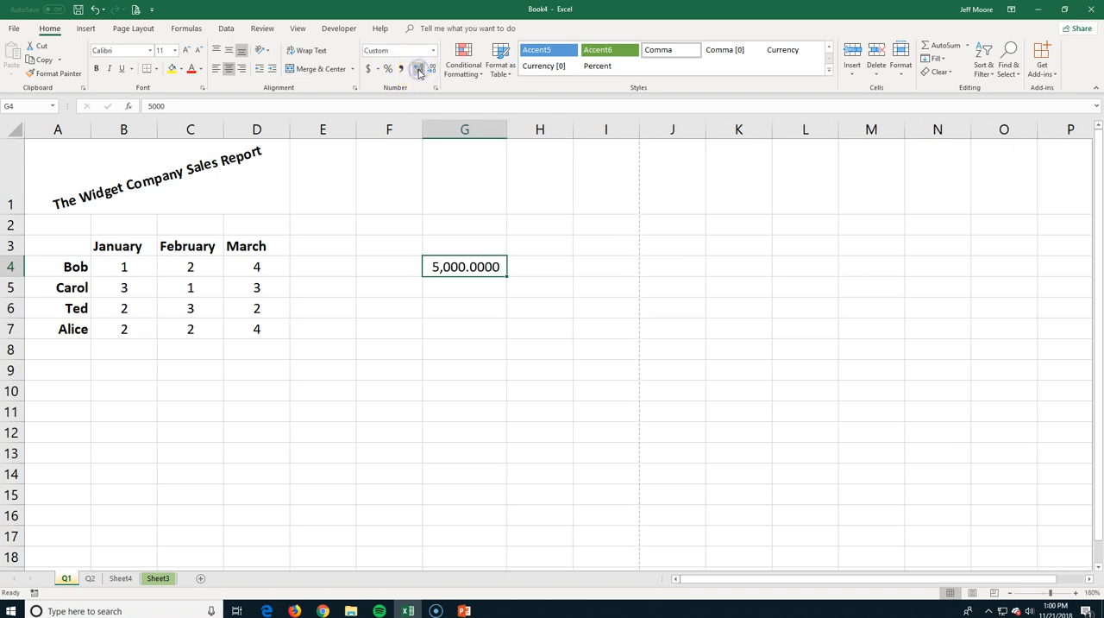
{"action": "left_click", "coordinate": [419, 70]}
{"action": "left_click", "coordinate": [431, 70]}
{"action": "left_click", "coordinate": [431, 70]}
{"action": "left_click", "coordinate": [432, 70]}
{"action": "left_click", "coordinate": [431, 70]}
{"action": "left_click", "coordinate": [431, 70]}
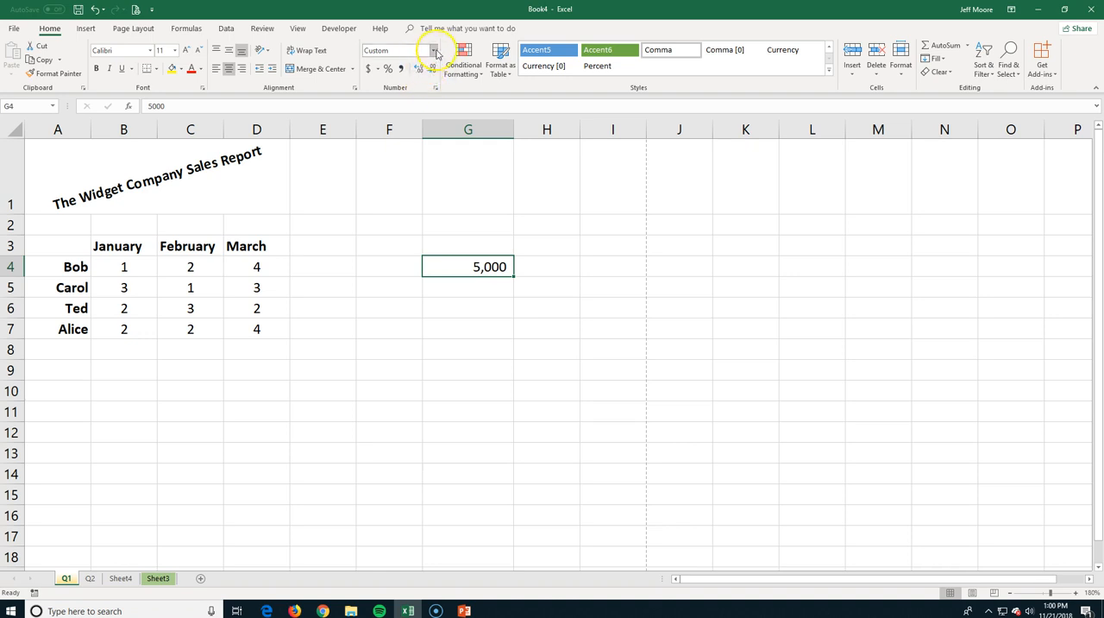
Format the value in cell G4 as a Short Date.
{"action": "left_click", "coordinate": [433, 54]}
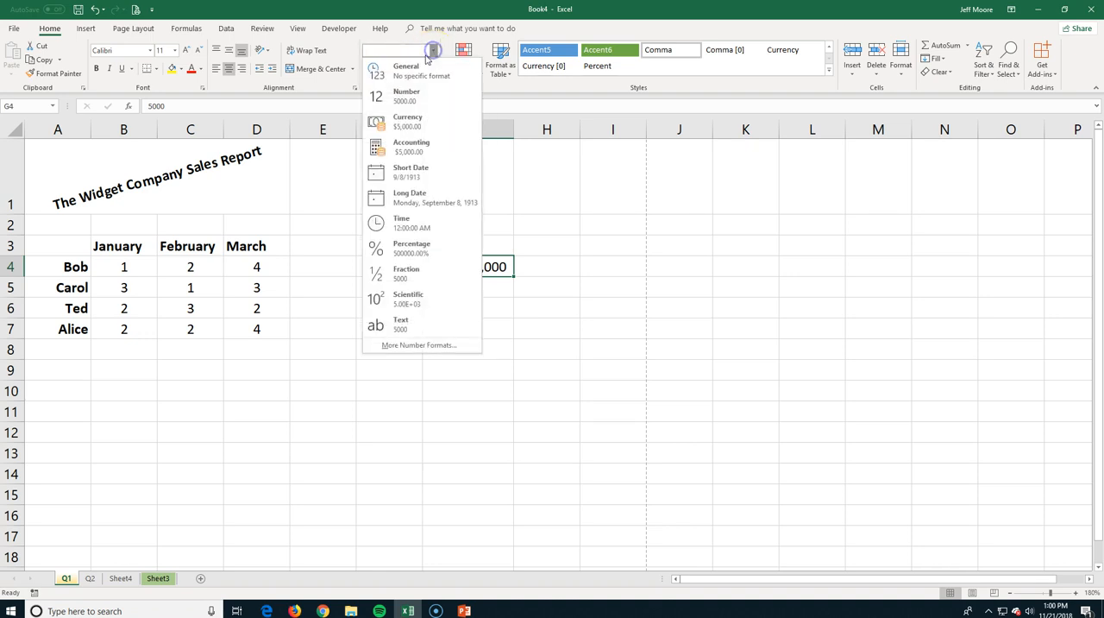
{"action": "left_click", "coordinate": [402, 173]}
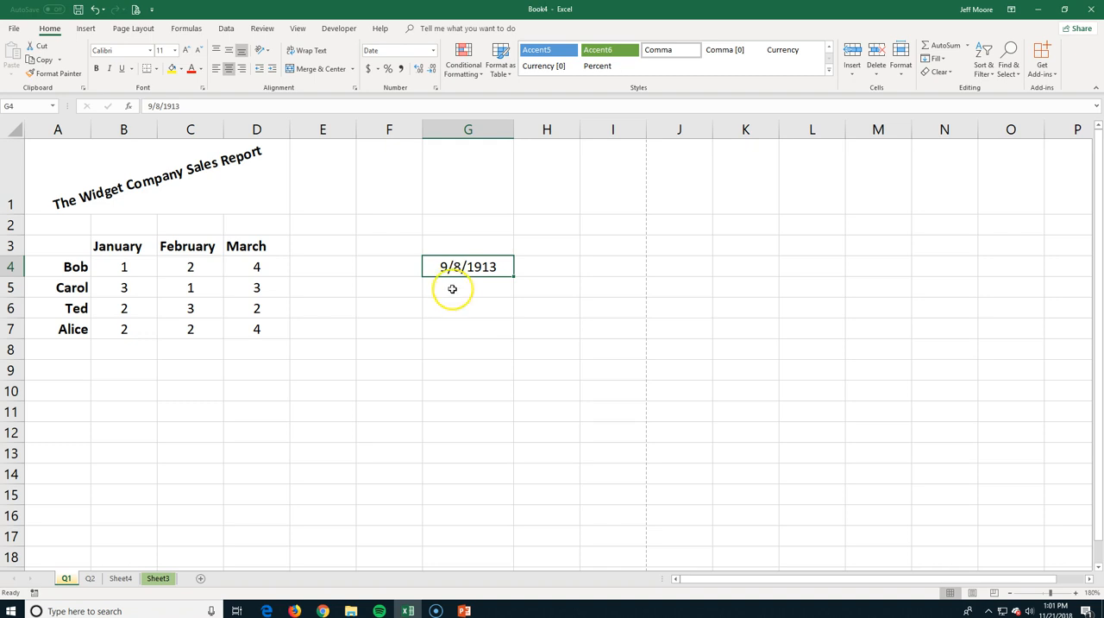
Enter Sep 5 in cell G5.
{"action": "left_click", "coordinate": [452, 292]}
{"action": "type", "text": "Sep "}
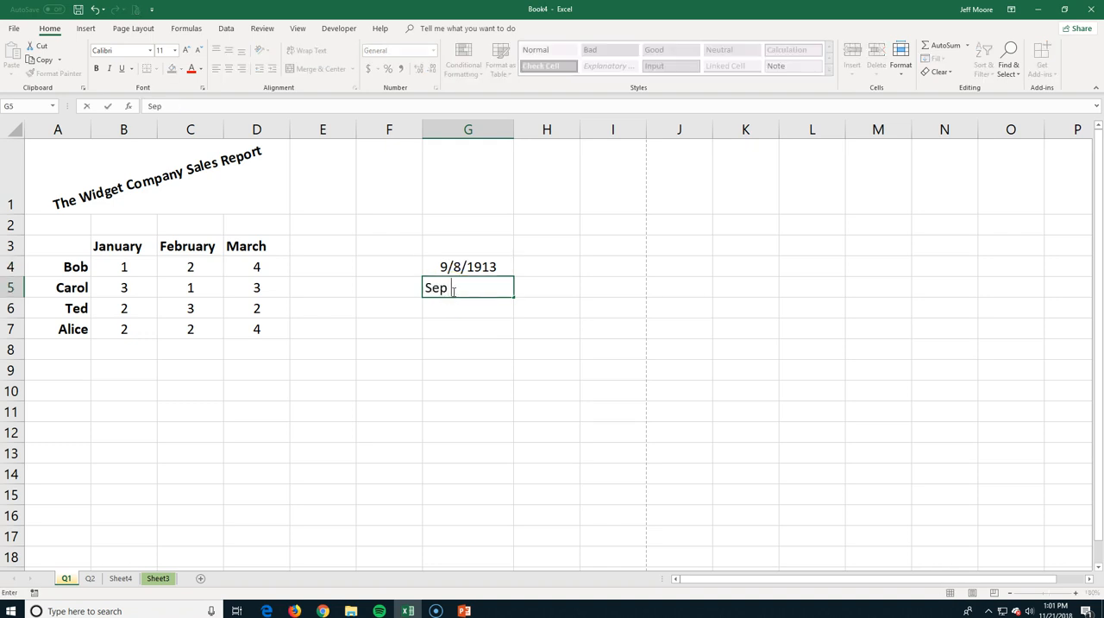
{"action": "type", "text": "5"}
{"action": "key", "text": "Return"}
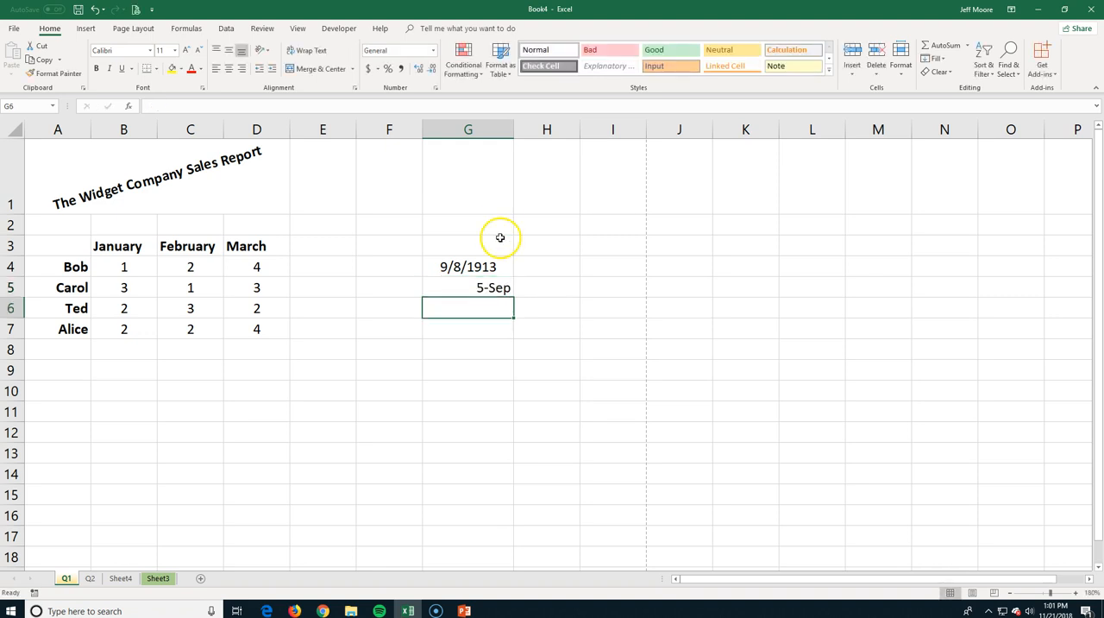
Format the date in cell G5 with the custom number format m/d/yyyy.
{"action": "left_click", "coordinate": [470, 290]}
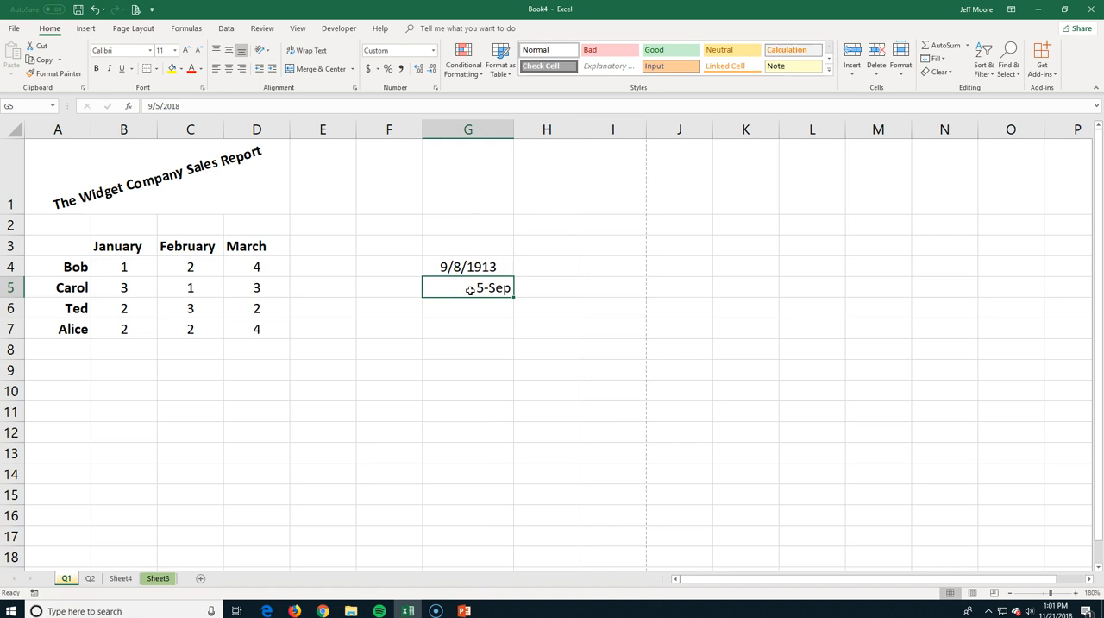
{"action": "left_click", "coordinate": [434, 52]}
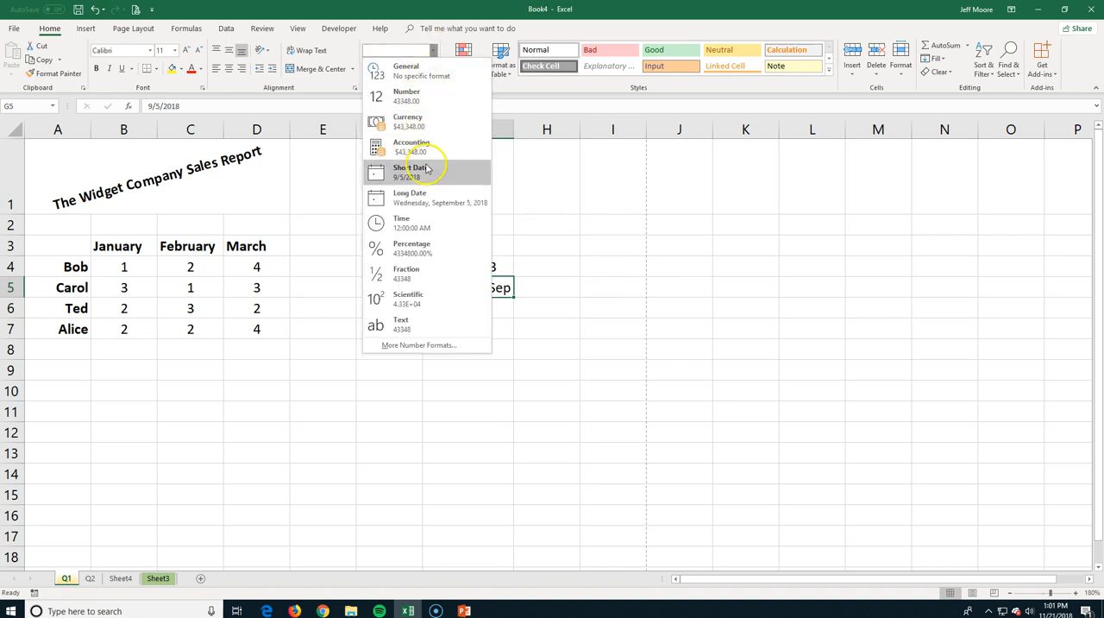
{"action": "left_click", "coordinate": [415, 345]}
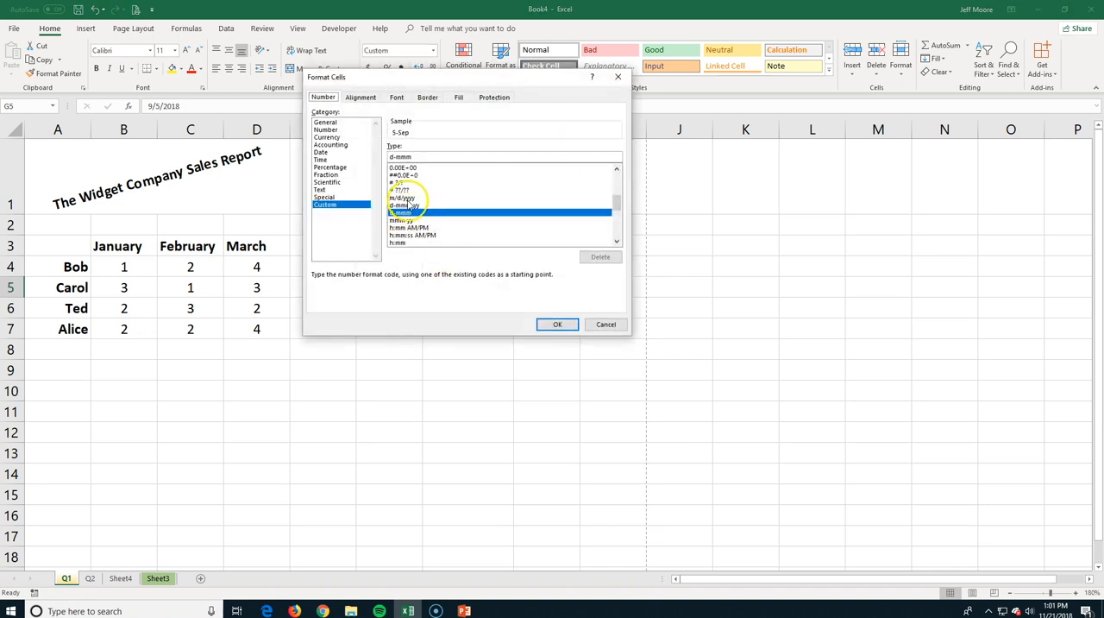
{"action": "left_click", "coordinate": [405, 199]}
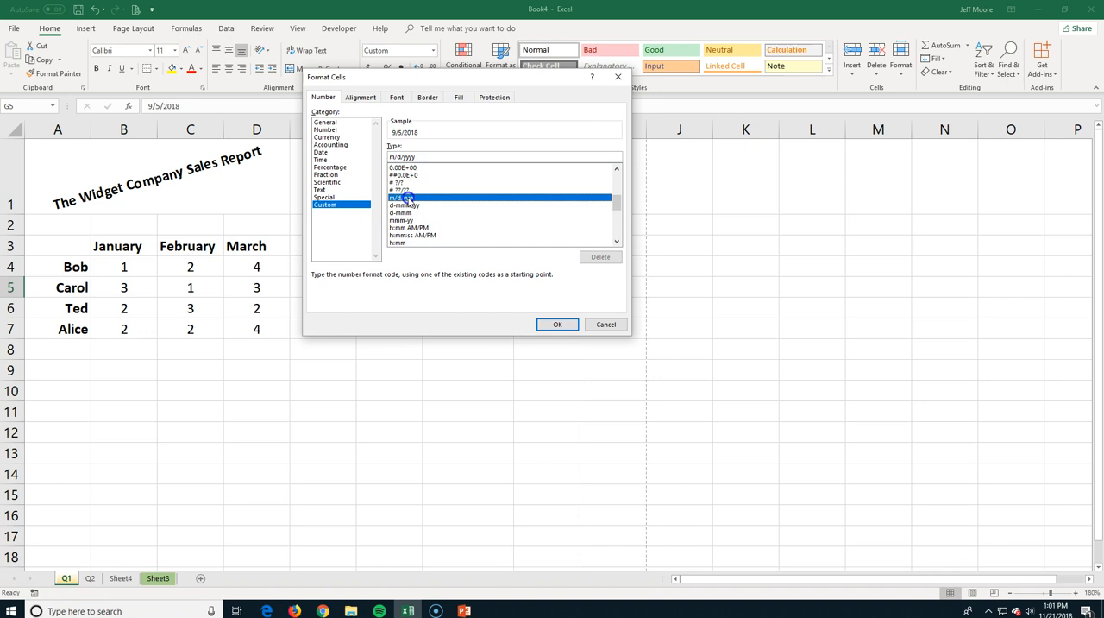
{"action": "left_click", "coordinate": [553, 325]}
{"action": "left_click", "coordinate": [455, 287]}
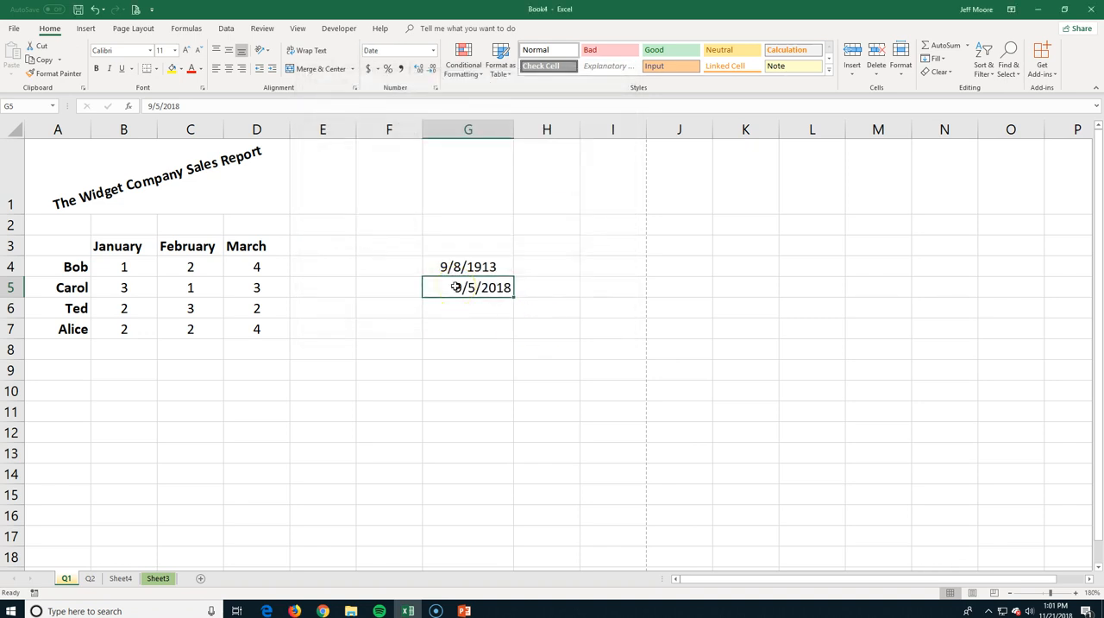
Clear the date in cell G4 and enter Sept 5 there.
{"action": "left_click", "coordinate": [434, 261]}
{"action": "key", "text": "Delete"}
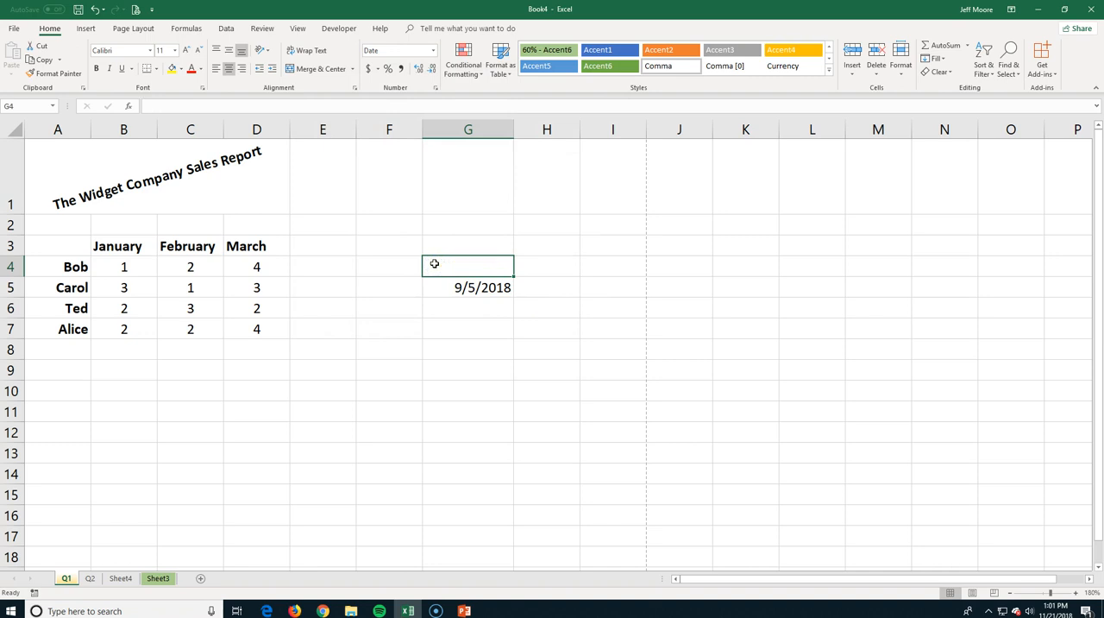
{"action": "left_click", "coordinate": [440, 267]}
{"action": "left_click", "coordinate": [476, 276]}
{"action": "type", "text": "S"}
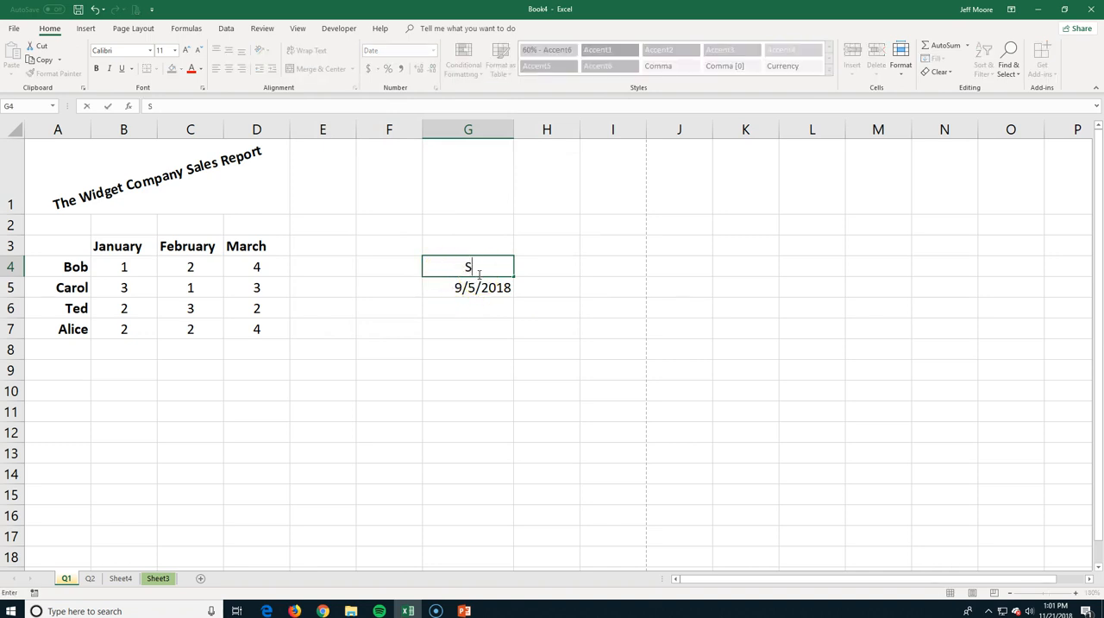
{"action": "type", "text": "ept 5"}
{"action": "key", "text": "Return"}
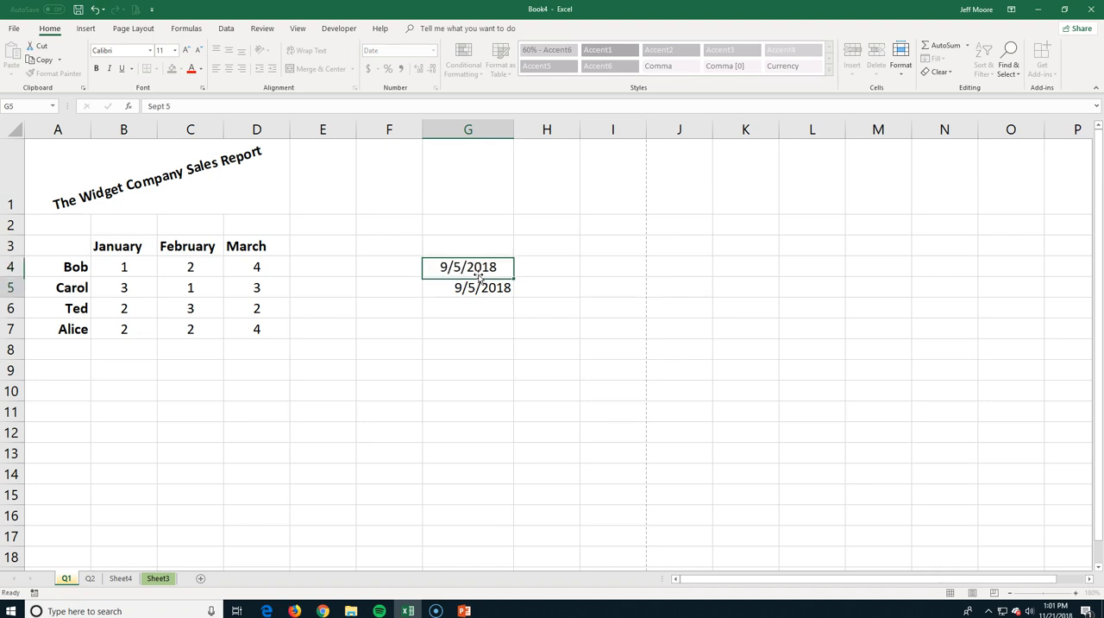
Enter Sept 5 in cell G4 as literal text with a leading apostrophe, and clear the date in cell G5.
{"action": "left_click", "coordinate": [473, 266]}
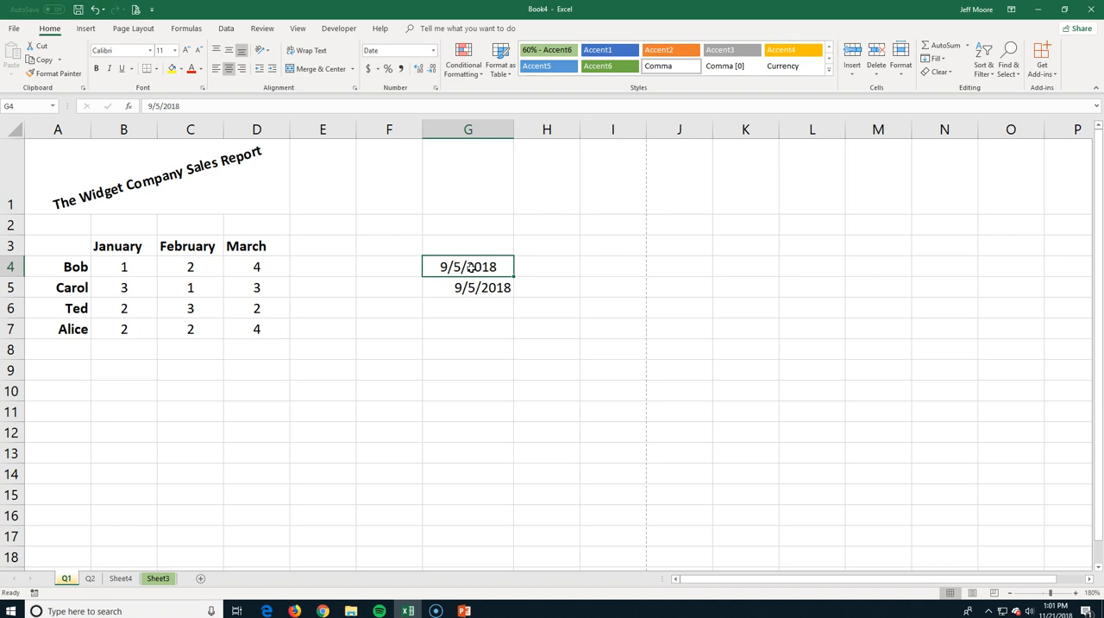
{"action": "type", "text": "'"}
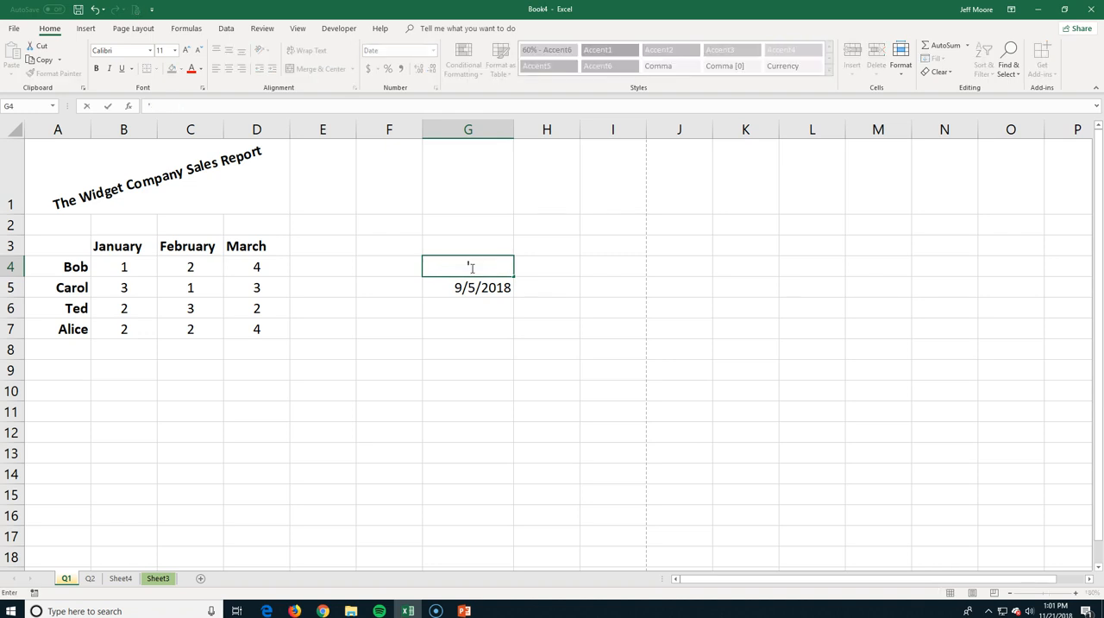
{"action": "type", "text": "Sept 5"}
{"action": "key", "text": "Return"}
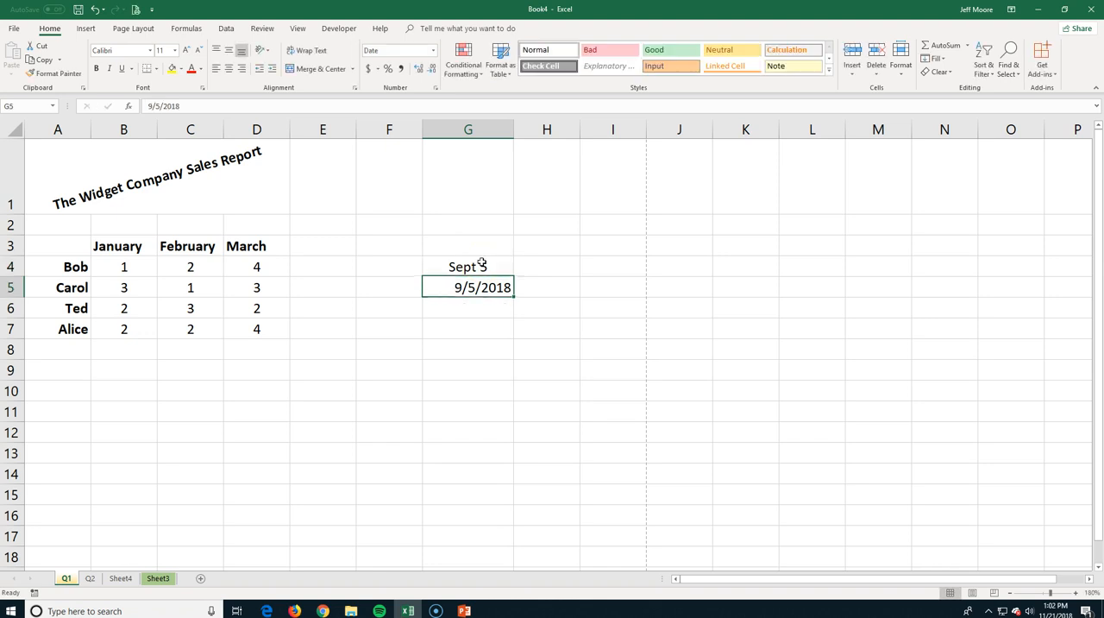
{"action": "key", "text": "Delete"}
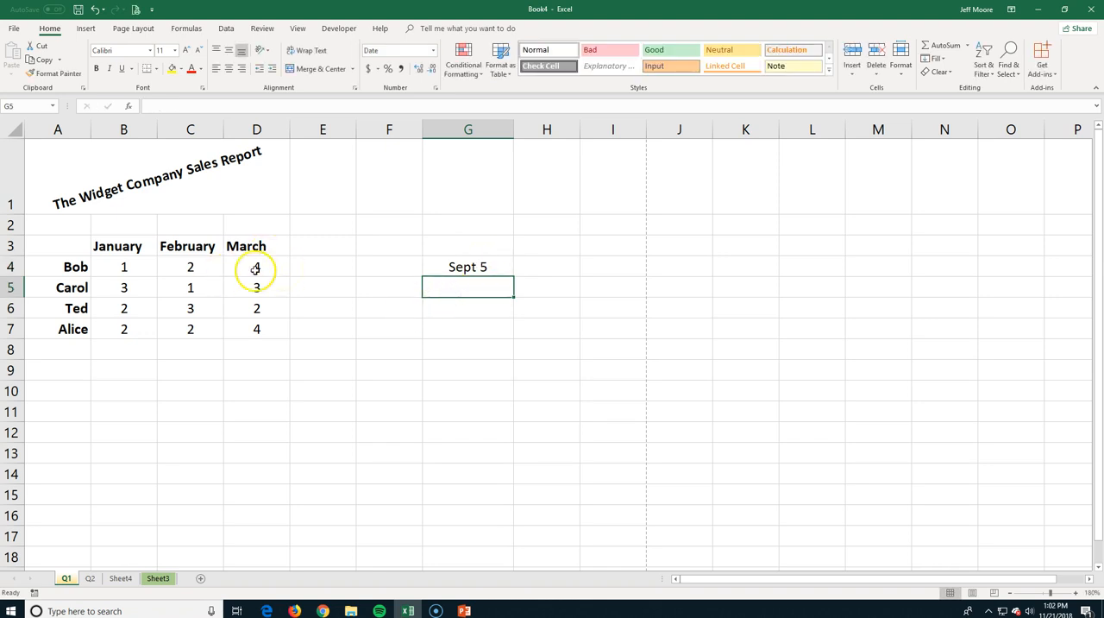
Review the Scientific, Text, Accounting, Date and Time number format categories for cell G5 without applying any.
{"action": "left_click", "coordinate": [434, 87]}
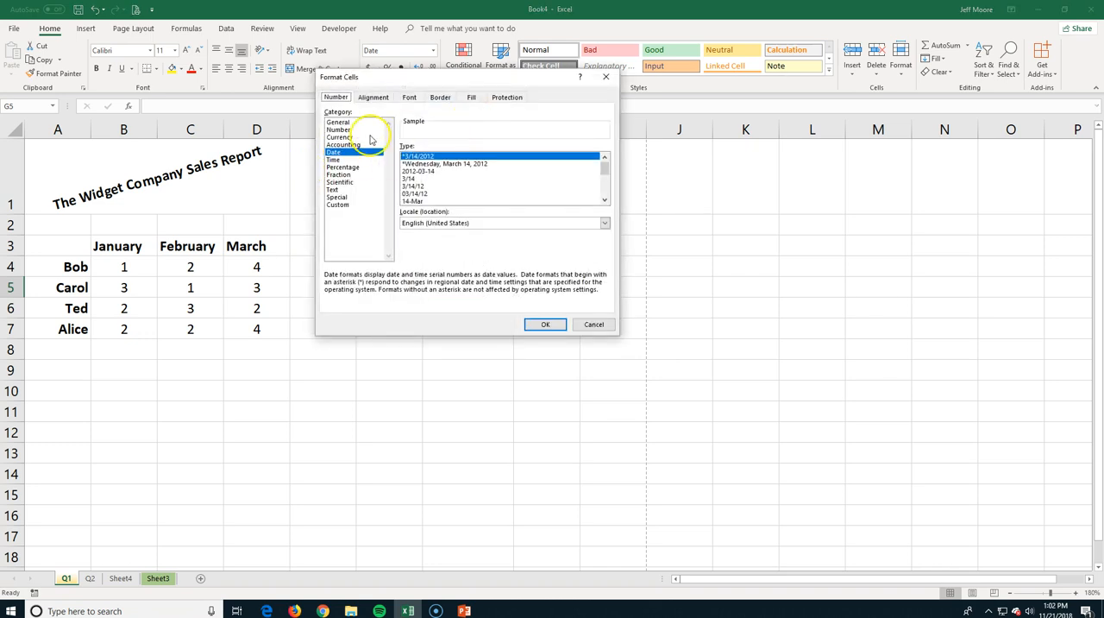
{"action": "left_click", "coordinate": [340, 182]}
{"action": "left_click", "coordinate": [334, 190]}
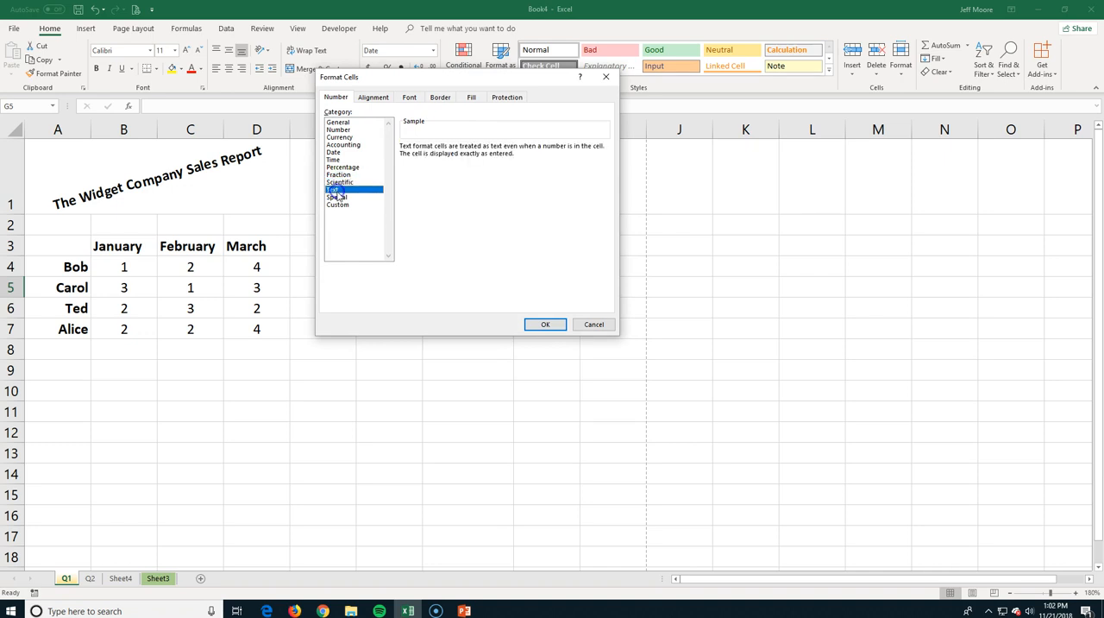
{"action": "left_click", "coordinate": [343, 144]}
{"action": "left_click", "coordinate": [334, 152]}
{"action": "left_click", "coordinate": [334, 160]}
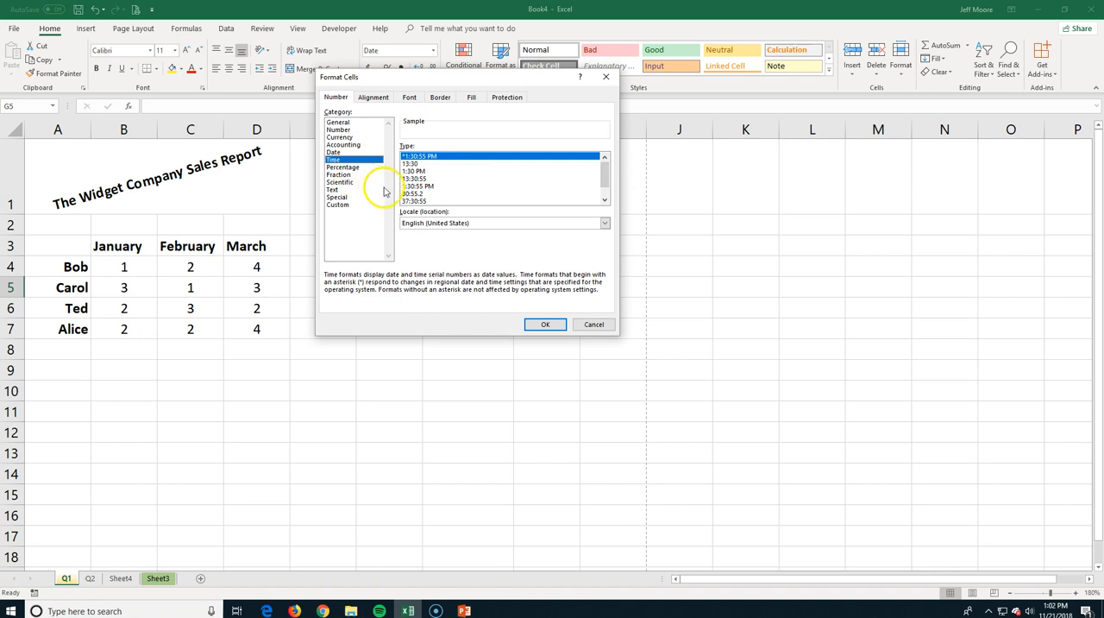
{"action": "left_click", "coordinate": [593, 324]}
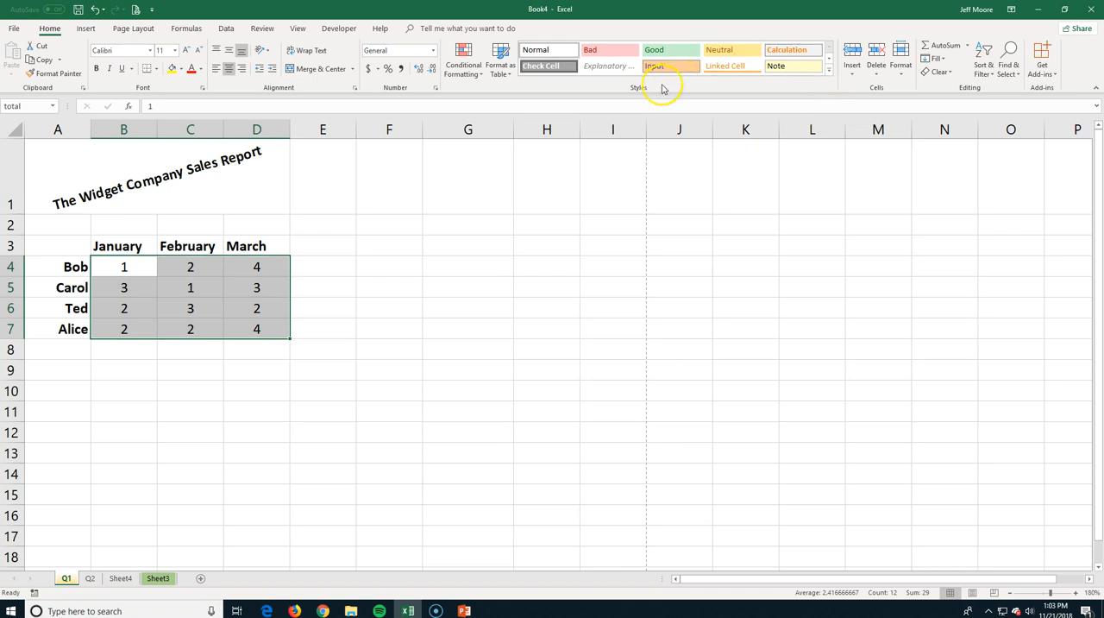
Apply the Green - White - Red color scale to the sales figures in B4:D7.
{"action": "left_click", "coordinate": [470, 63]}
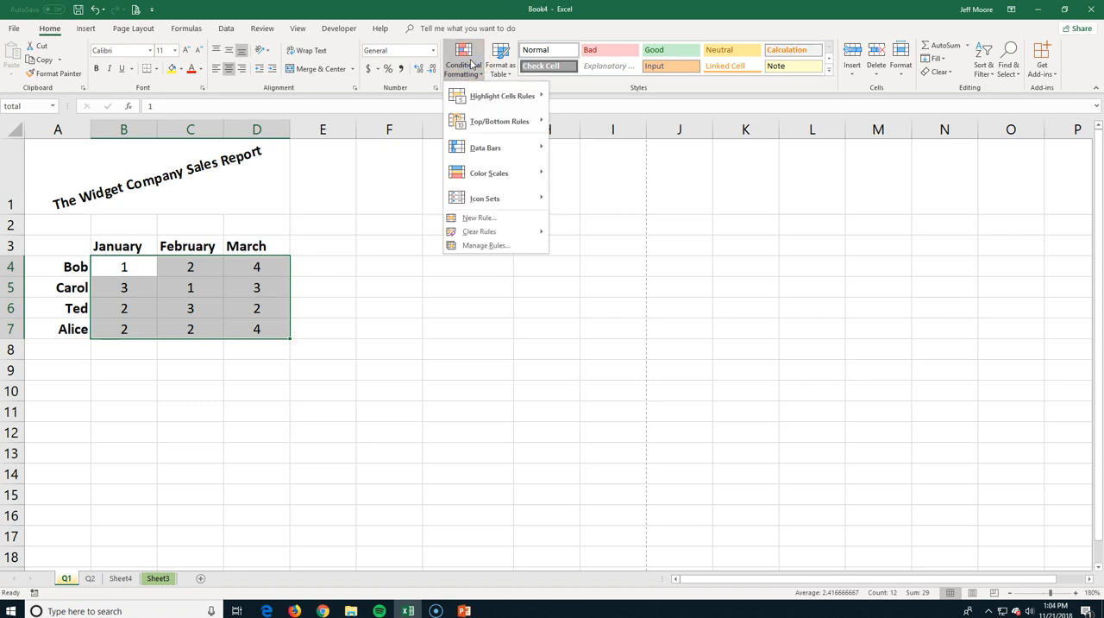
{"action": "left_click", "coordinate": [483, 149]}
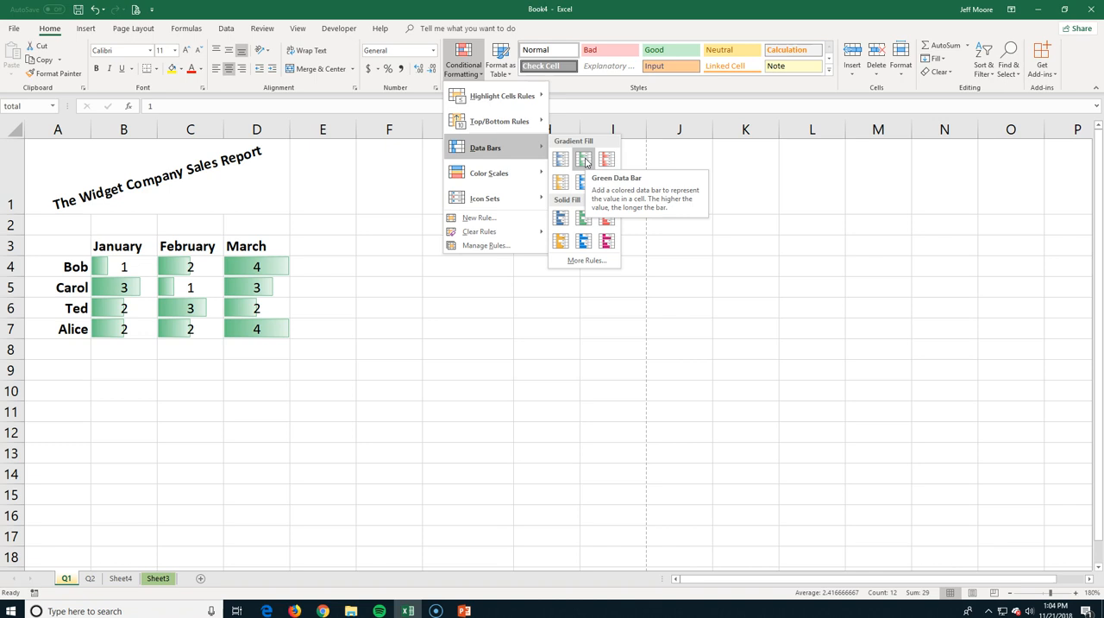
{"action": "mouse_move", "coordinate": [514, 179]}
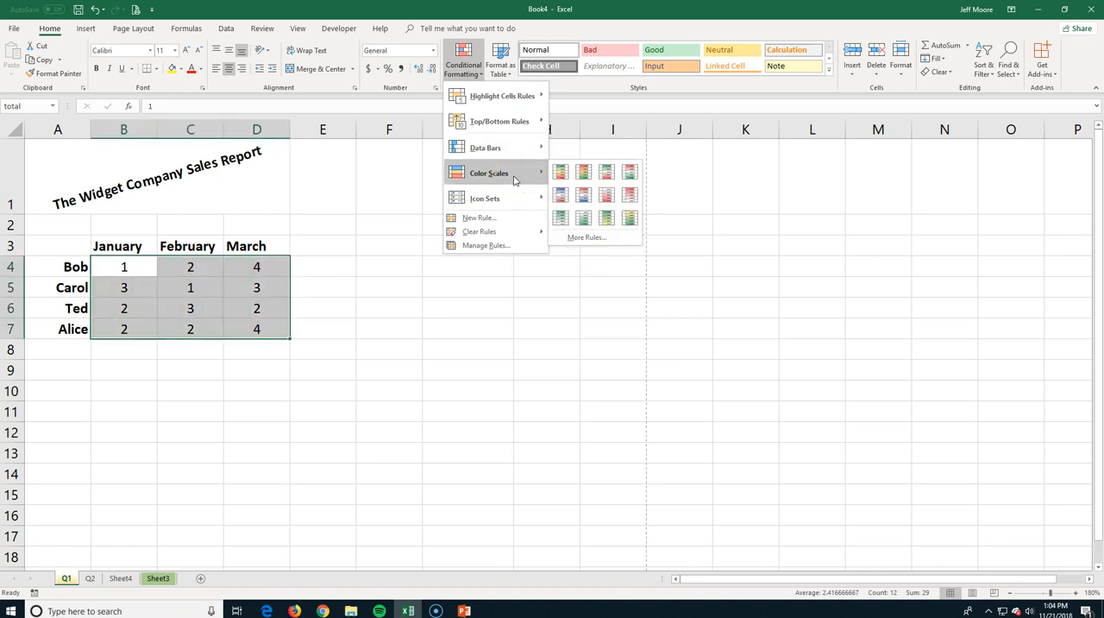
{"action": "left_click", "coordinate": [607, 172]}
{"action": "left_click", "coordinate": [337, 289]}
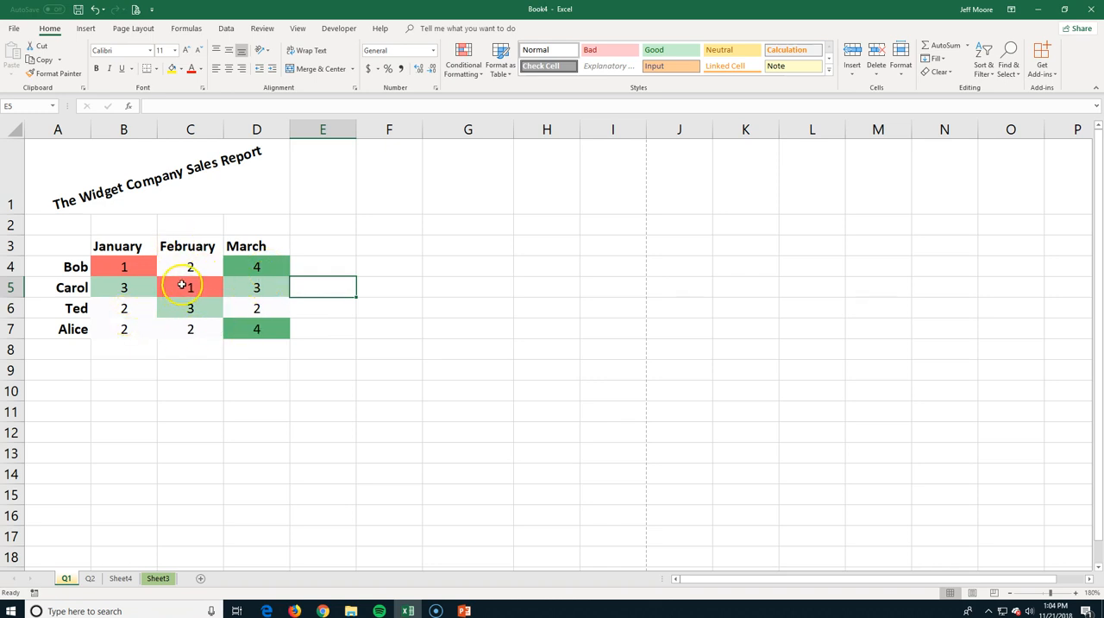
Add the directional icon set with three gray arrows to the sales figures in B4:D7.
{"action": "left_click", "coordinate": [464, 58]}
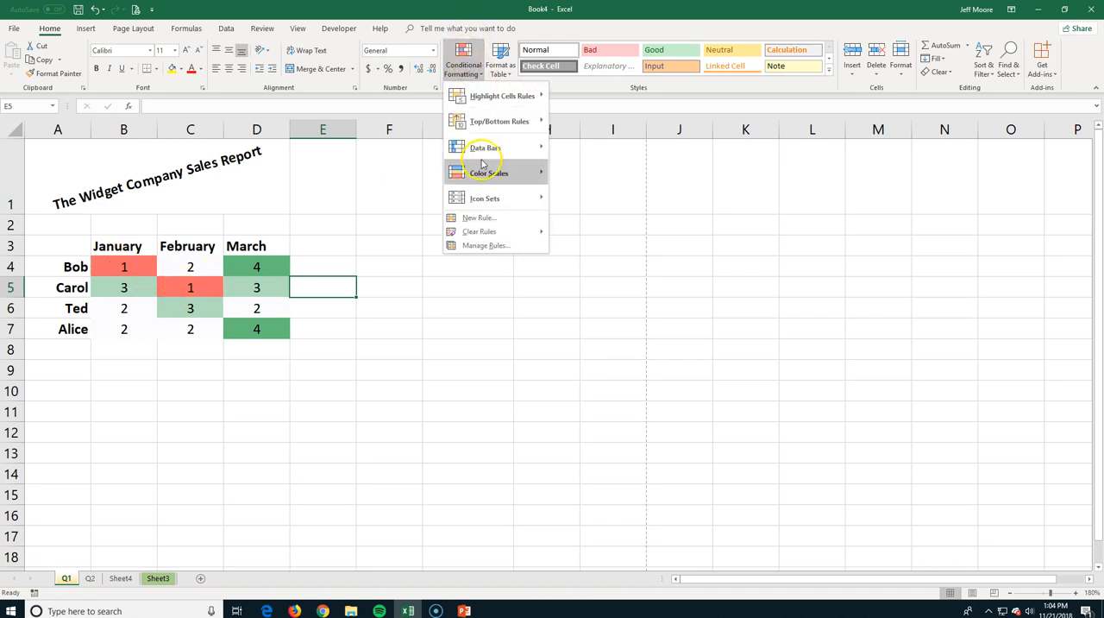
{"action": "mouse_move", "coordinate": [480, 201]}
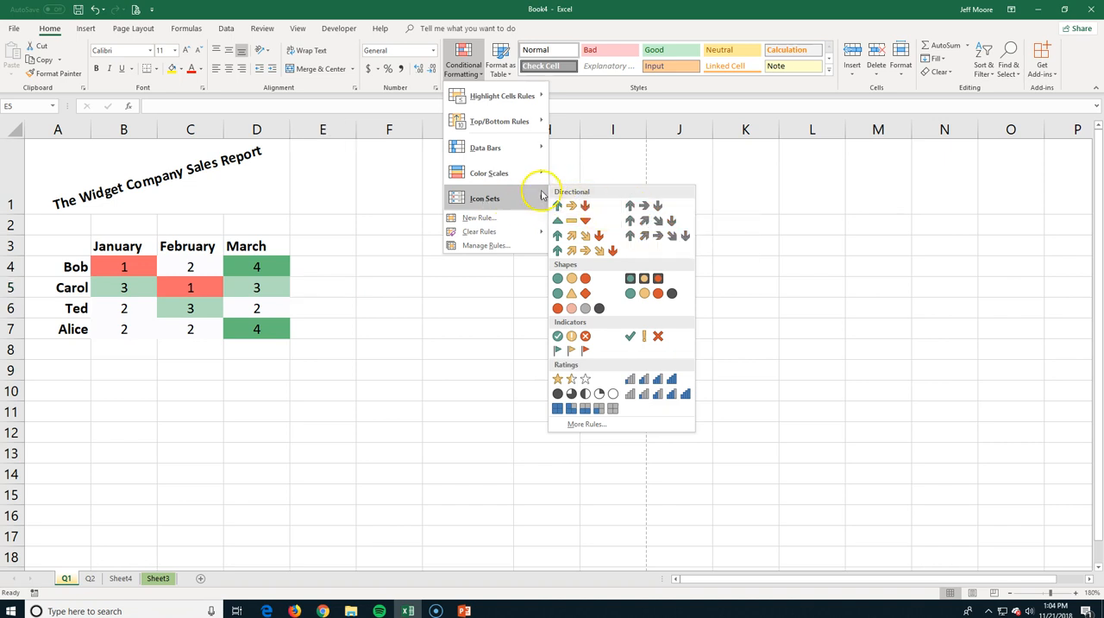
{"action": "left_click", "coordinate": [134, 259]}
{"action": "left_click_drag", "start_coordinate": [129, 263], "coordinate": [256, 338]}
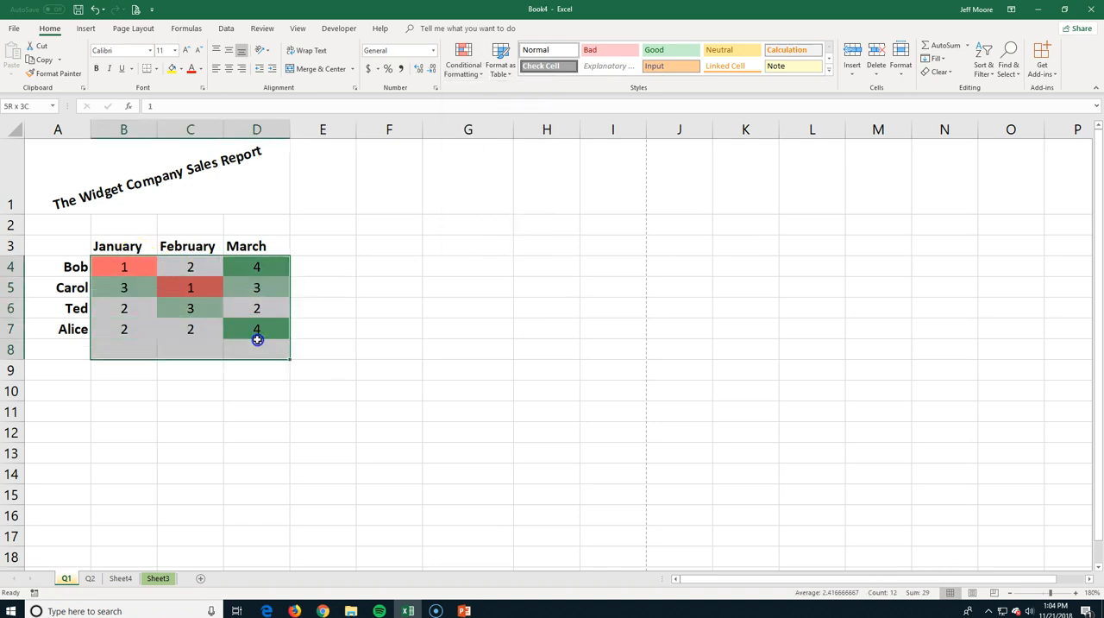
{"action": "left_click", "coordinate": [257, 337]}
{"action": "left_click_drag", "start_coordinate": [123, 264], "coordinate": [251, 331]}
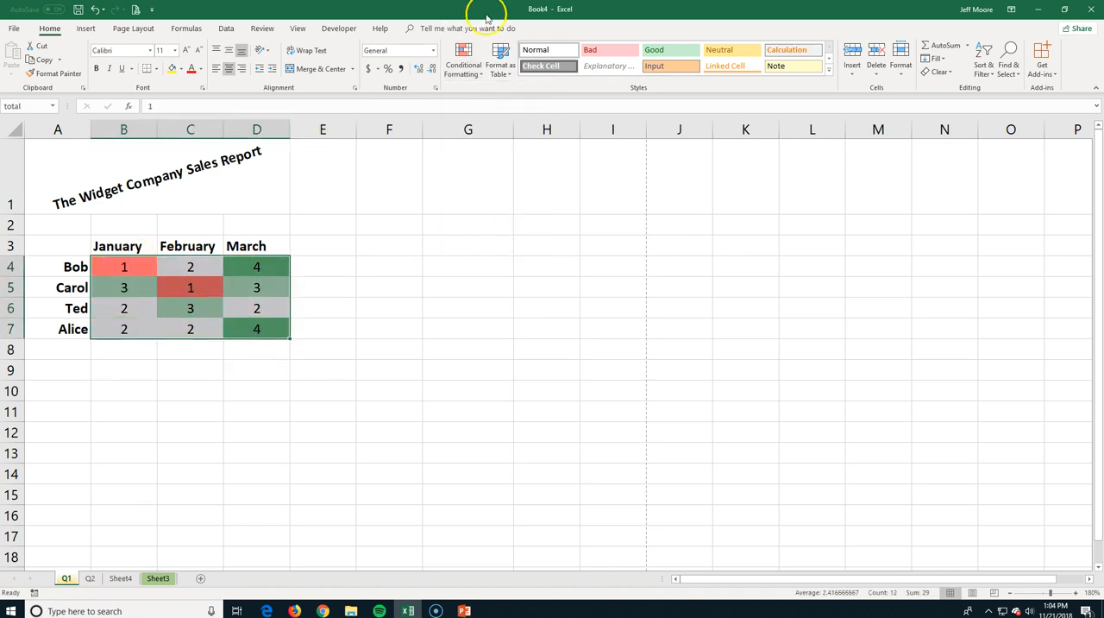
{"action": "left_click", "coordinate": [463, 60]}
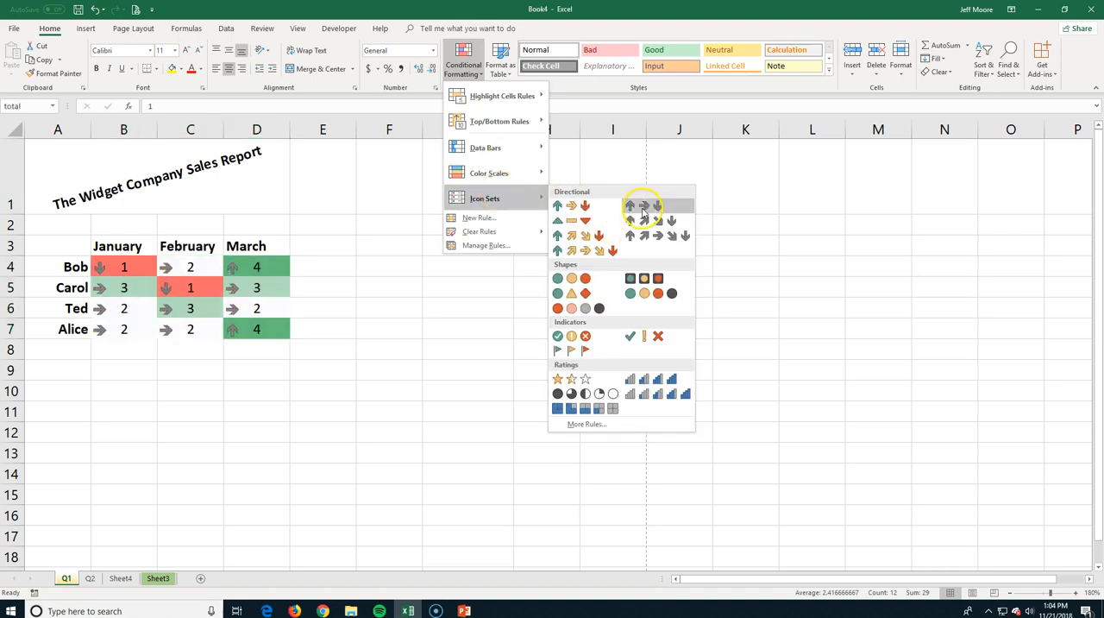
{"action": "left_click", "coordinate": [645, 208]}
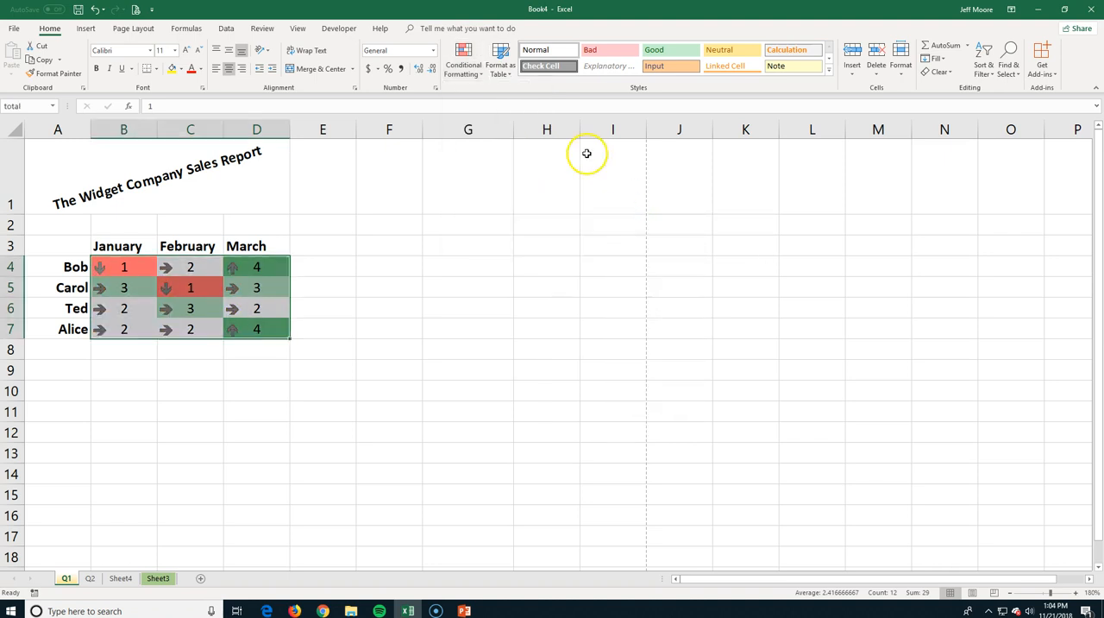
{"action": "left_click", "coordinate": [337, 225]}
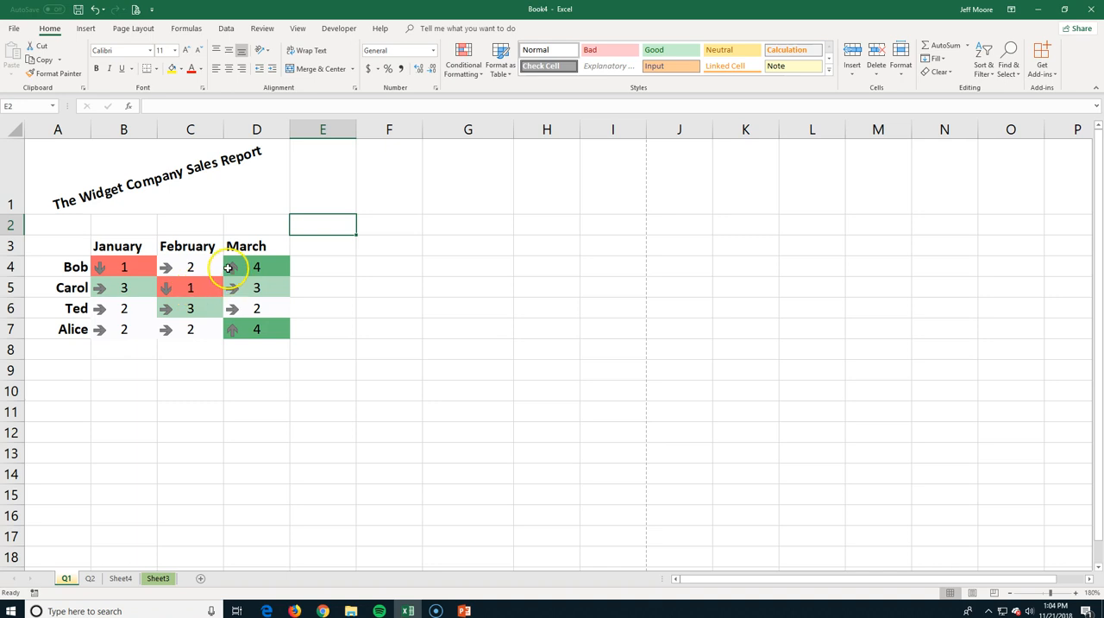
{"action": "left_click", "coordinate": [467, 74]}
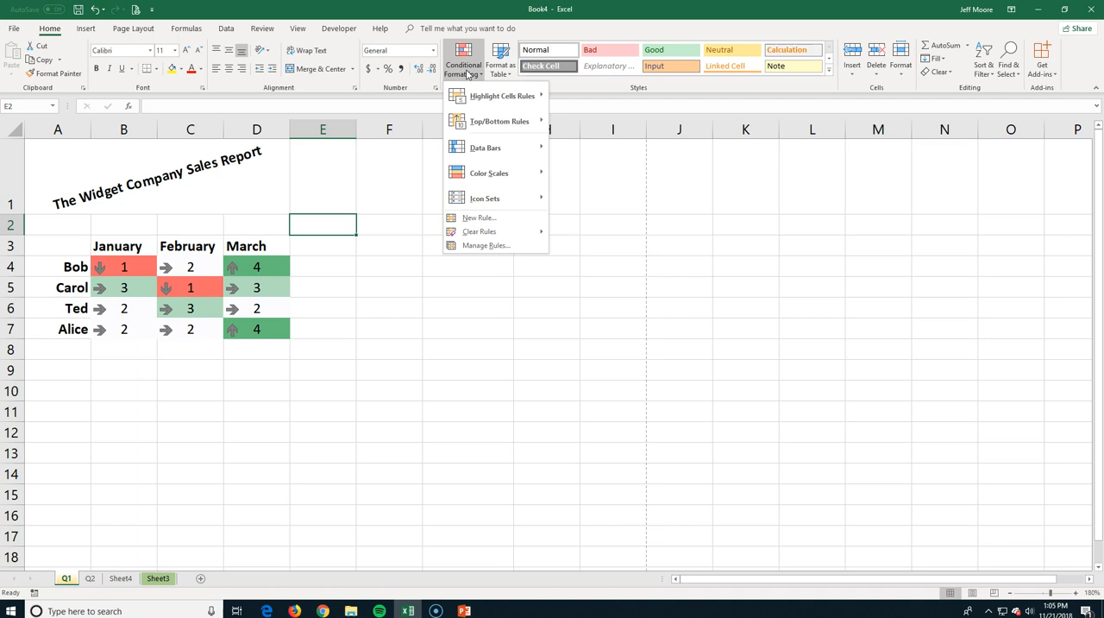
{"action": "mouse_move", "coordinate": [463, 97]}
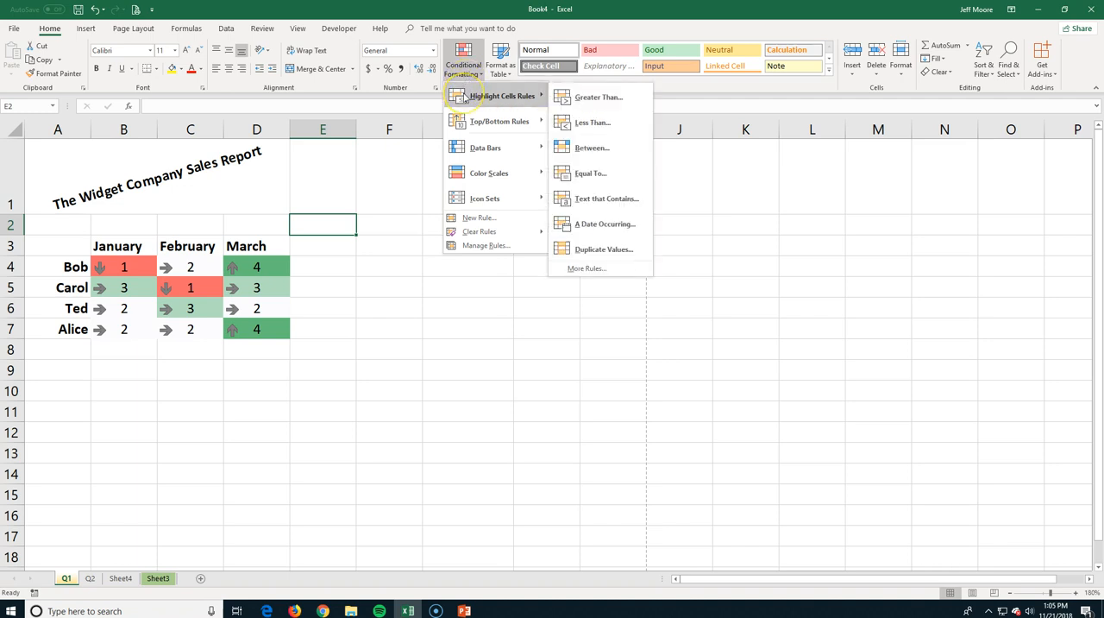
{"action": "key", "text": "Escape"}
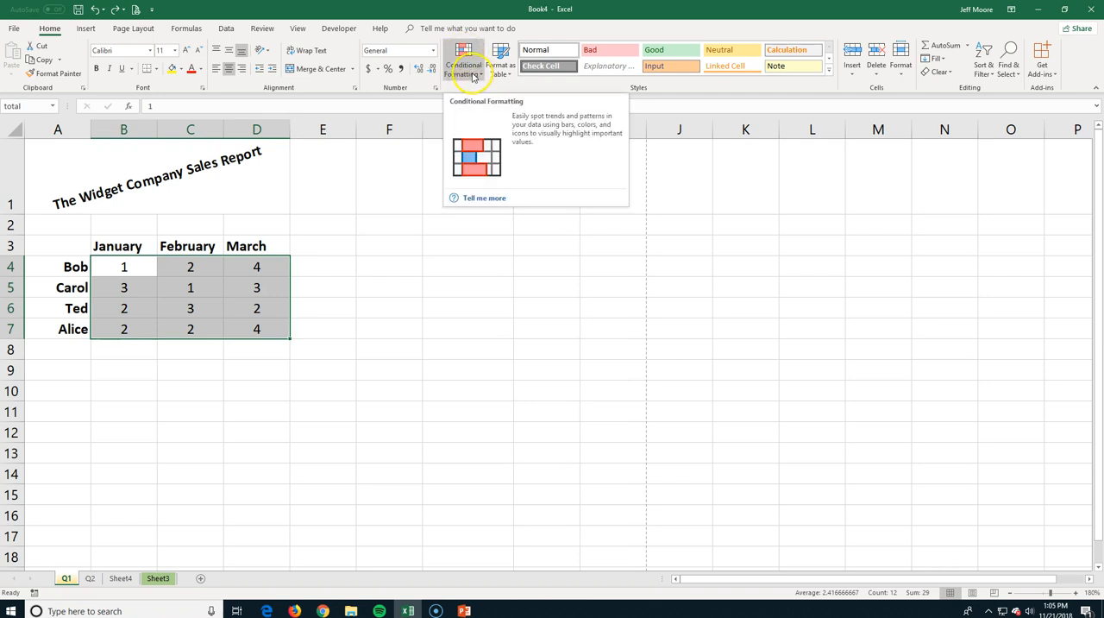
Add a Greater Than highlight rule to B4:D7 that formats values above 3 with Green Fill with Dark Green Text.
{"action": "left_click", "coordinate": [473, 76]}
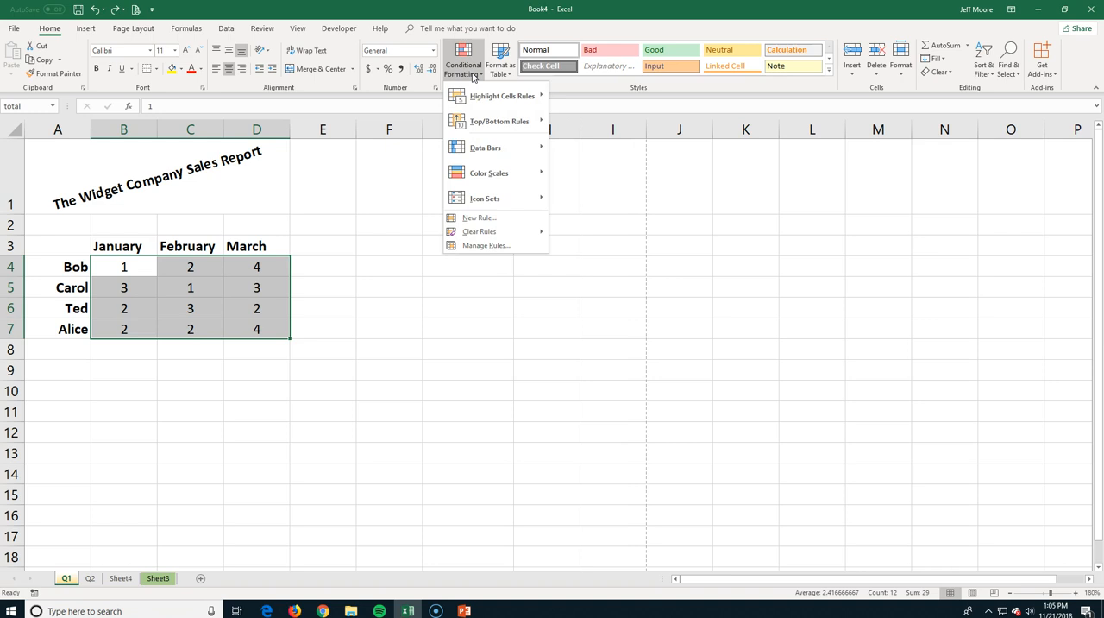
{"action": "left_click", "coordinate": [473, 97]}
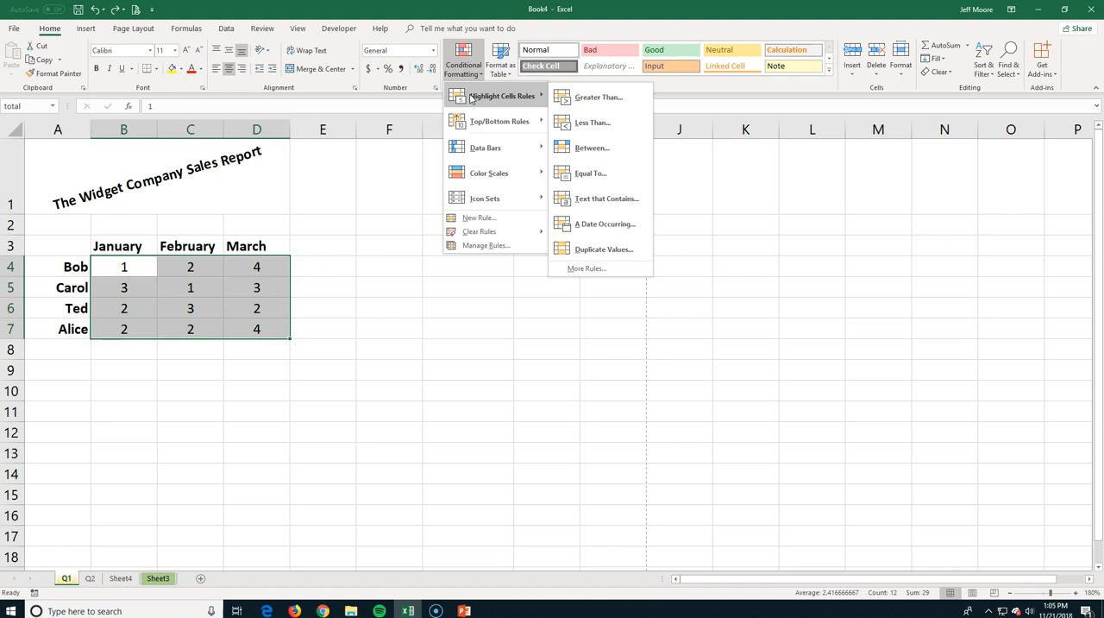
{"action": "left_click", "coordinate": [573, 98]}
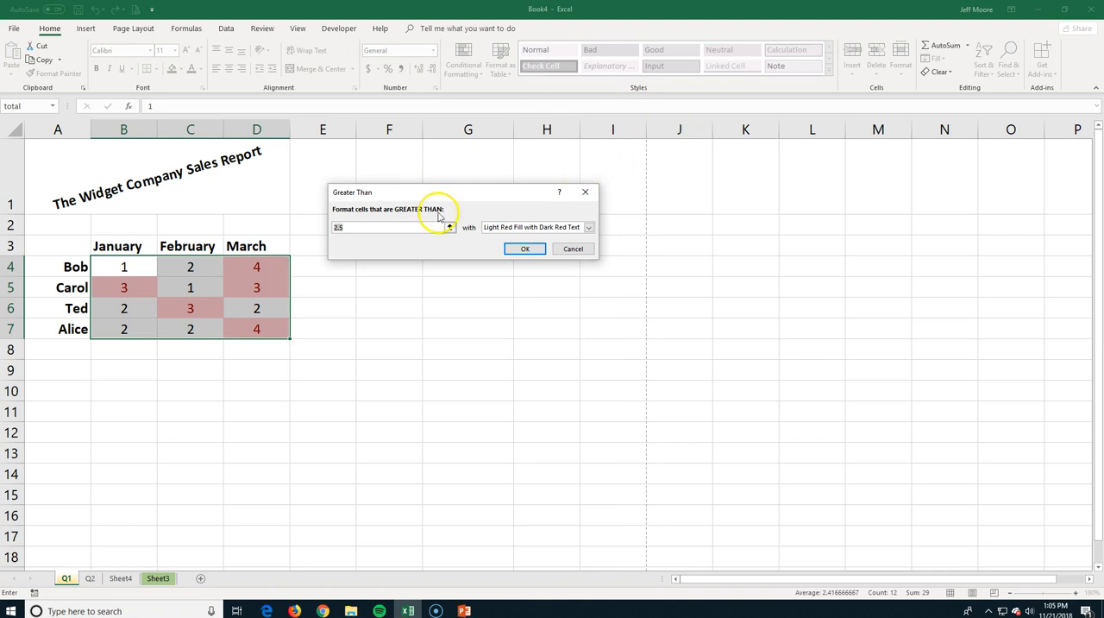
{"action": "left_click", "coordinate": [450, 228]}
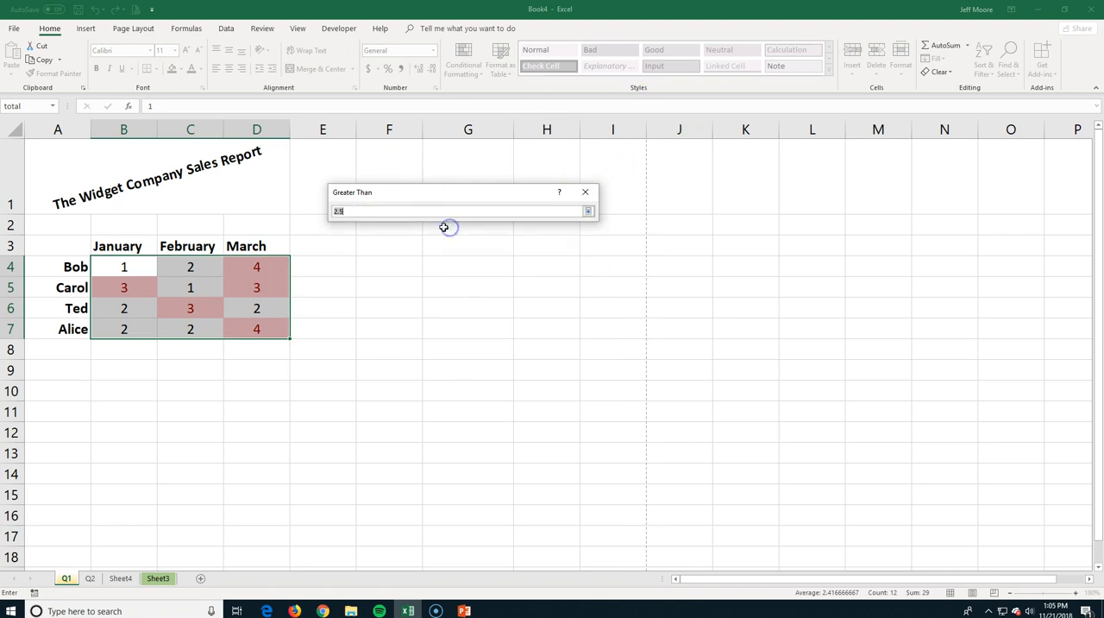
{"action": "type", "text": "3"}
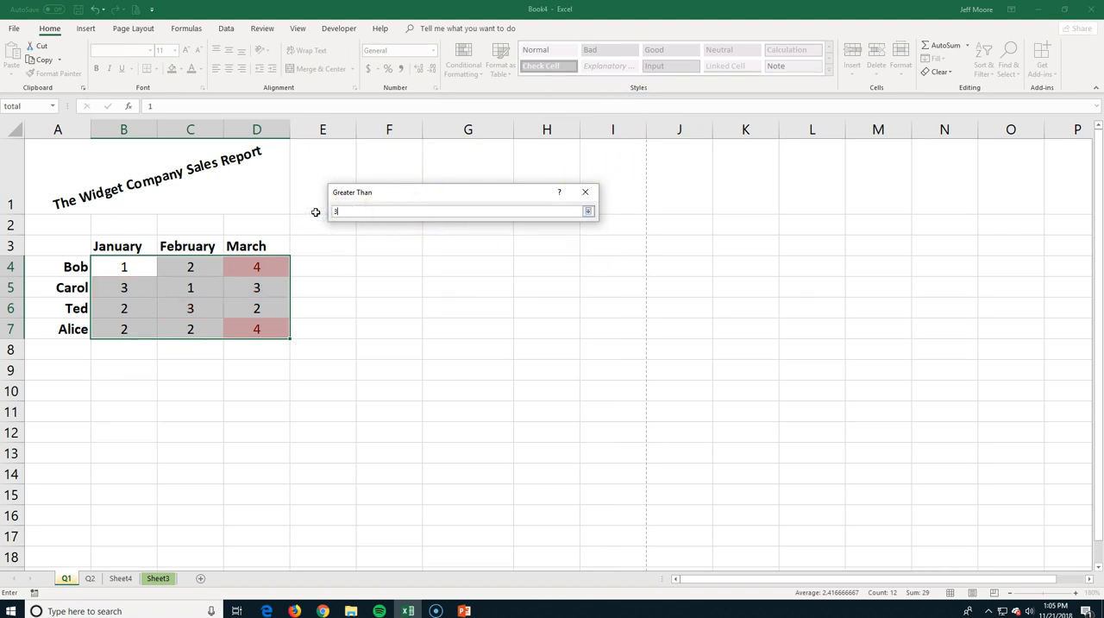
{"action": "left_click", "coordinate": [587, 211]}
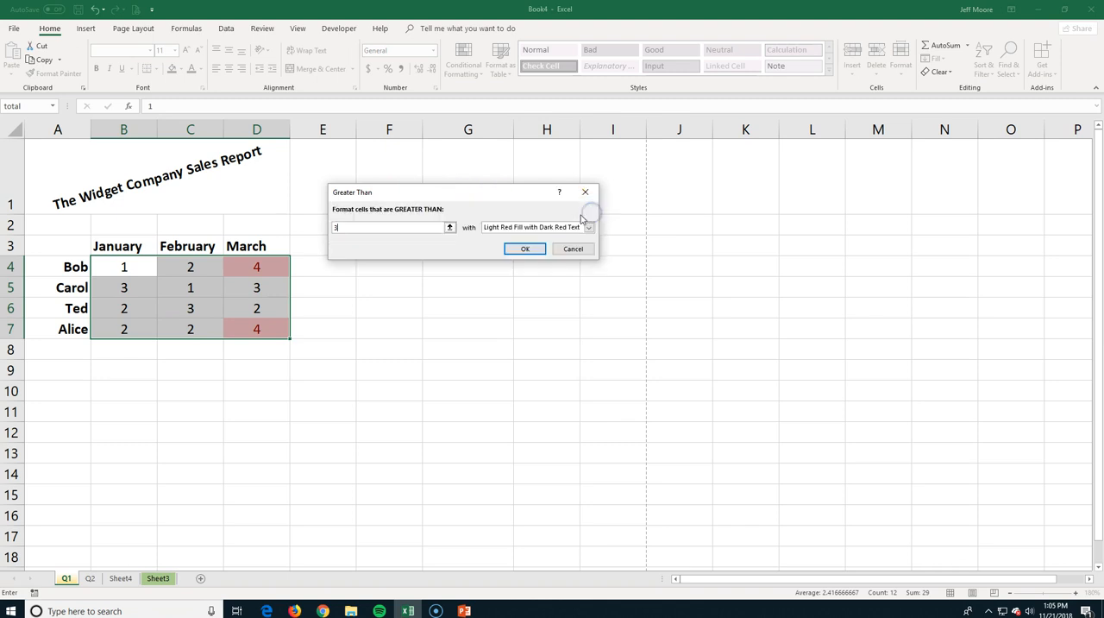
{"action": "left_click", "coordinate": [589, 227]}
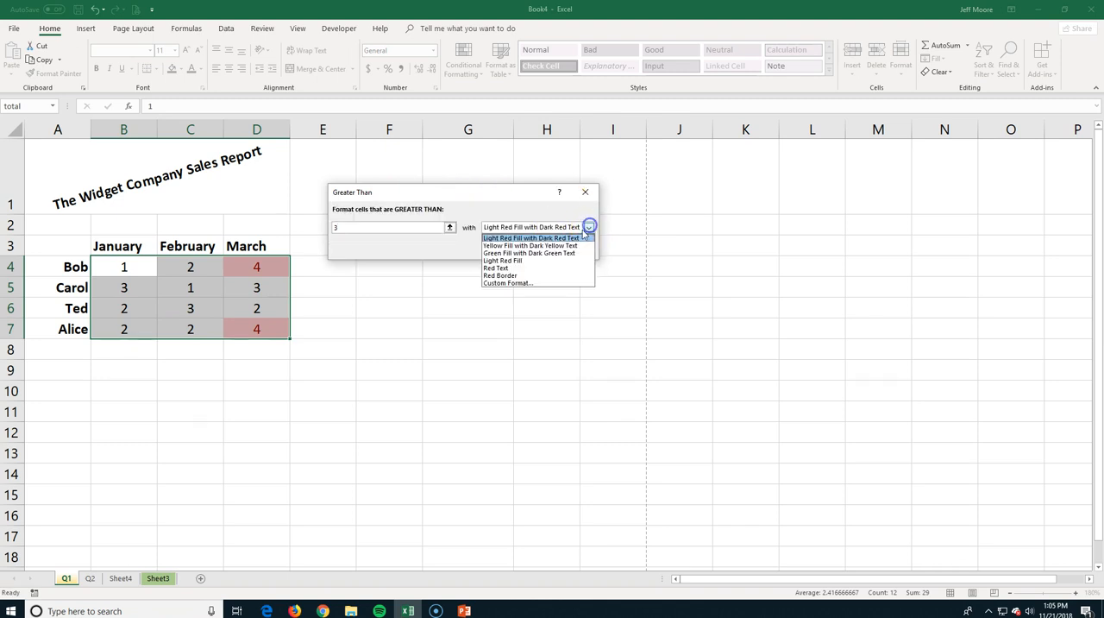
{"action": "left_click", "coordinate": [534, 254]}
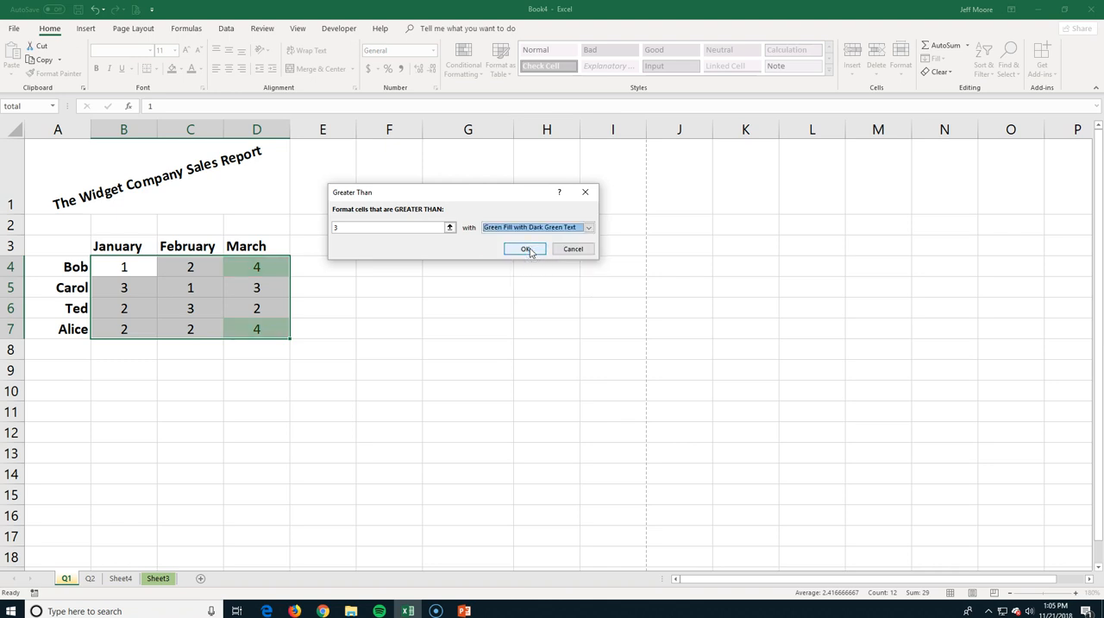
{"action": "left_click", "coordinate": [527, 249]}
{"action": "left_click", "coordinate": [389, 348]}
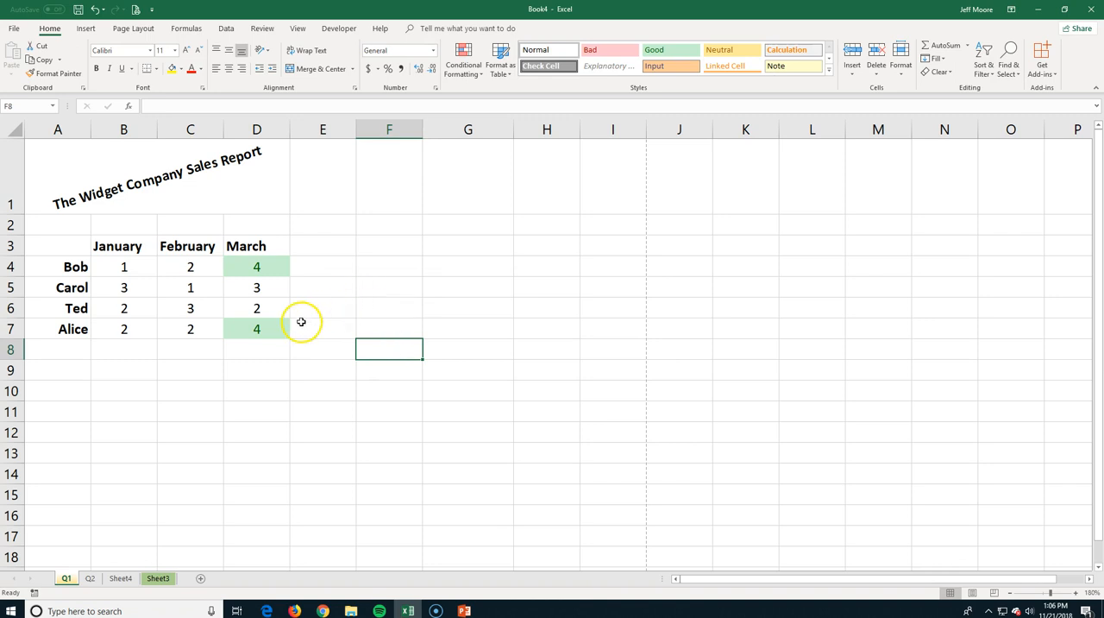
Change the sales figure in cell C6 to 4.
{"action": "left_click", "coordinate": [194, 308]}
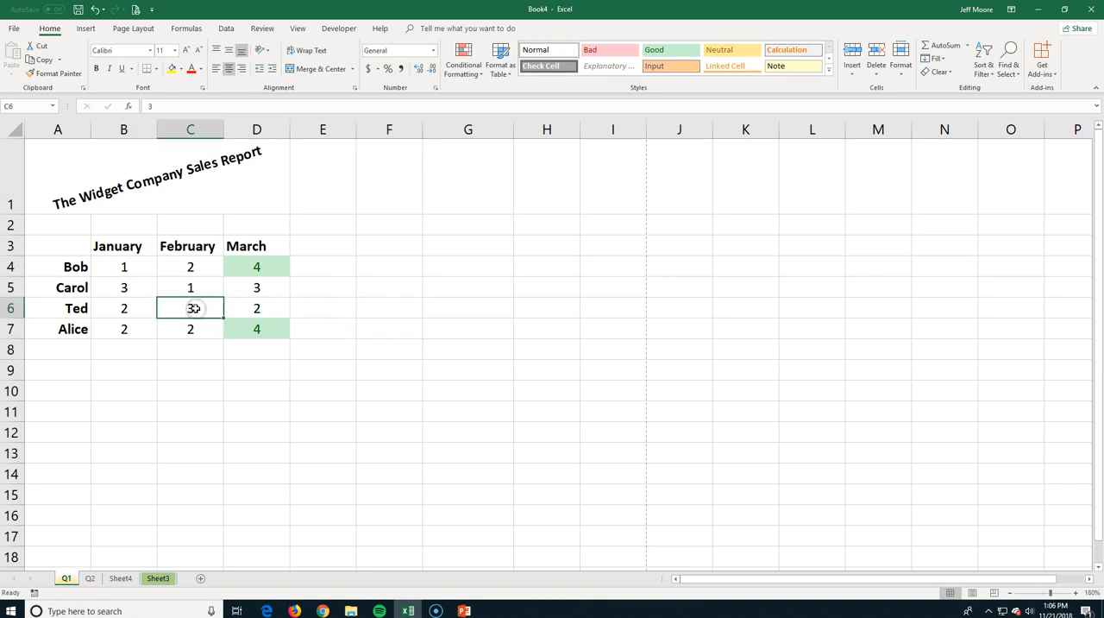
{"action": "type", "text": "4"}
{"action": "key", "text": "Return"}
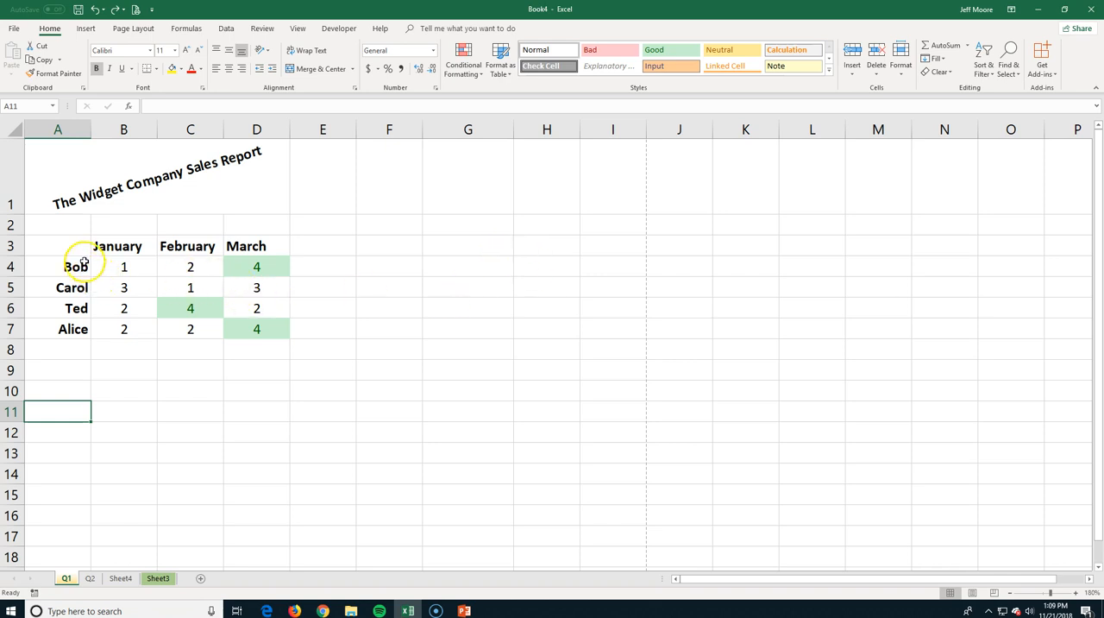
Copy the sales table A3:D7 and paste it as a link at F3, previewing the Values, Formulas, Transpose and Formatting paste options.
{"action": "left_click_drag", "start_coordinate": [75, 246], "coordinate": [239, 329]}
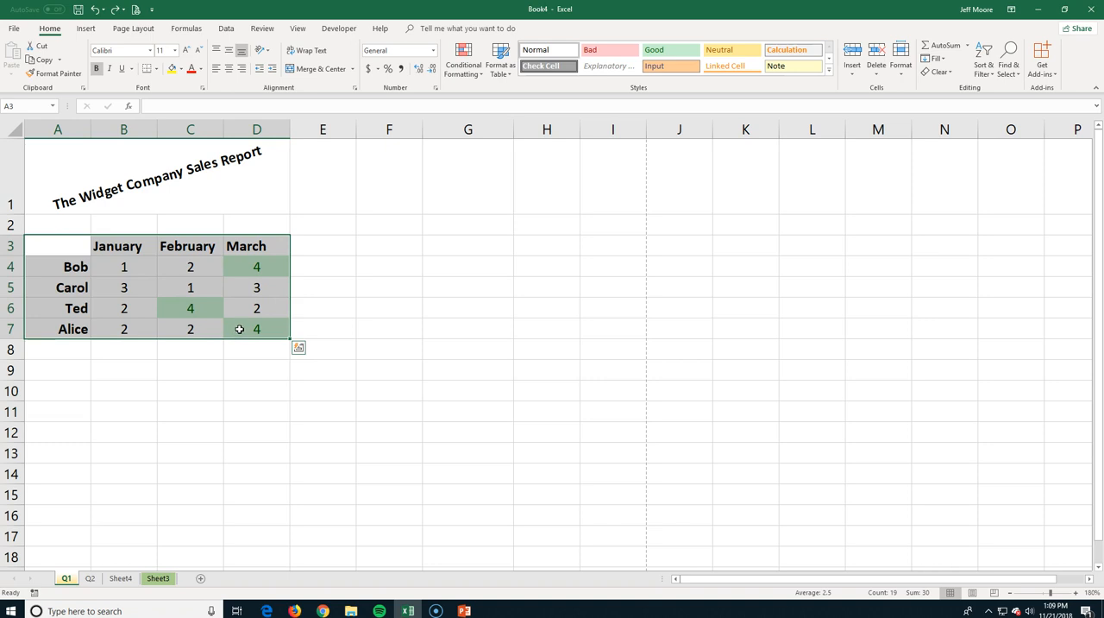
{"action": "right_click", "coordinate": [239, 329]}
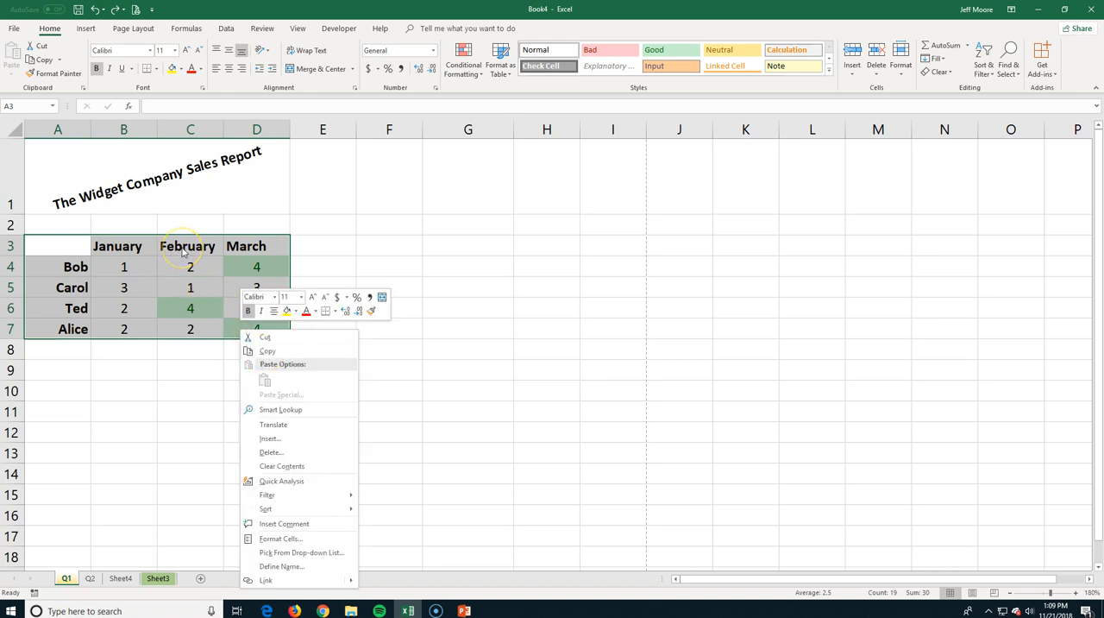
{"action": "key", "text": "Escape"}
{"action": "key", "text": "ctrl+c"}
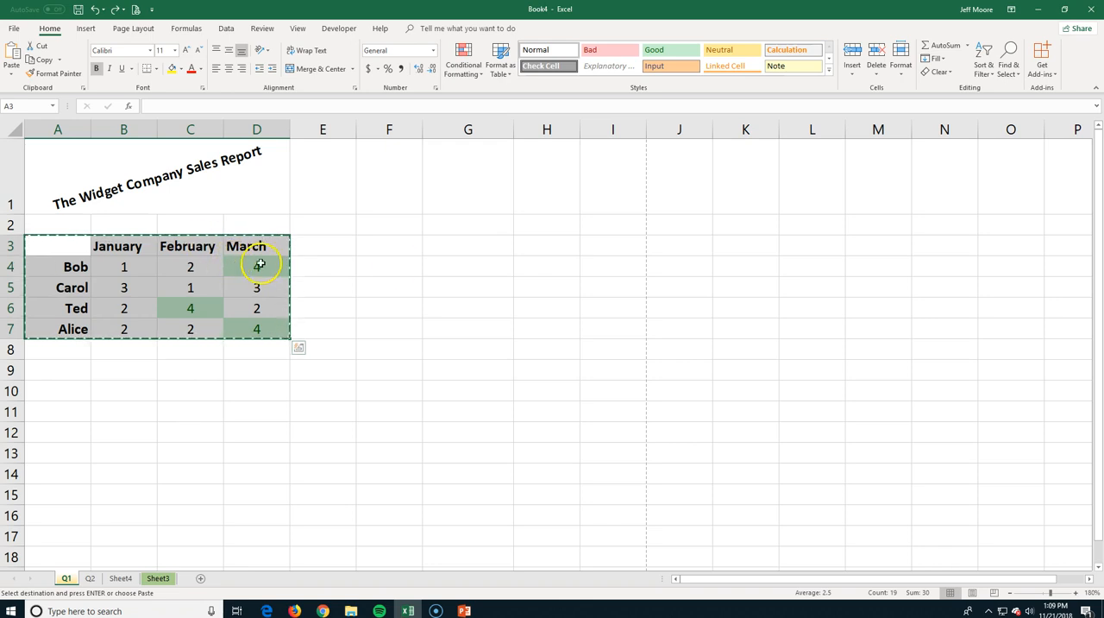
{"action": "left_click", "coordinate": [390, 248]}
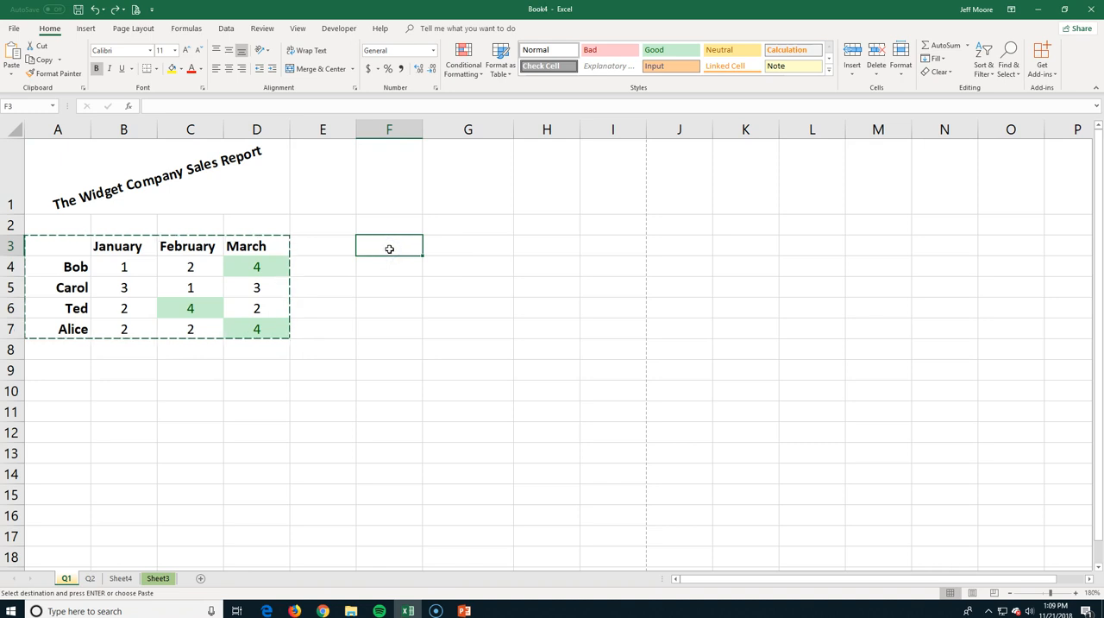
{"action": "right_click", "coordinate": [390, 250]}
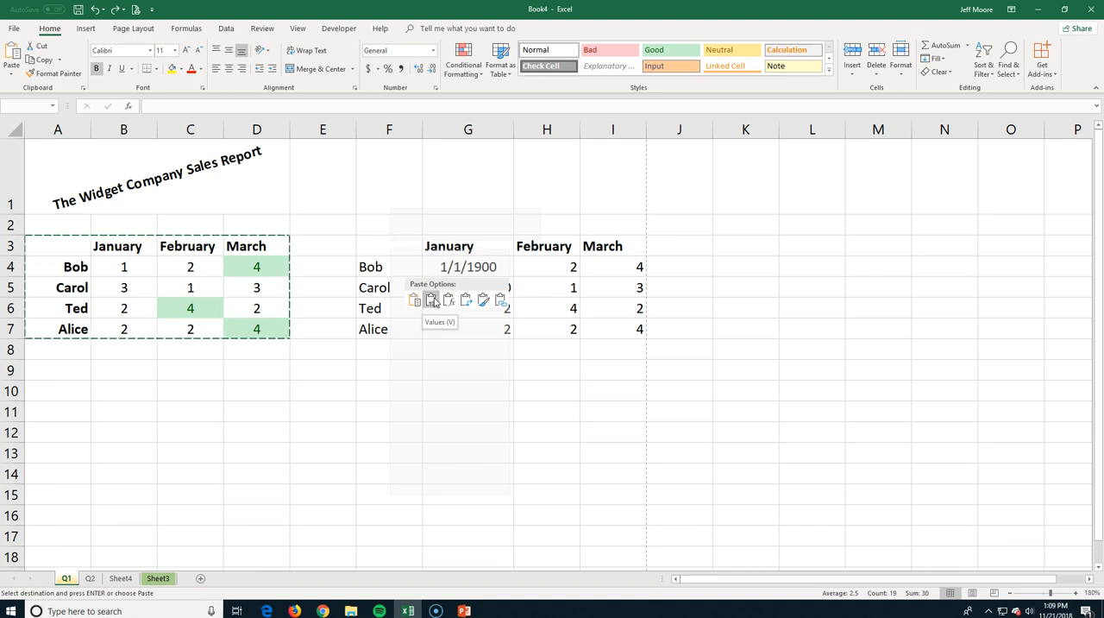
{"action": "left_click", "coordinate": [448, 301]}
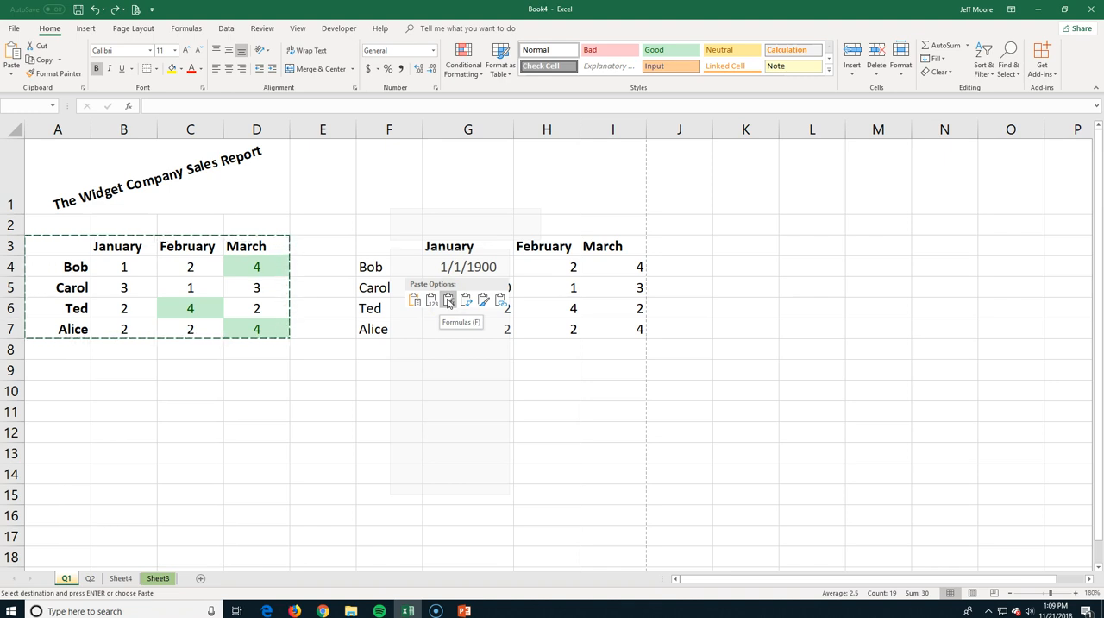
{"action": "left_click", "coordinate": [466, 302]}
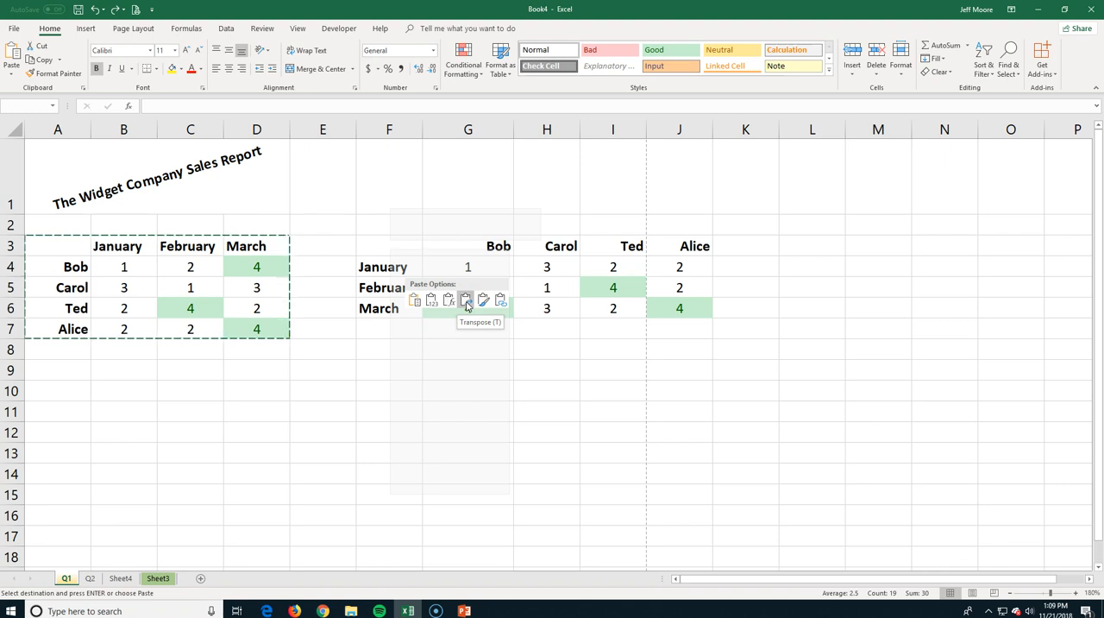
{"action": "left_click", "coordinate": [449, 302]}
{"action": "left_click", "coordinate": [483, 302]}
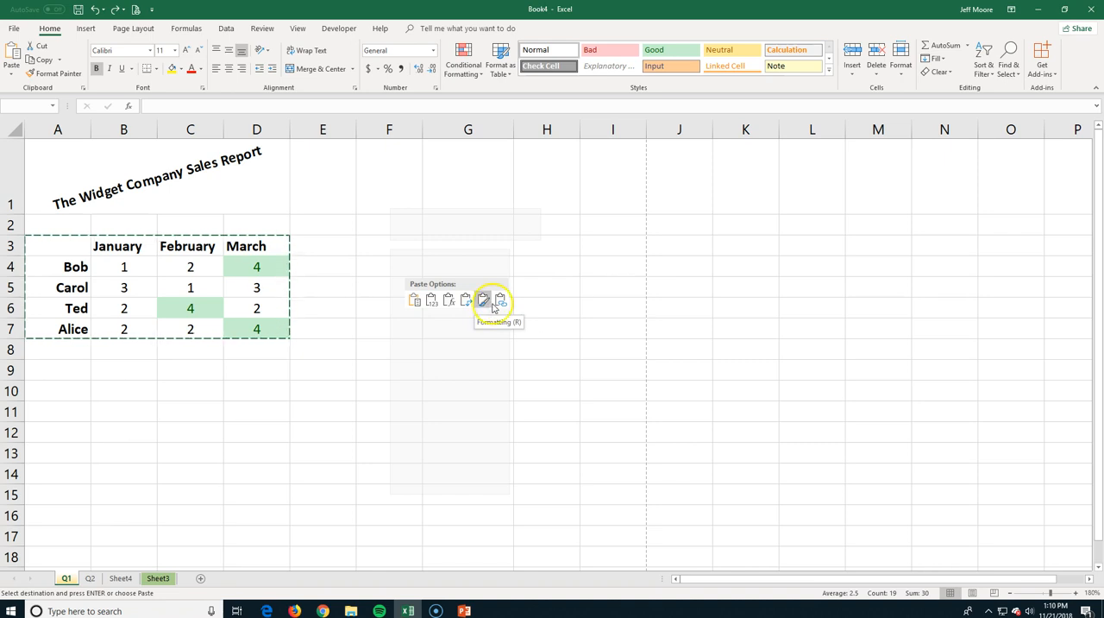
{"action": "left_click", "coordinate": [500, 301]}
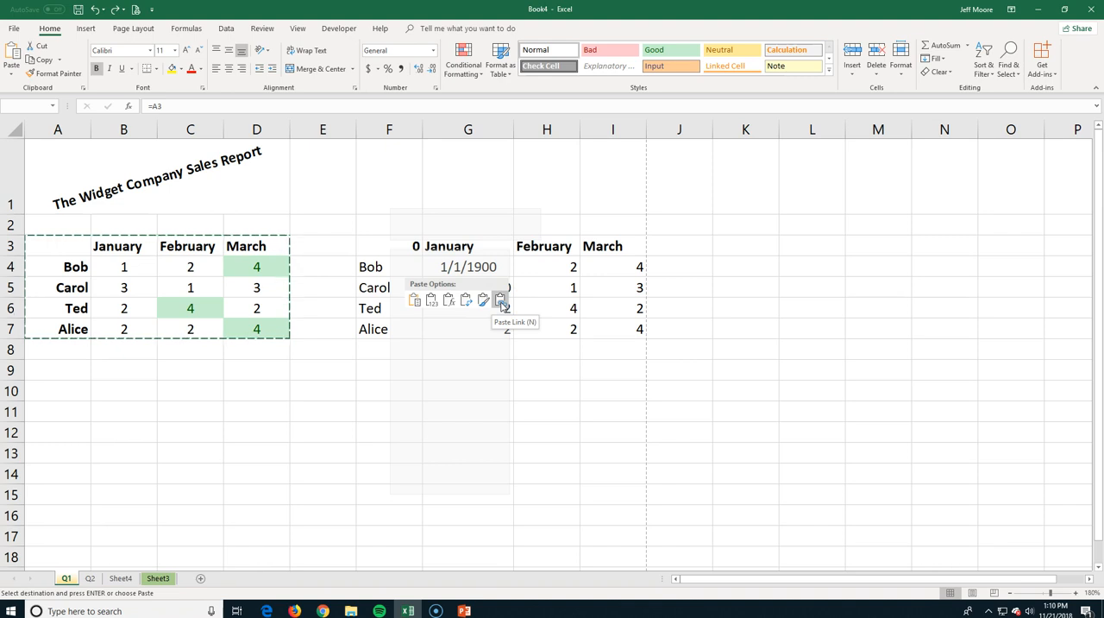
{"action": "left_click", "coordinate": [501, 301]}
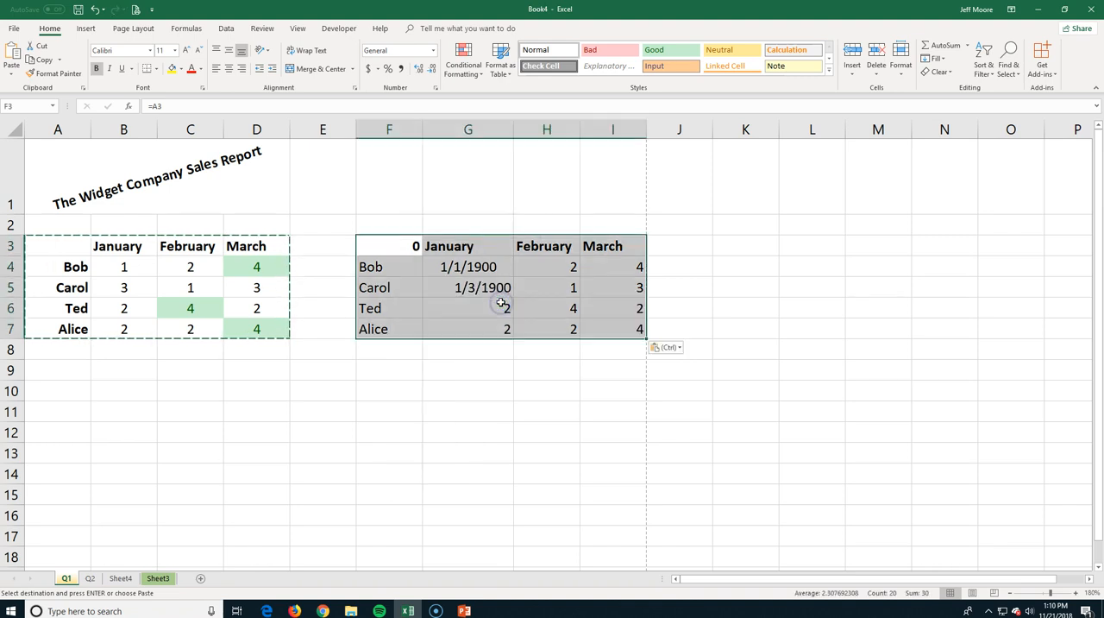
Set the number format of cells G4:G5 in the linked table to General.
{"action": "left_click_drag", "start_coordinate": [451, 268], "coordinate": [449, 288]}
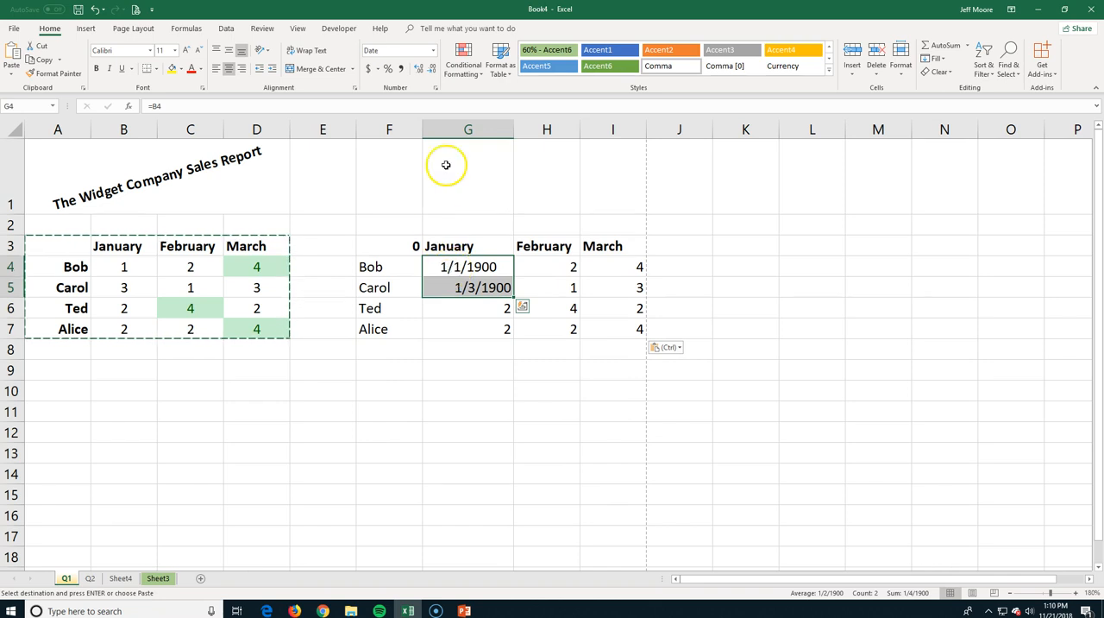
{"action": "left_click", "coordinate": [434, 50]}
{"action": "left_click", "coordinate": [397, 69]}
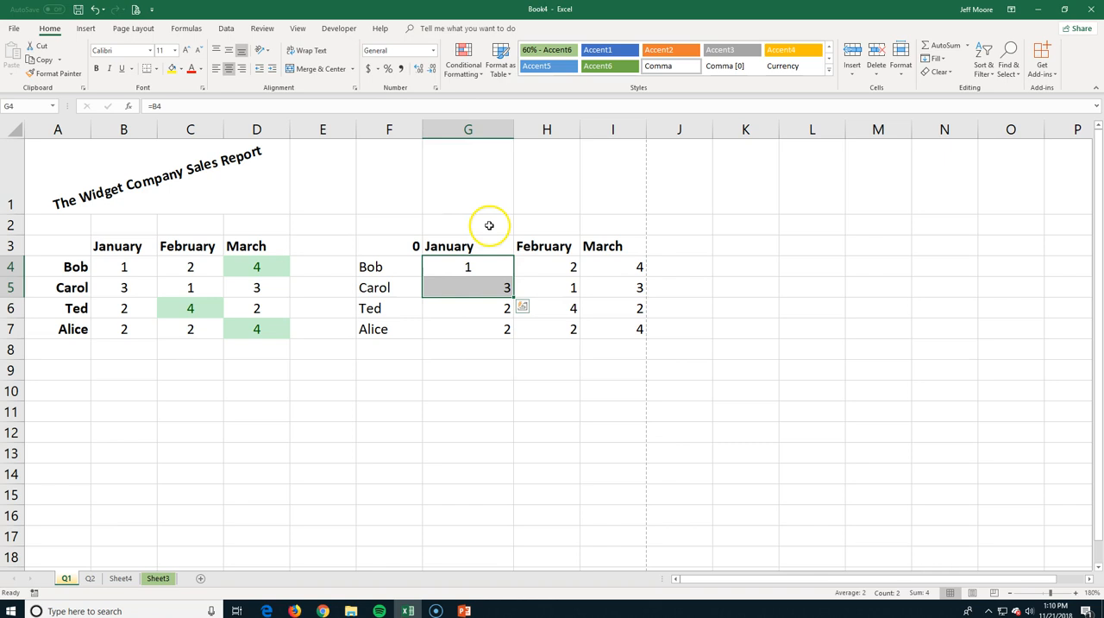
Narrow column G slightly and right-align the value in cell G4.
{"action": "left_click_drag", "start_coordinate": [511, 130], "coordinate": [493, 130]}
{"action": "left_click", "coordinate": [457, 267]}
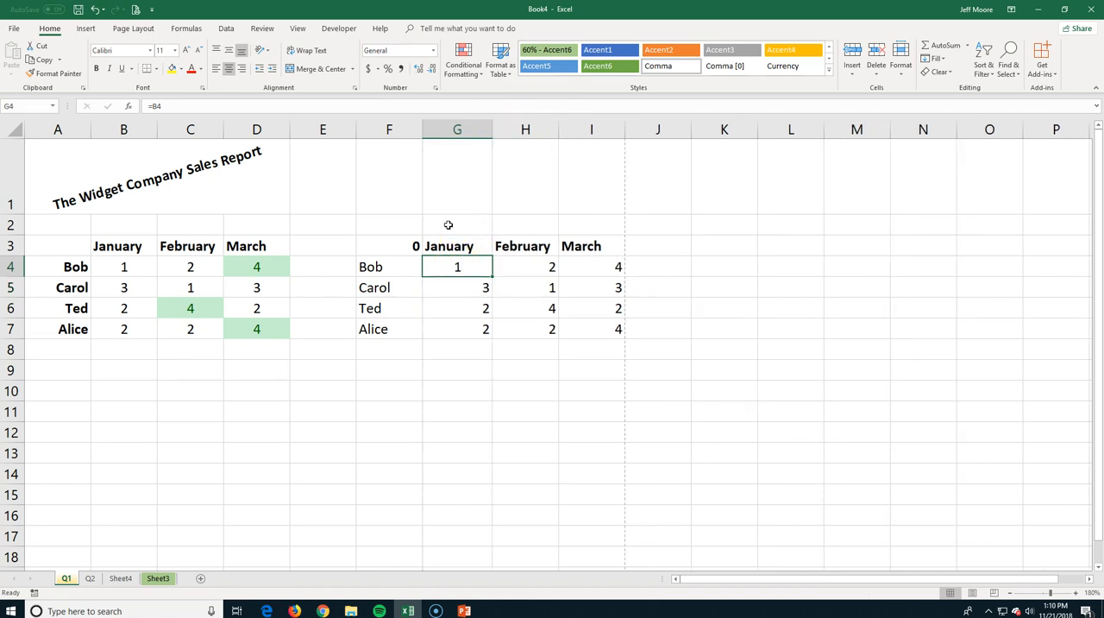
{"action": "left_click", "coordinate": [242, 69]}
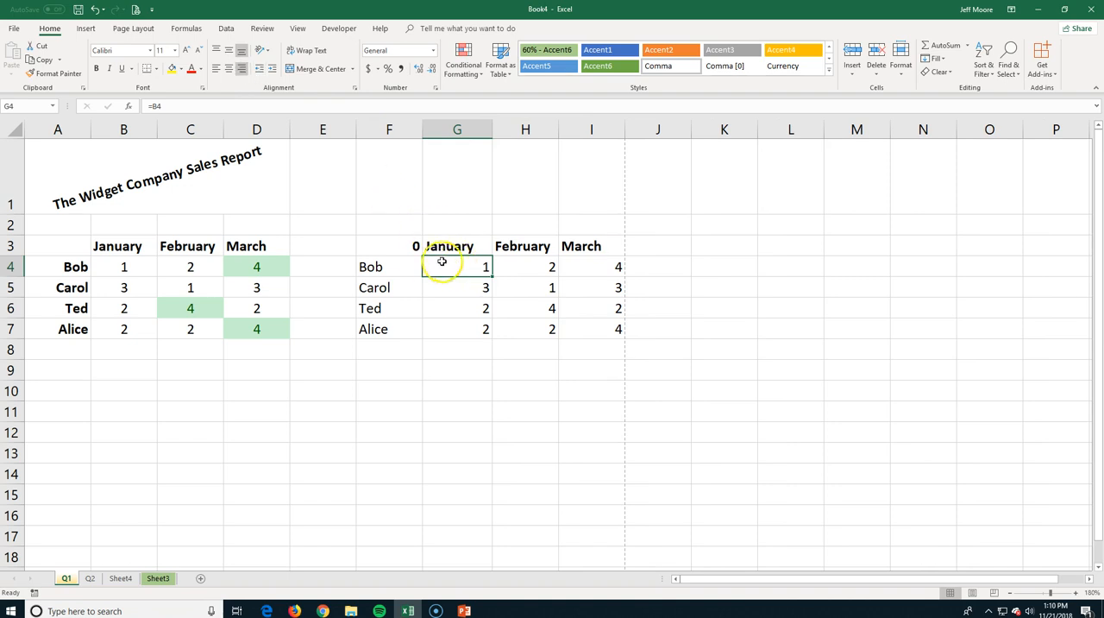
Change the source figure in cell B4 to 5 and check the link formulas in cells G4, G5 and H4.
{"action": "left_click", "coordinate": [122, 267]}
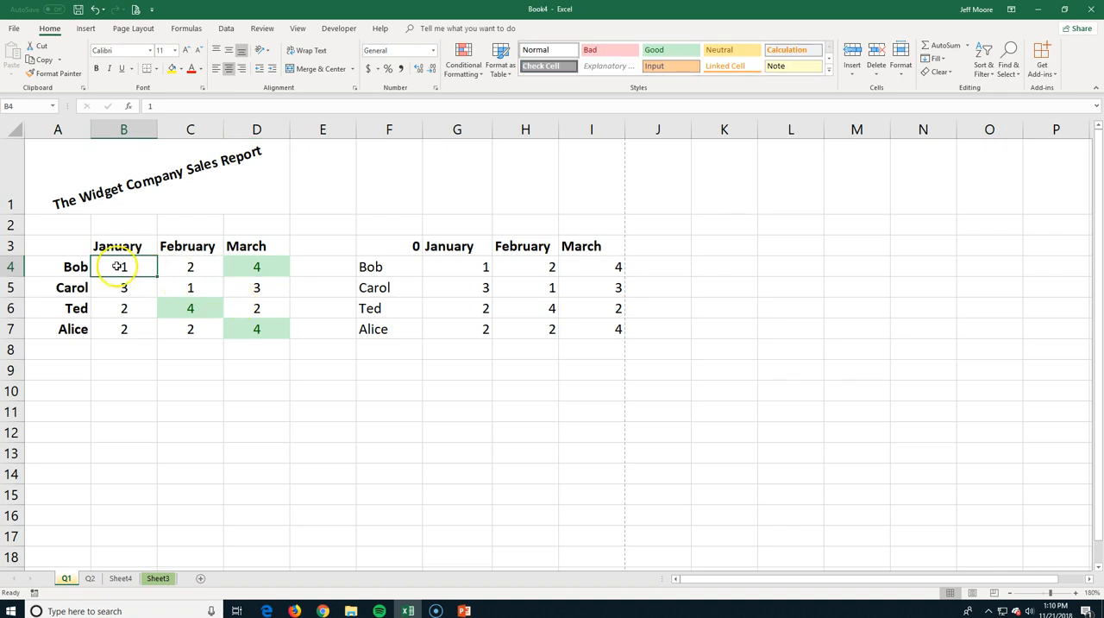
{"action": "type", "text": "5"}
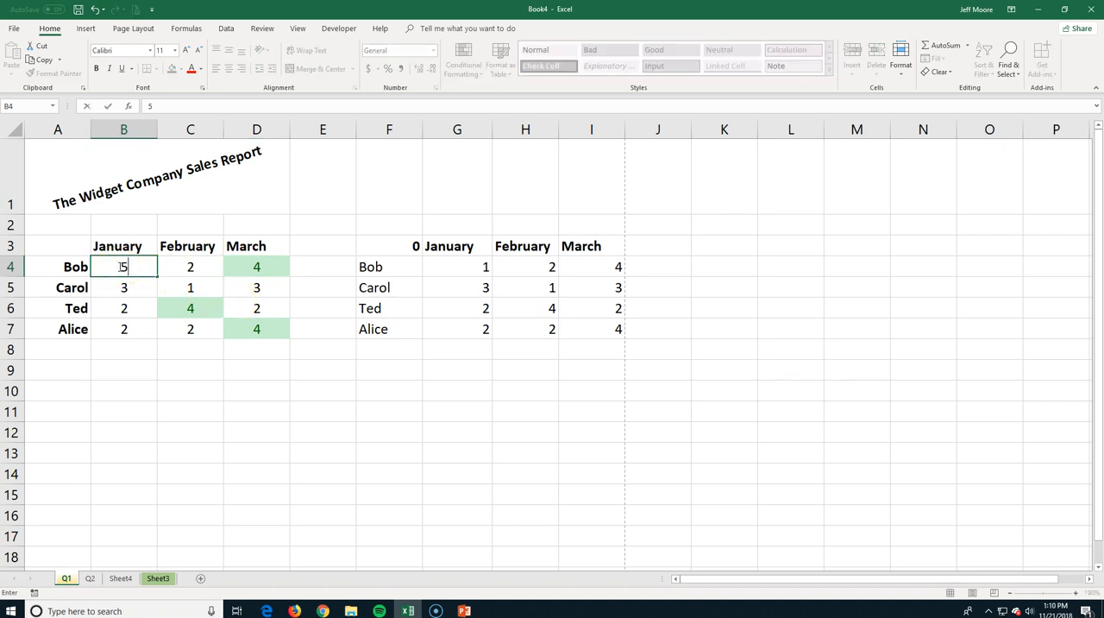
{"action": "key", "text": "Return"}
{"action": "left_click", "coordinate": [461, 267]}
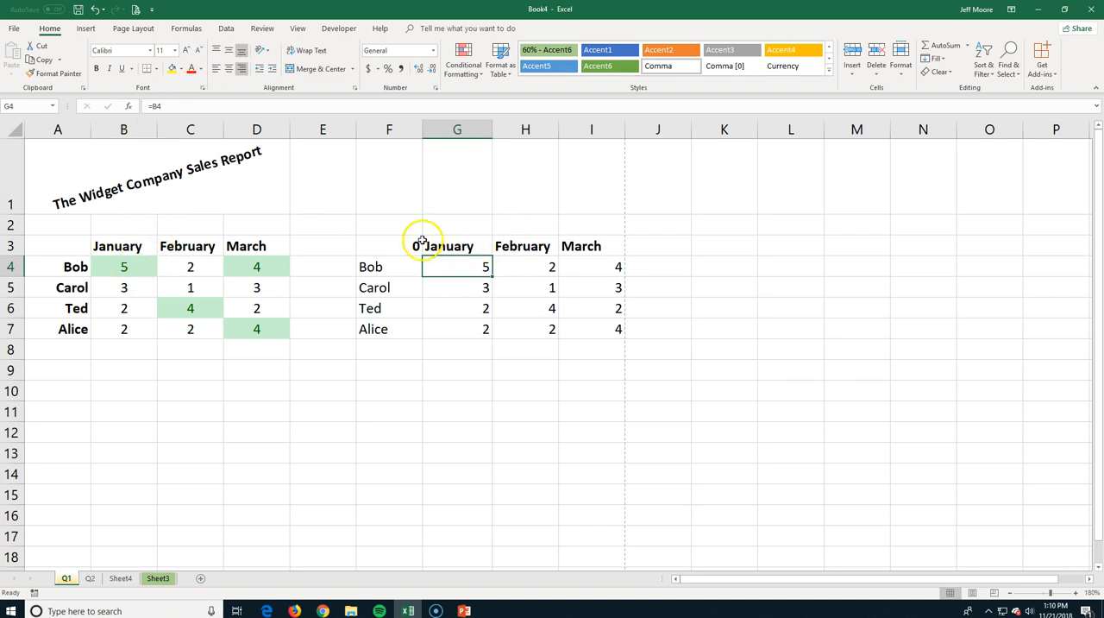
{"action": "left_click", "coordinate": [168, 106]}
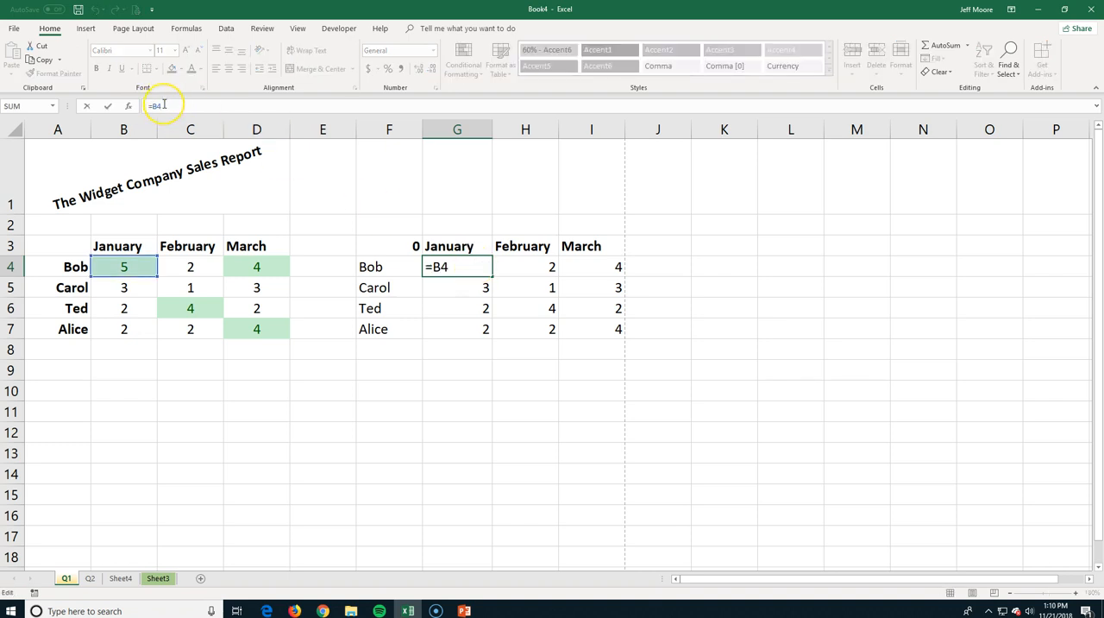
{"action": "key", "text": "ctrl+Return"}
{"action": "left_click", "coordinate": [432, 284]}
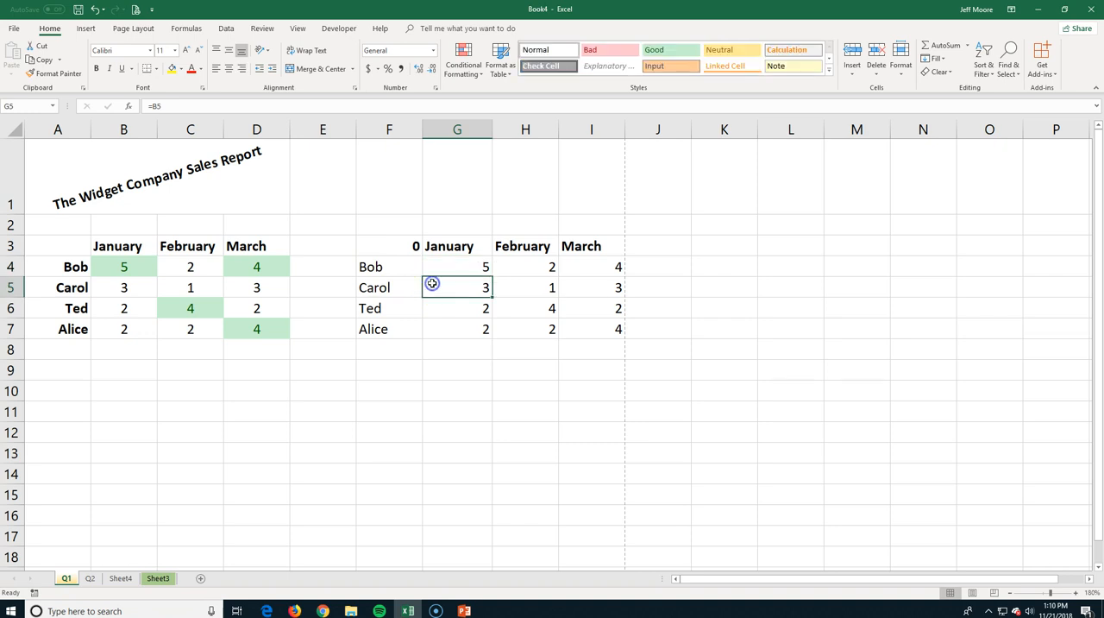
{"action": "left_click", "coordinate": [509, 267]}
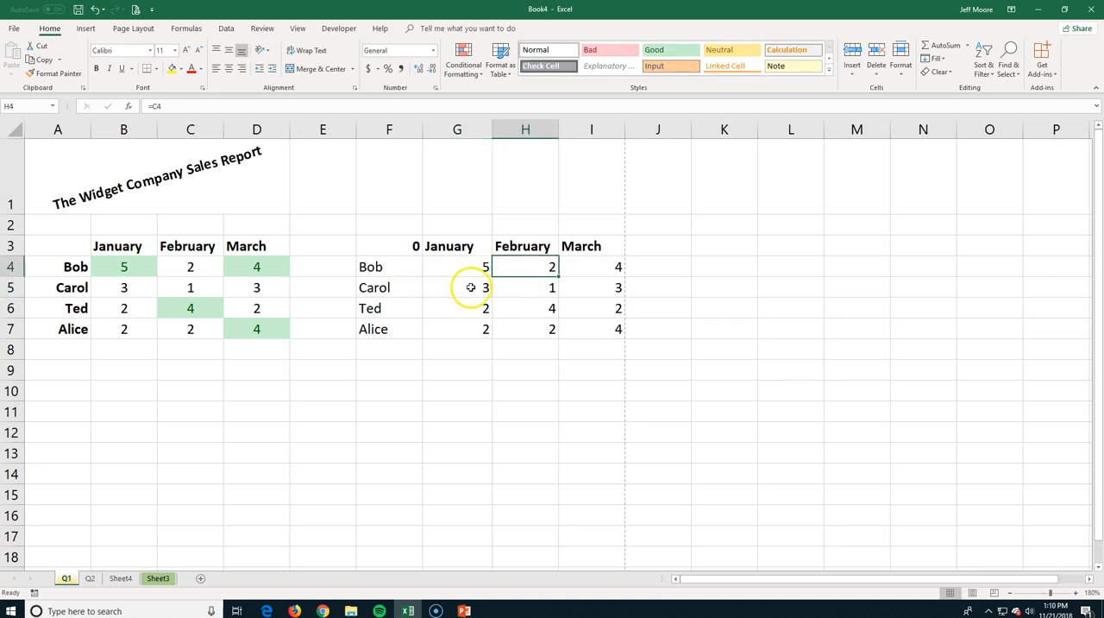
Move the linked table from F3:I7 down to F9:I13.
{"action": "left_click_drag", "start_coordinate": [387, 248], "coordinate": [586, 328]}
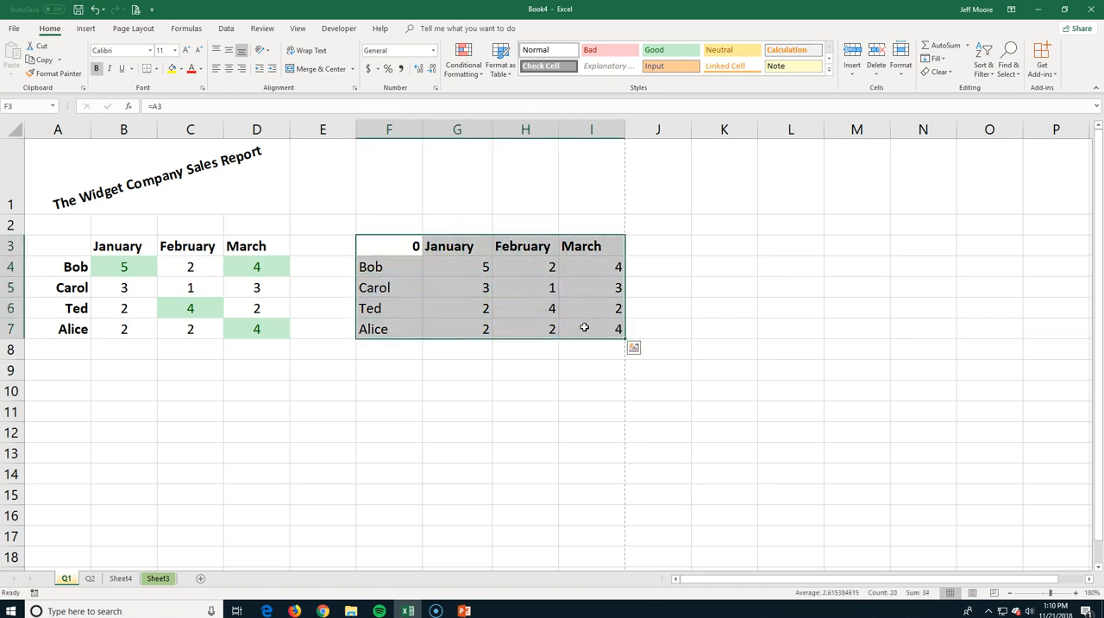
{"action": "left_click_drag", "start_coordinate": [582, 337], "coordinate": [585, 452]}
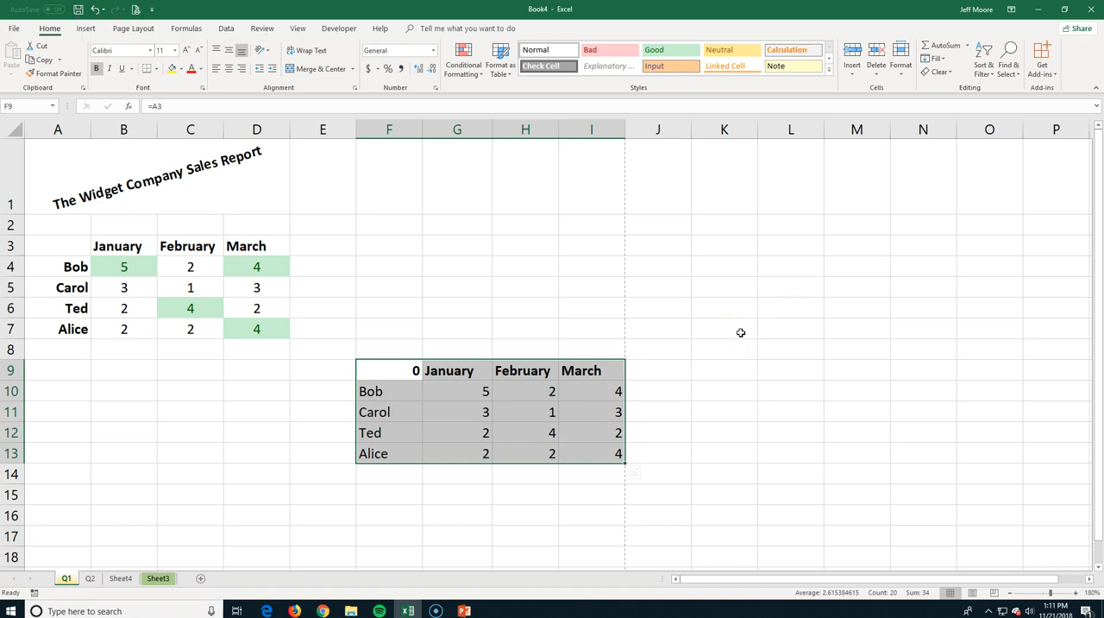
{"action": "left_click", "coordinate": [420, 288]}
Delete the linked table cells F9:I13, shifting the remaining cells left.
{"action": "left_click_drag", "start_coordinate": [385, 368], "coordinate": [594, 451]}
{"action": "right_click", "coordinate": [585, 436]}
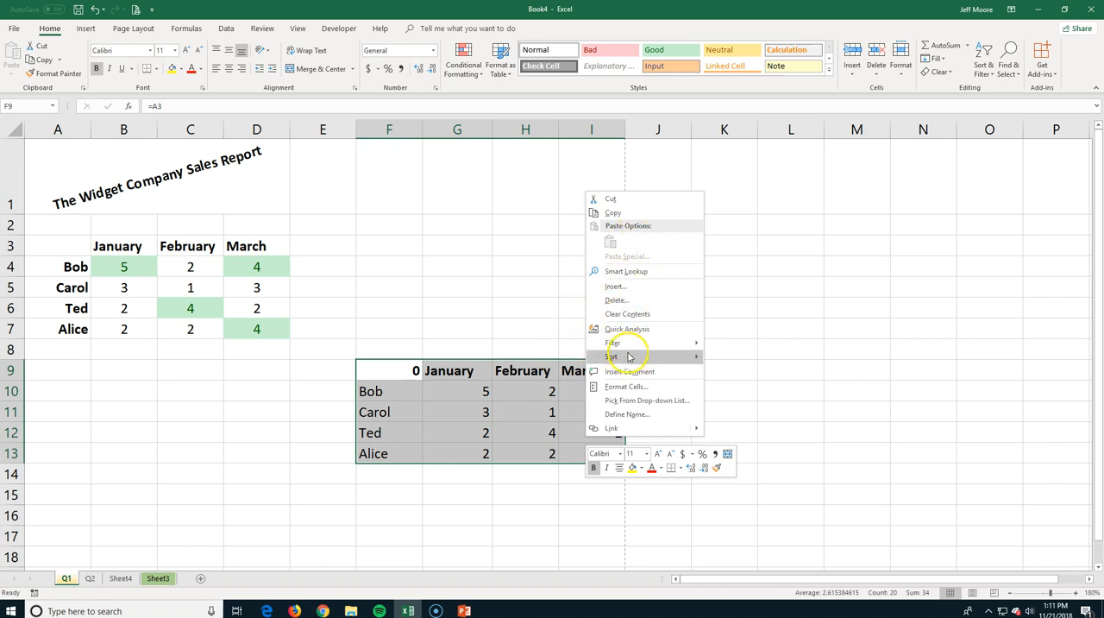
{"action": "left_click", "coordinate": [618, 299]}
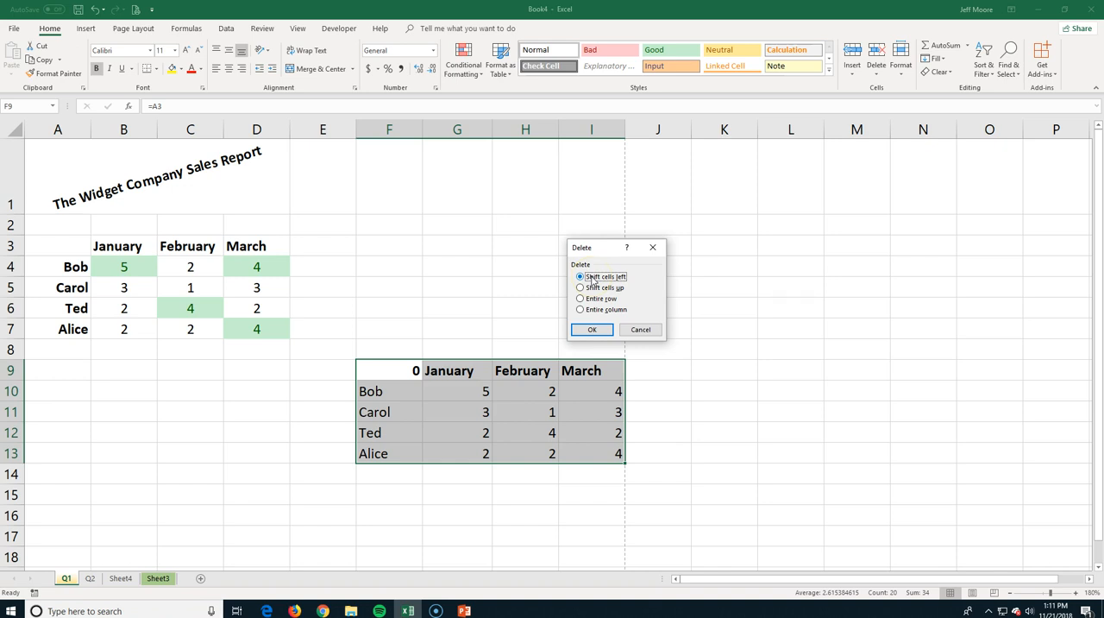
{"action": "left_click", "coordinate": [593, 331]}
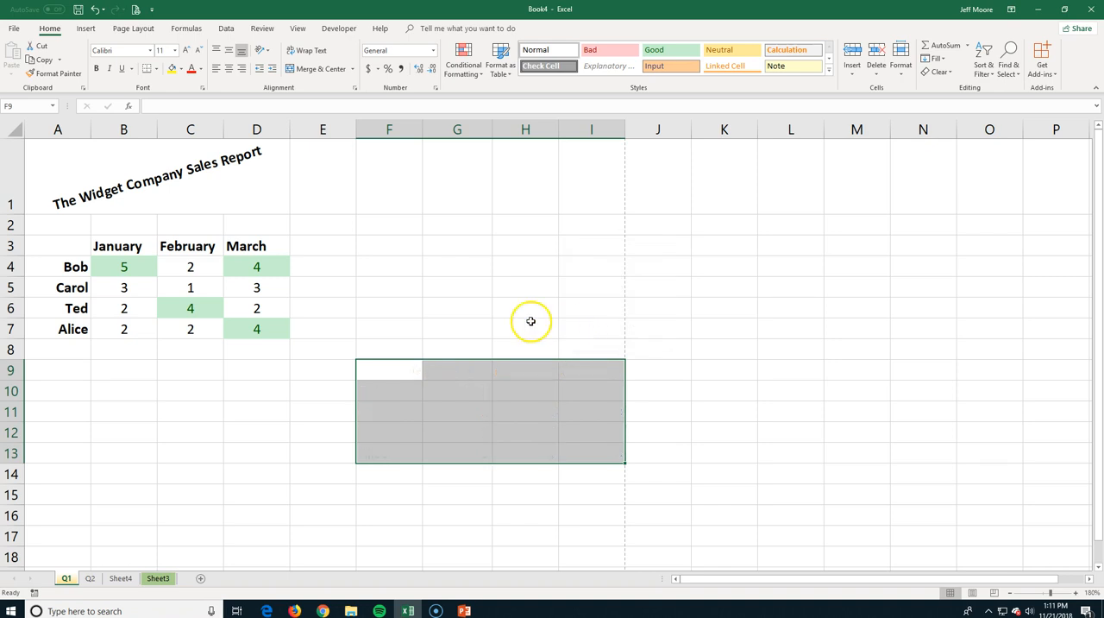
Insert a blank row above row 6 and remove it, and try deleting the original row 6, undoing that deletion.
{"action": "left_click", "coordinate": [11, 308]}
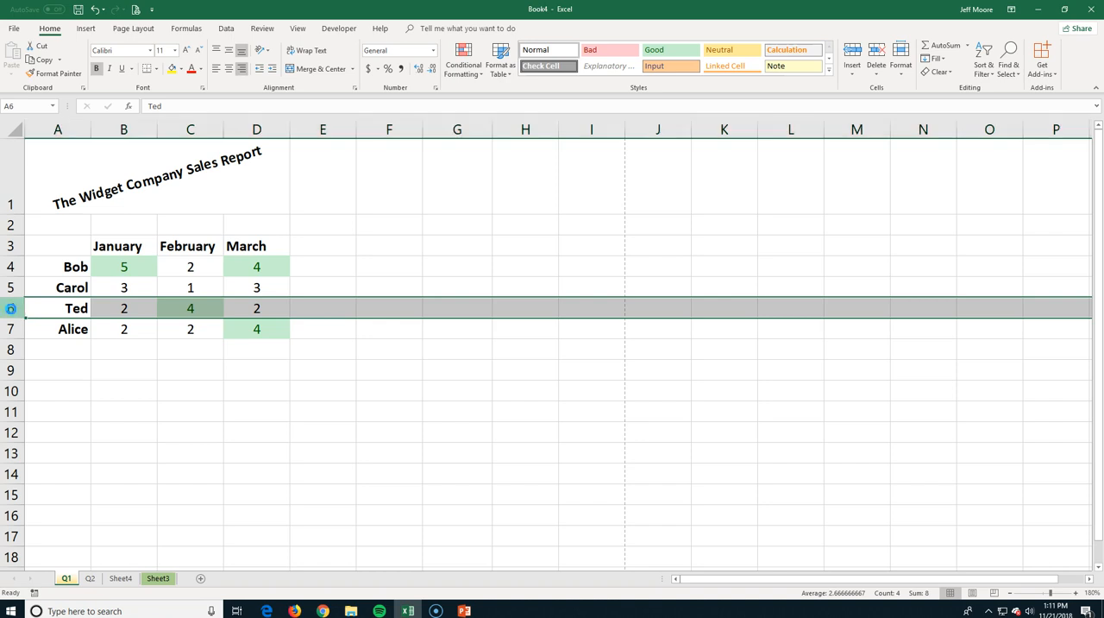
{"action": "key", "text": "ctrl+shift+plus"}
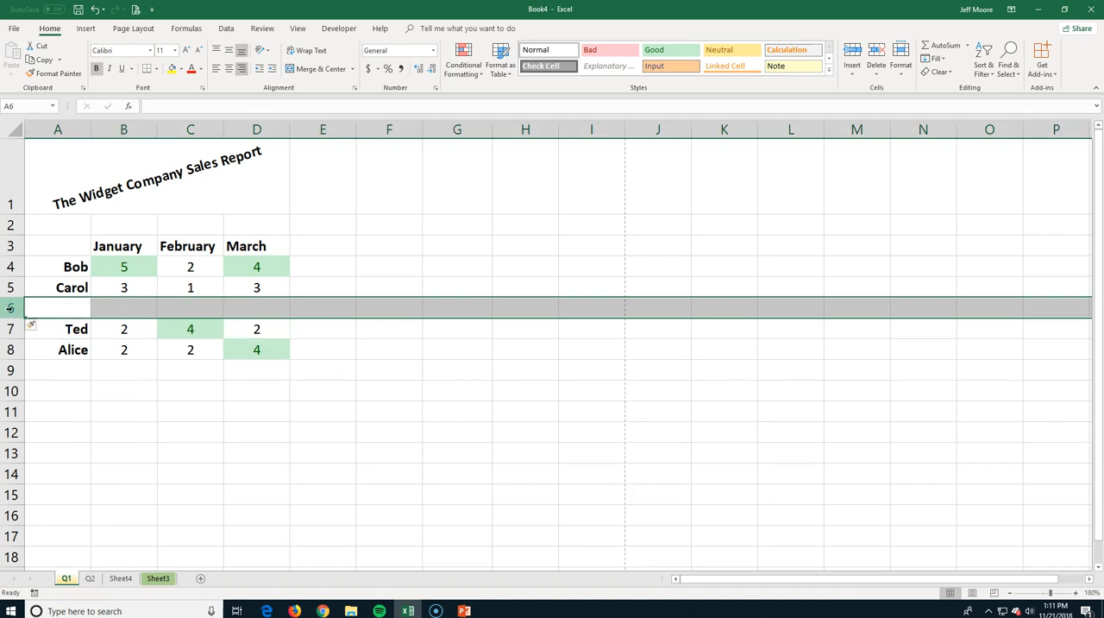
{"action": "key", "text": "ctrl+minus"}
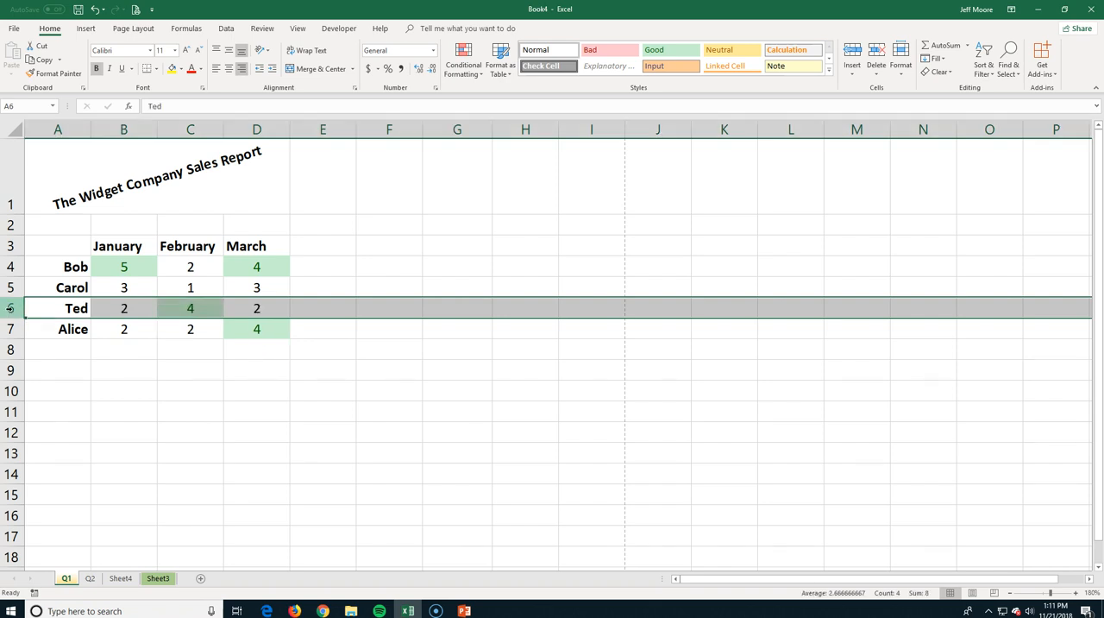
{"action": "key", "text": "ctrl+minus"}
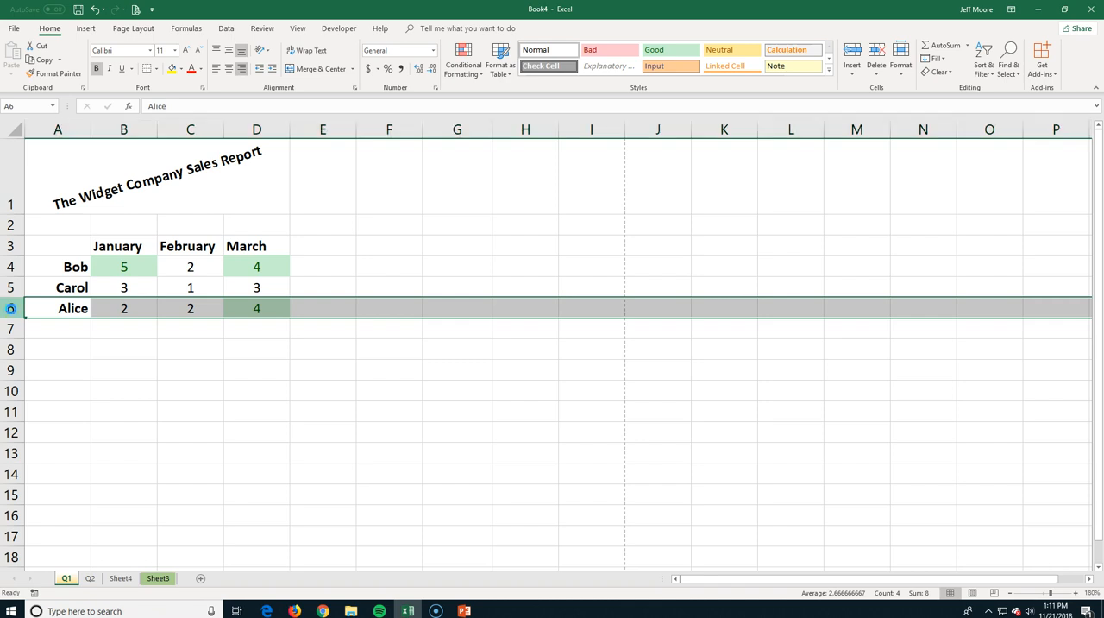
{"action": "key", "text": "ctrl+z"}
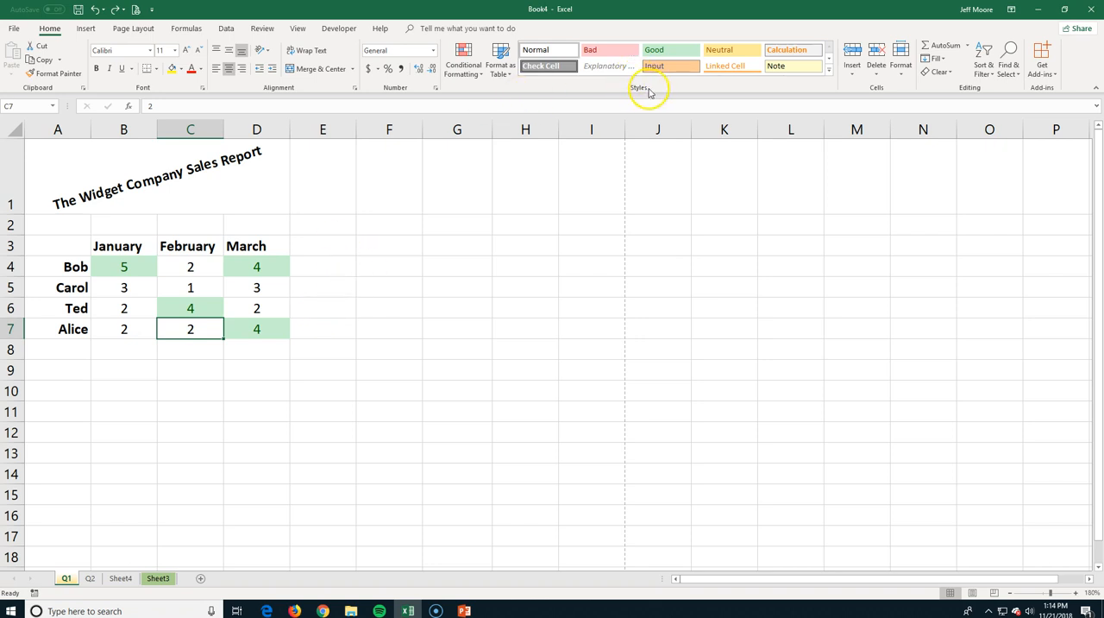
Apply the Check Cell style to cell C4 and the Bad style to cell C5.
{"action": "left_click", "coordinate": [191, 267]}
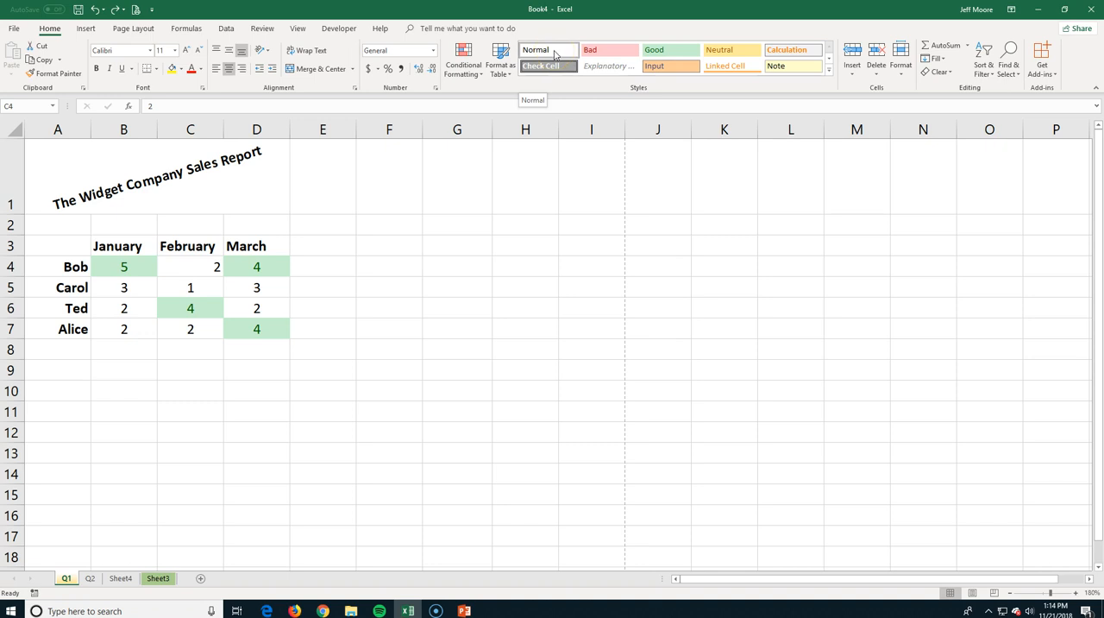
{"action": "left_click", "coordinate": [546, 69]}
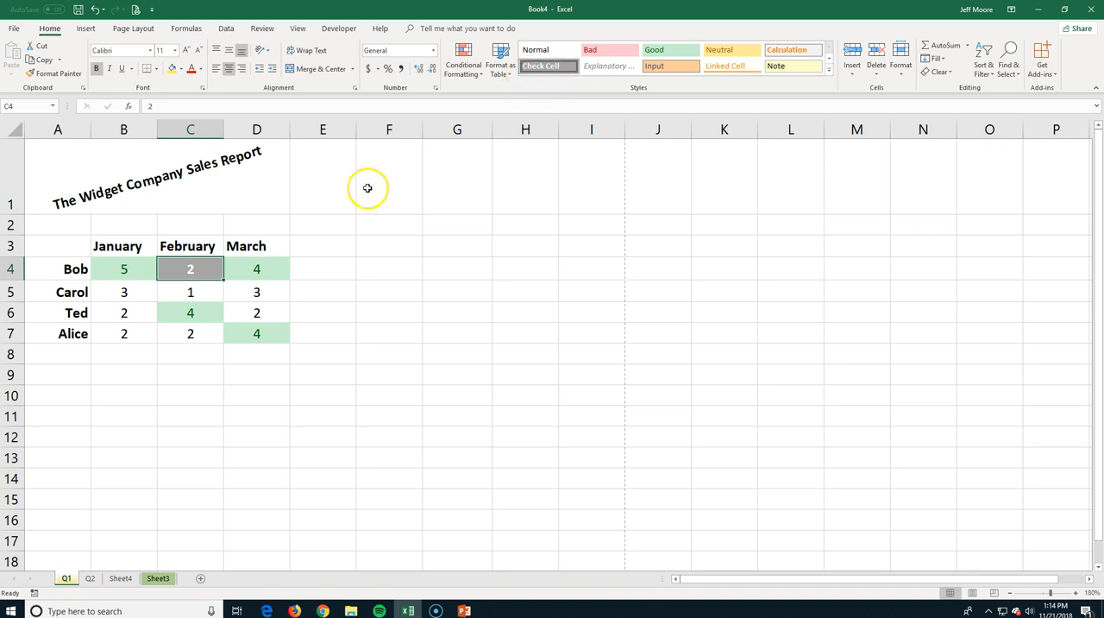
{"action": "left_click", "coordinate": [193, 293]}
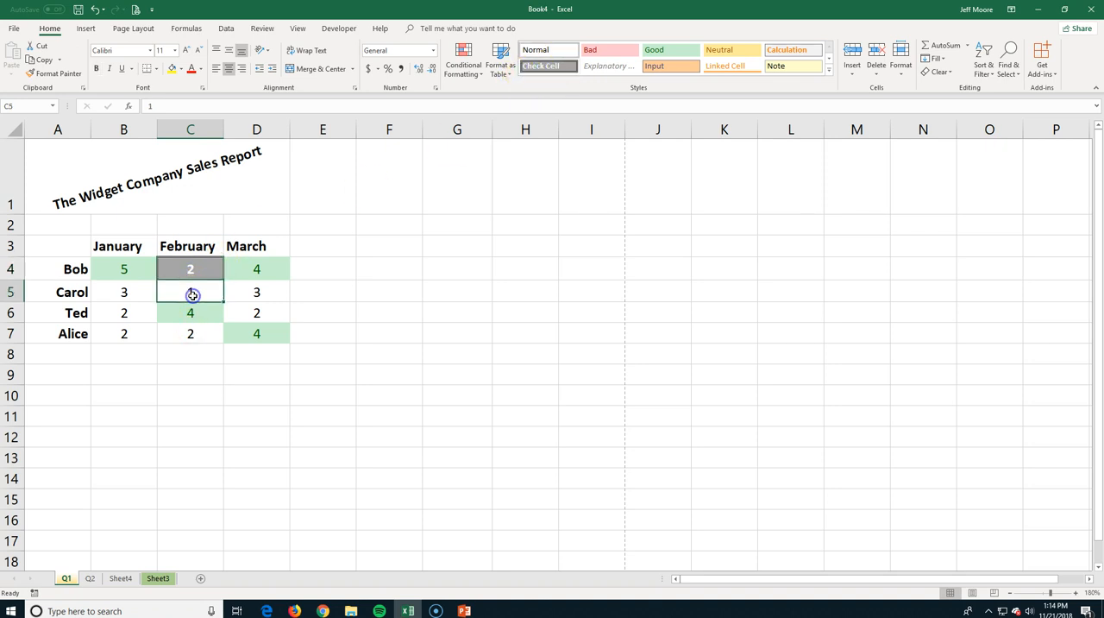
{"action": "left_click", "coordinate": [592, 50]}
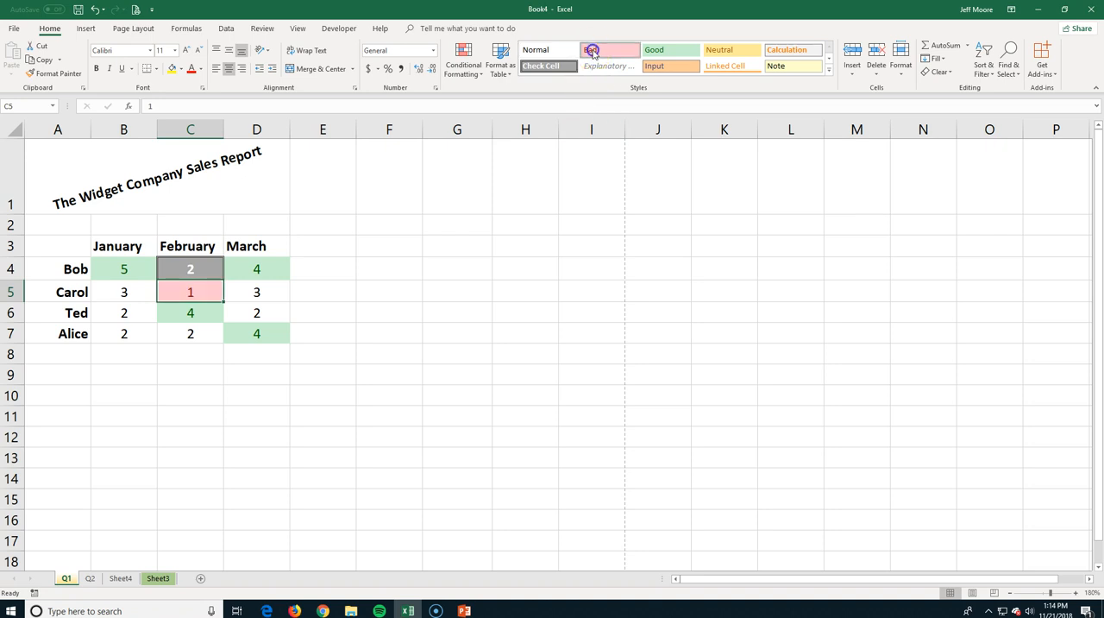
Apply the Warning Text cell style to cell B5.
{"action": "left_click", "coordinate": [830, 75]}
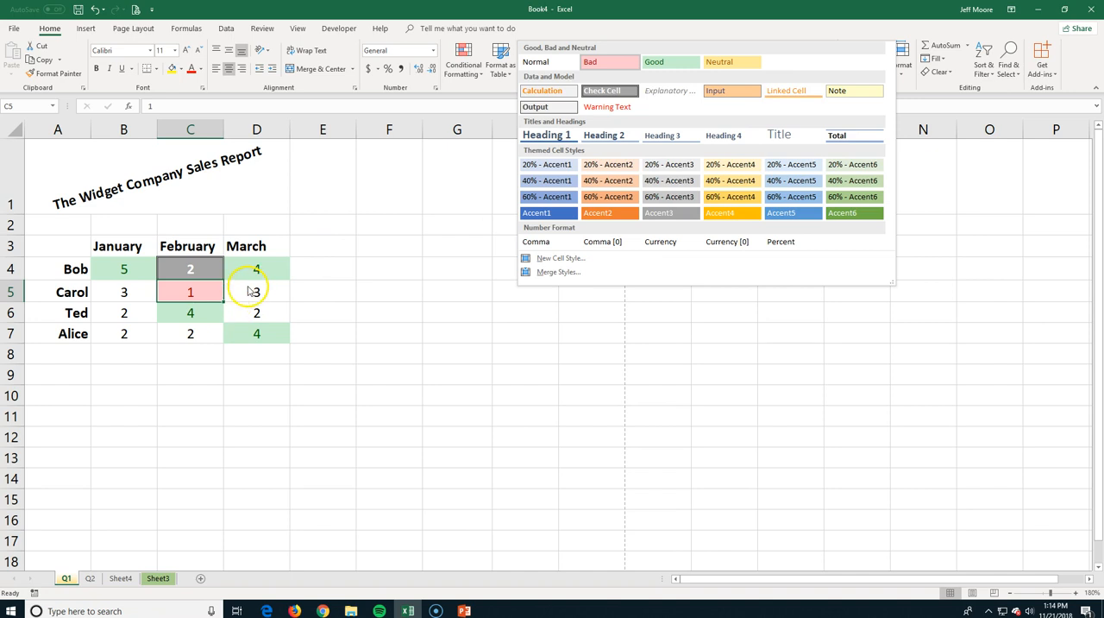
{"action": "left_click", "coordinate": [126, 265]}
{"action": "left_click", "coordinate": [124, 292]}
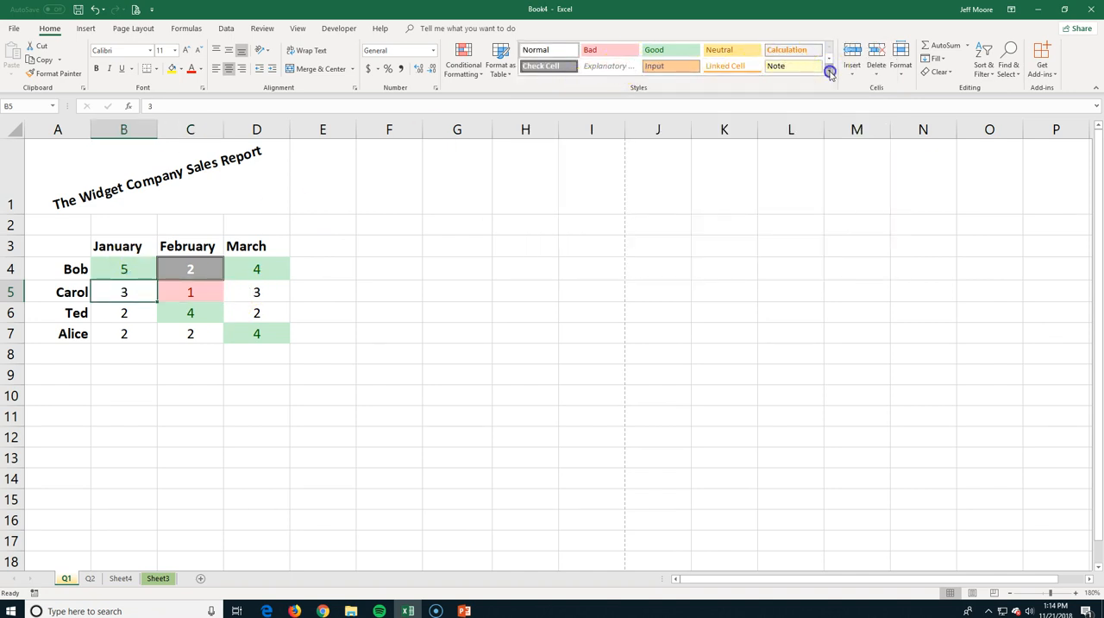
{"action": "left_click", "coordinate": [829, 74]}
{"action": "left_click", "coordinate": [623, 106]}
{"action": "left_click", "coordinate": [345, 371]}
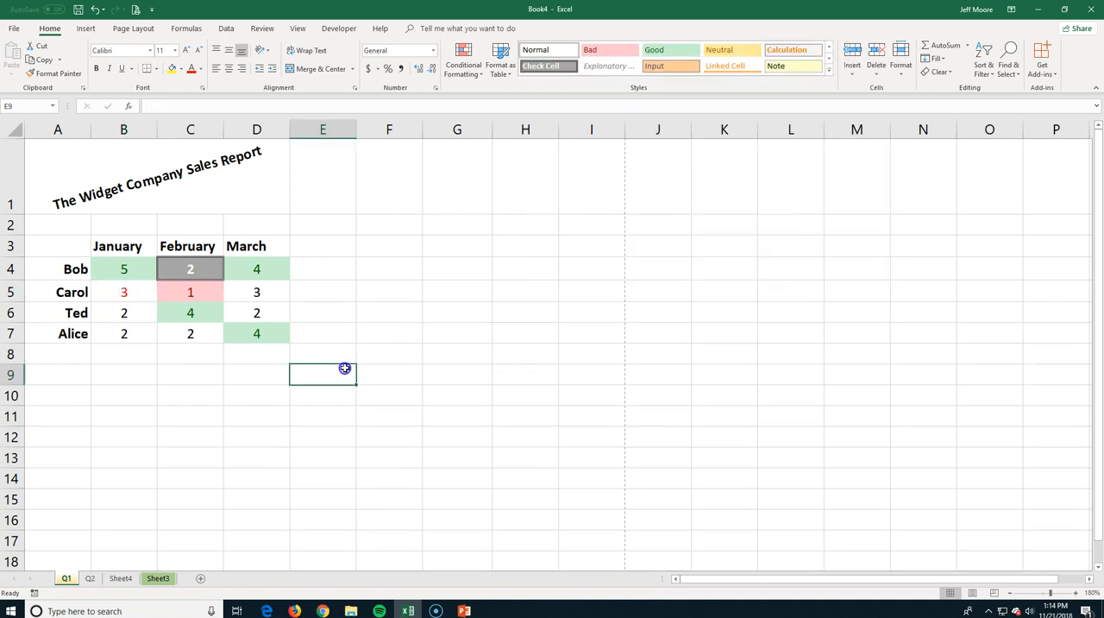
Undo the cell style changes made to cells C4, C5 and B5.
{"action": "left_click", "coordinate": [376, 367]}
{"action": "key", "text": "ctrl+z"}
{"action": "key", "text": "ctrl+z"}
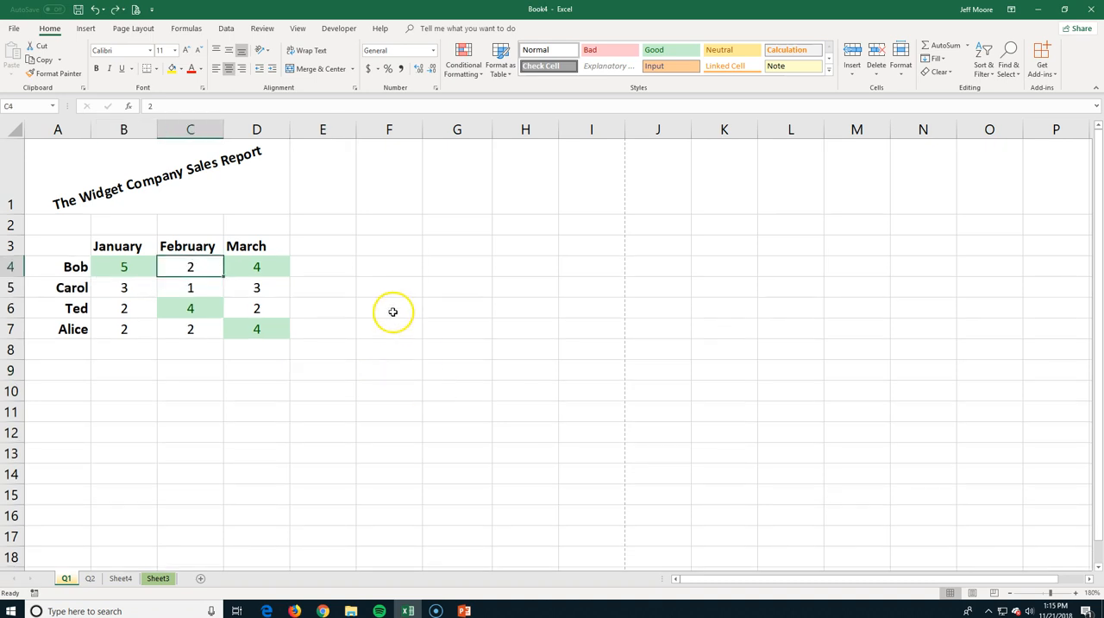
Format the range A3:D7 as a table with headers, using Blue, Table Style Medium 2.
{"action": "left_click", "coordinate": [502, 68]}
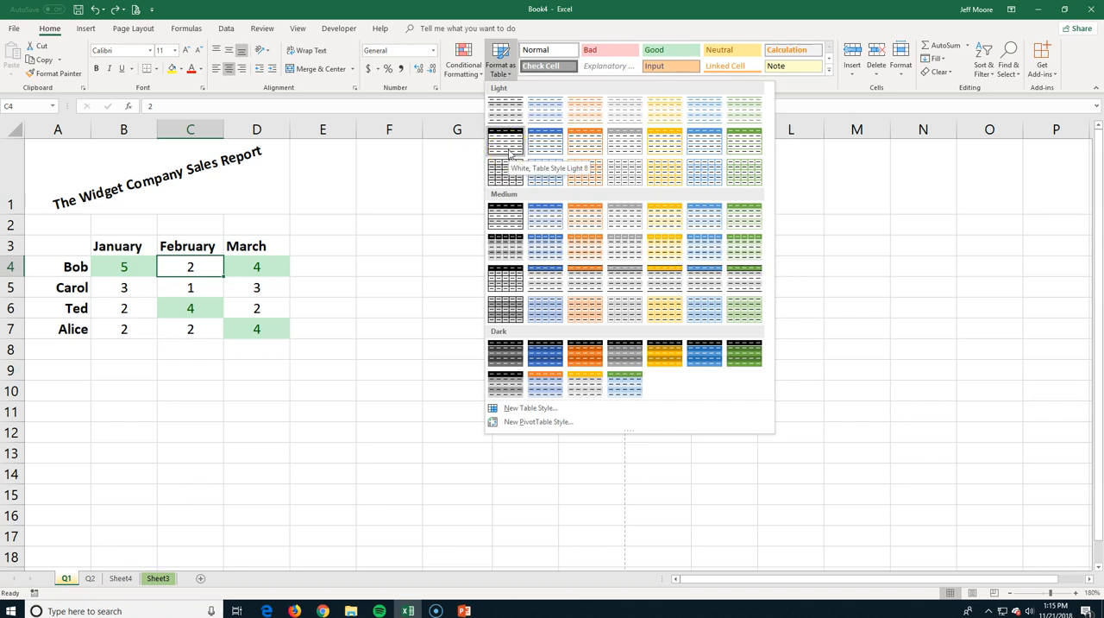
{"action": "left_click", "coordinate": [263, 247]}
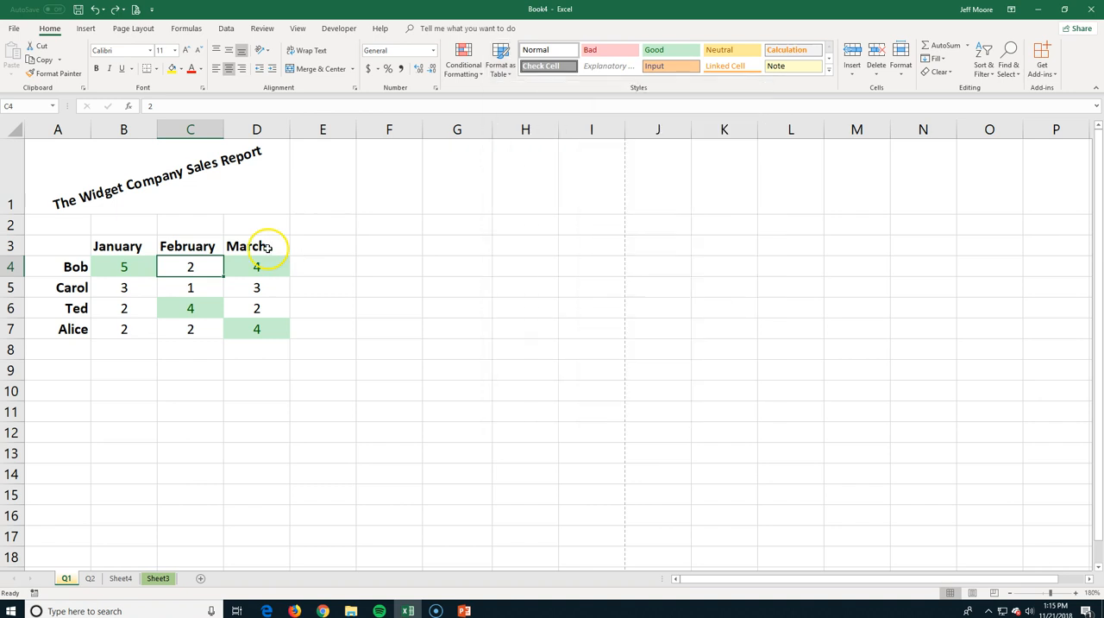
{"action": "left_click_drag", "start_coordinate": [35, 245], "coordinate": [267, 324]}
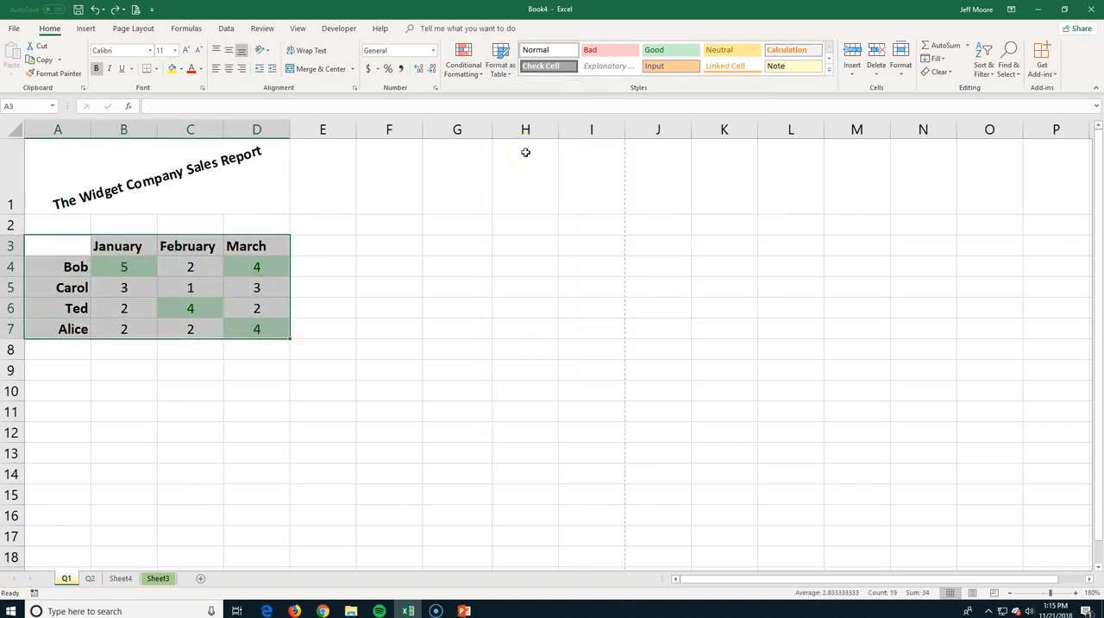
{"action": "left_click", "coordinate": [502, 64]}
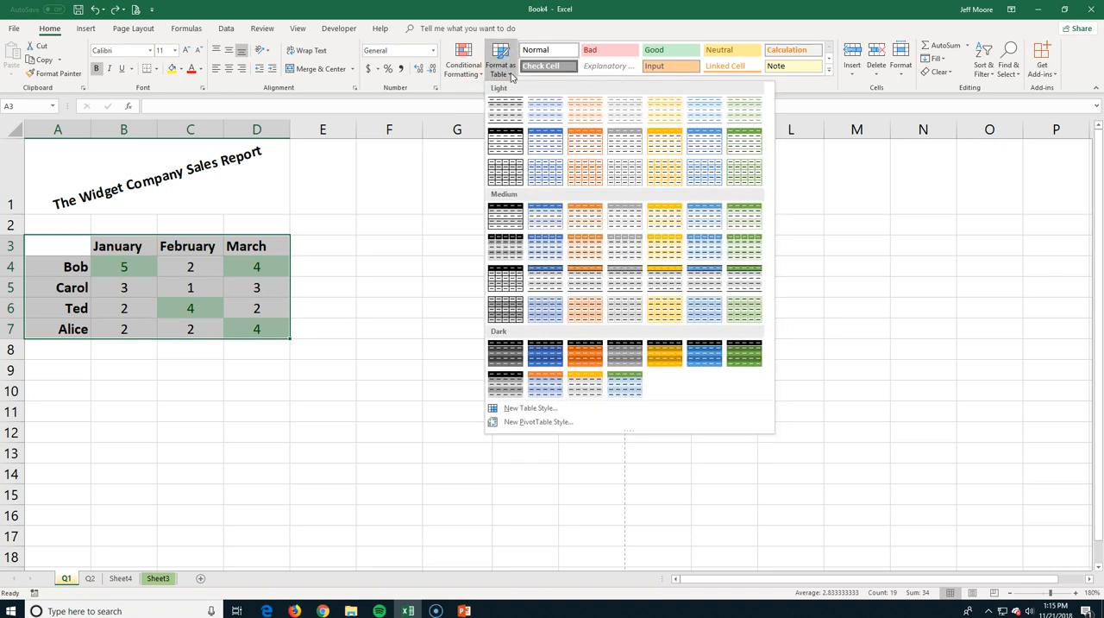
{"action": "left_click", "coordinate": [506, 173]}
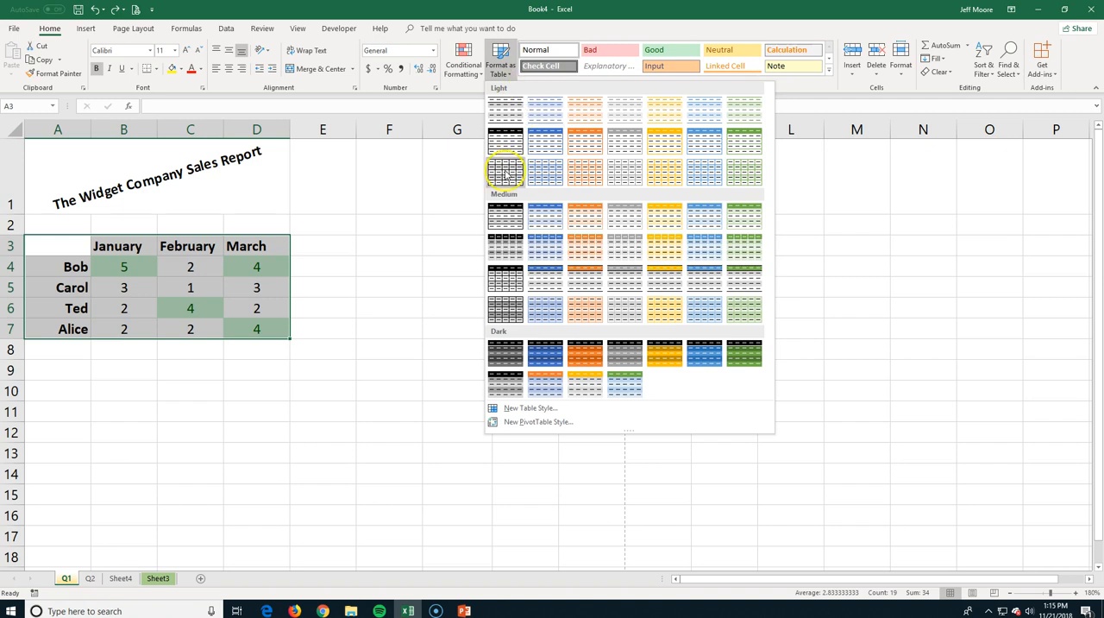
{"action": "left_click", "coordinate": [547, 219]}
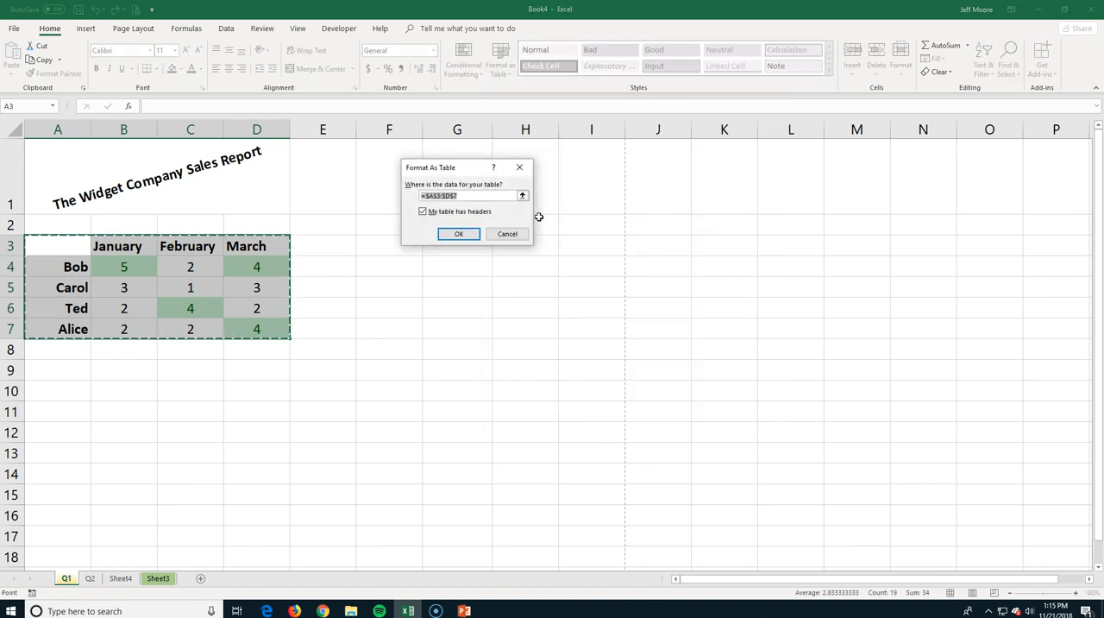
{"action": "left_click", "coordinate": [440, 196]}
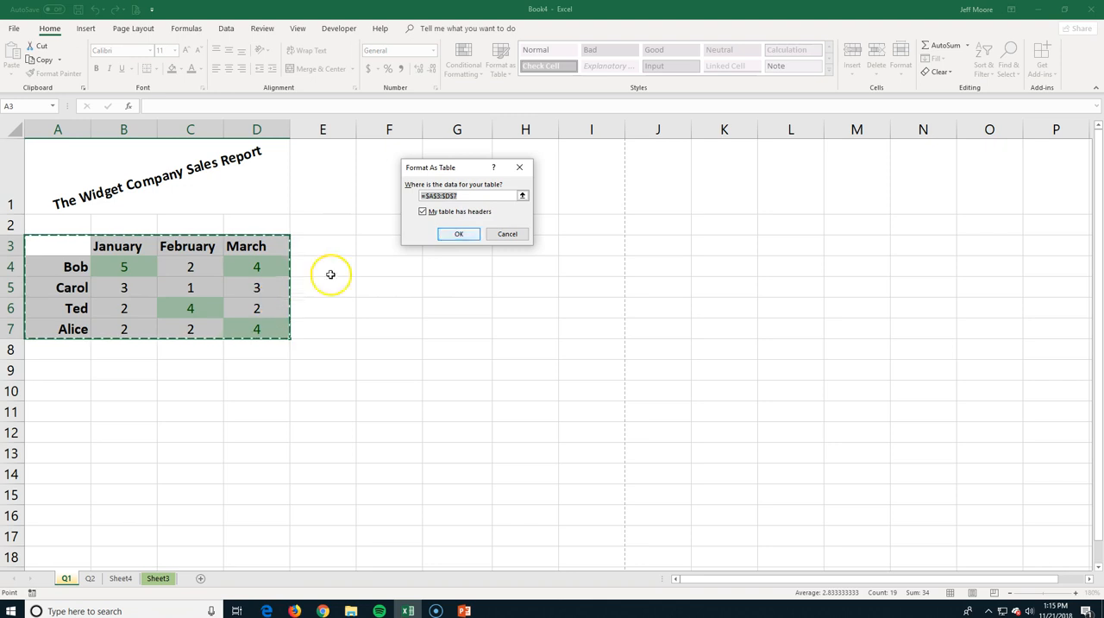
{"action": "left_click", "coordinate": [456, 238]}
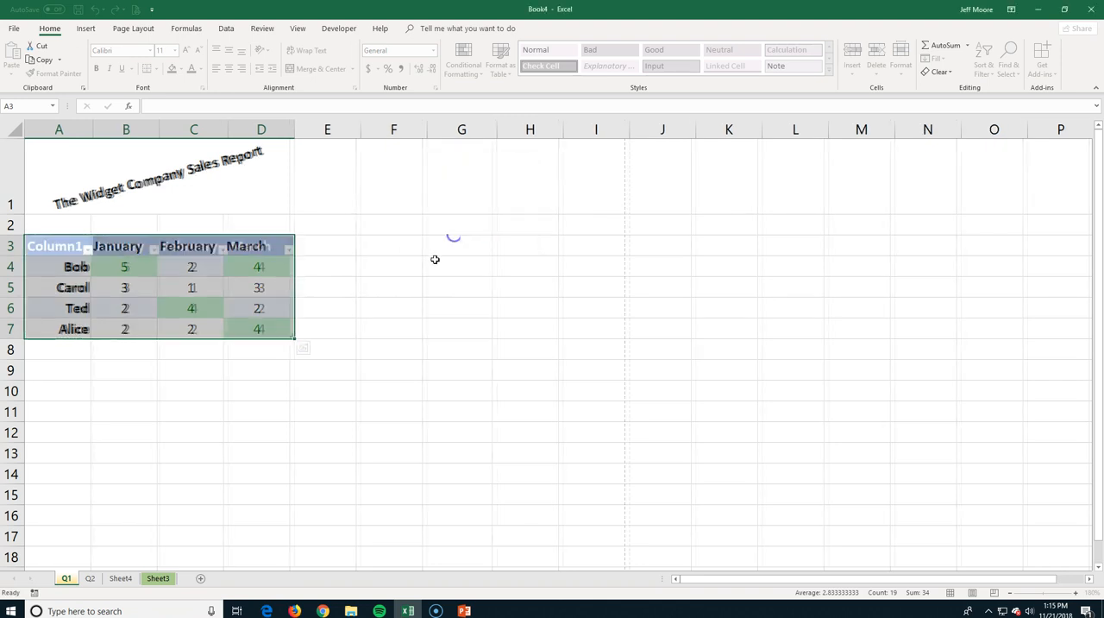
{"action": "left_click", "coordinate": [413, 294]}
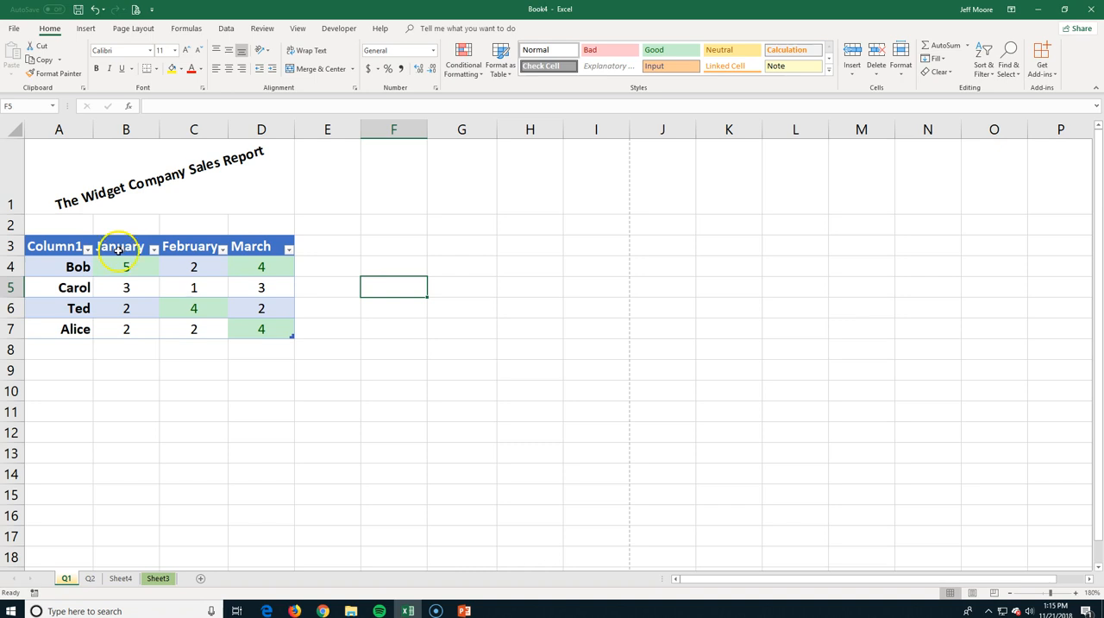
Sort the sales table by the January column from smallest to largest.
{"action": "left_click", "coordinate": [154, 251]}
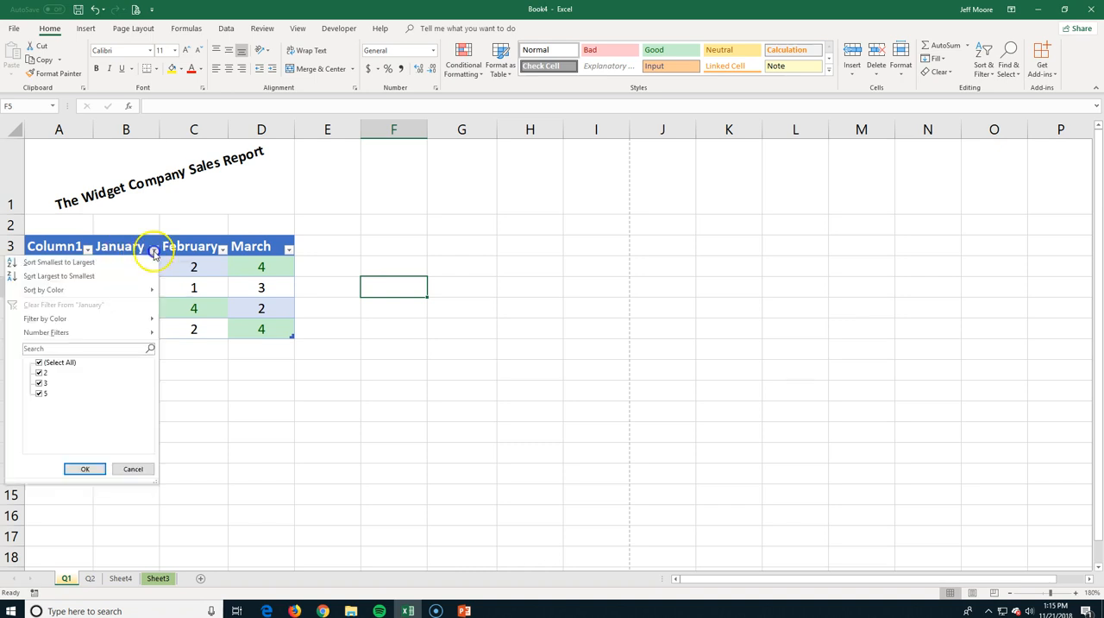
{"action": "left_click", "coordinate": [89, 266]}
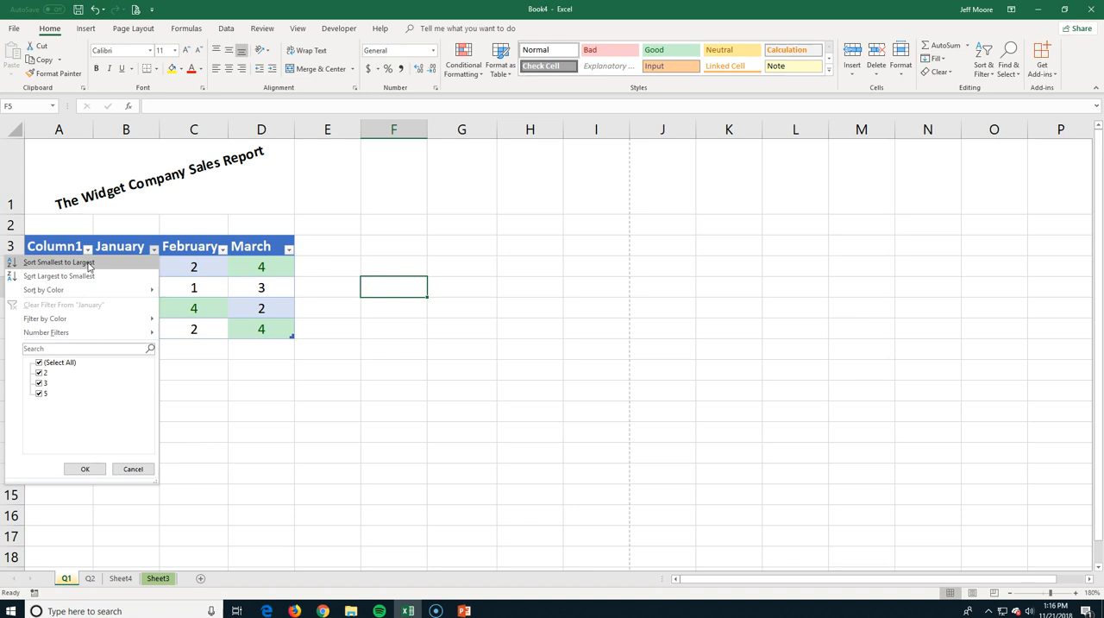
{"action": "left_click", "coordinate": [88, 266]}
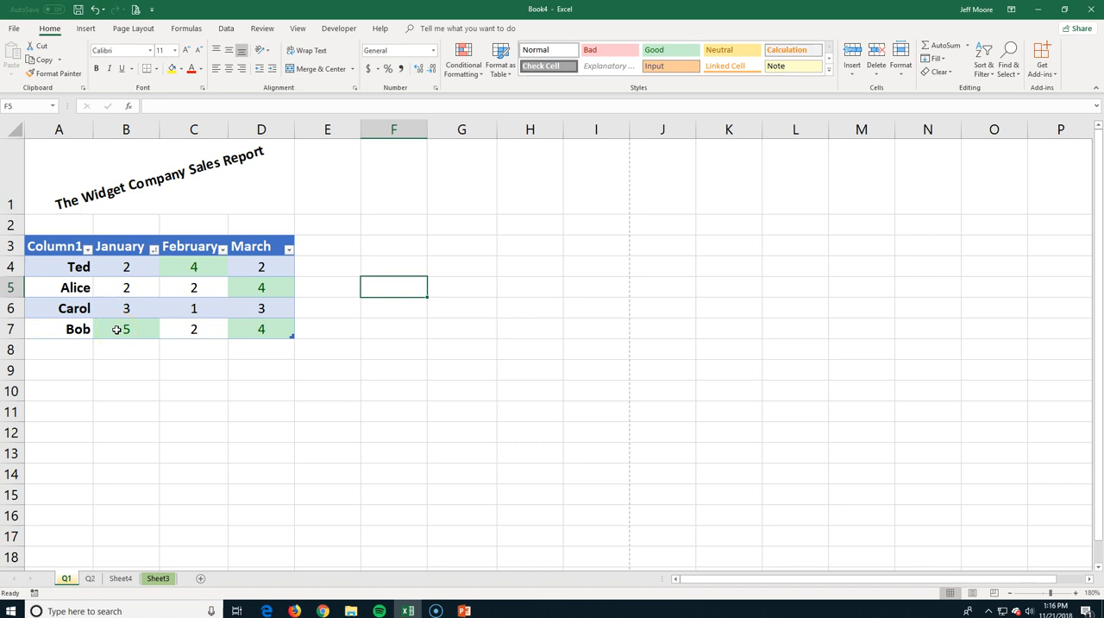
Change the sales table A3:D7 to a light blue banded style from the Medium group.
{"action": "left_click_drag", "start_coordinate": [63, 247], "coordinate": [263, 324]}
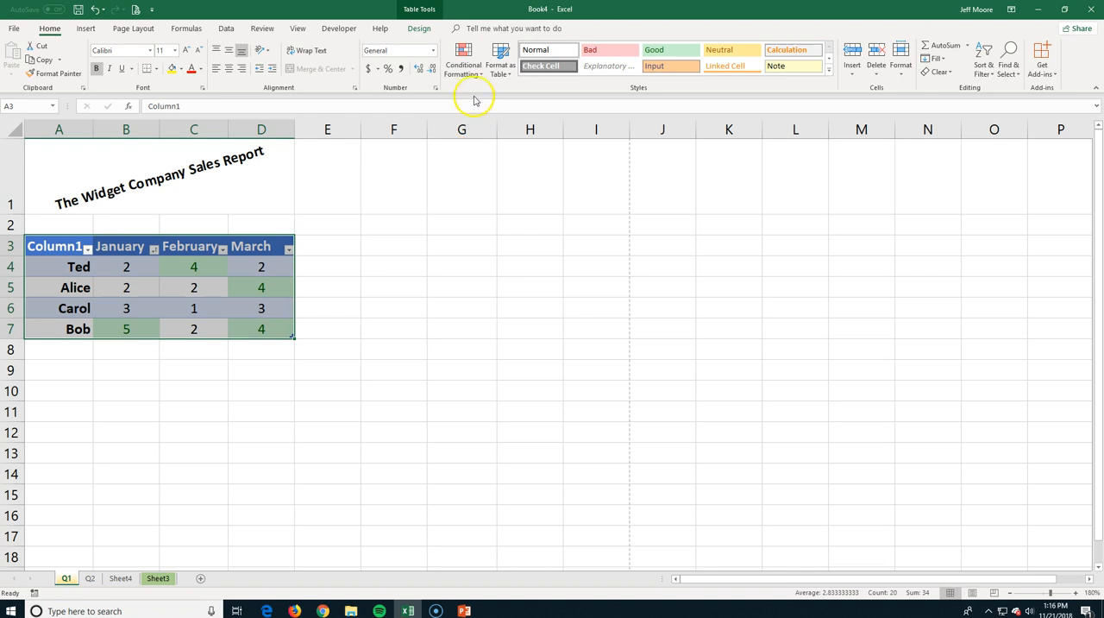
{"action": "left_click", "coordinate": [500, 62]}
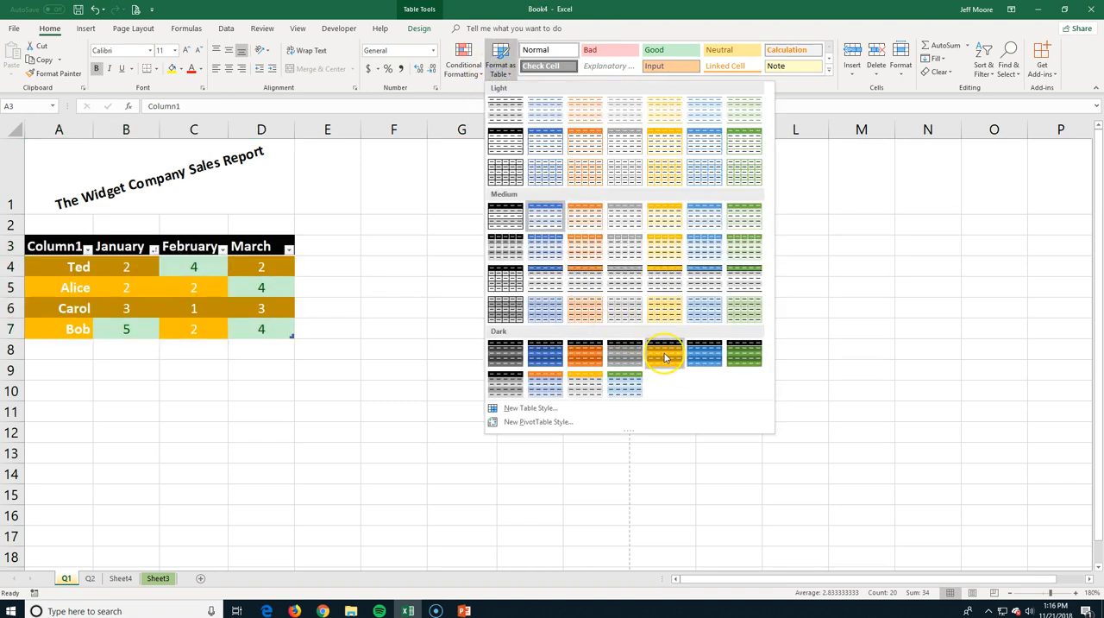
{"action": "left_click", "coordinate": [711, 306]}
{"action": "left_click", "coordinate": [440, 273]}
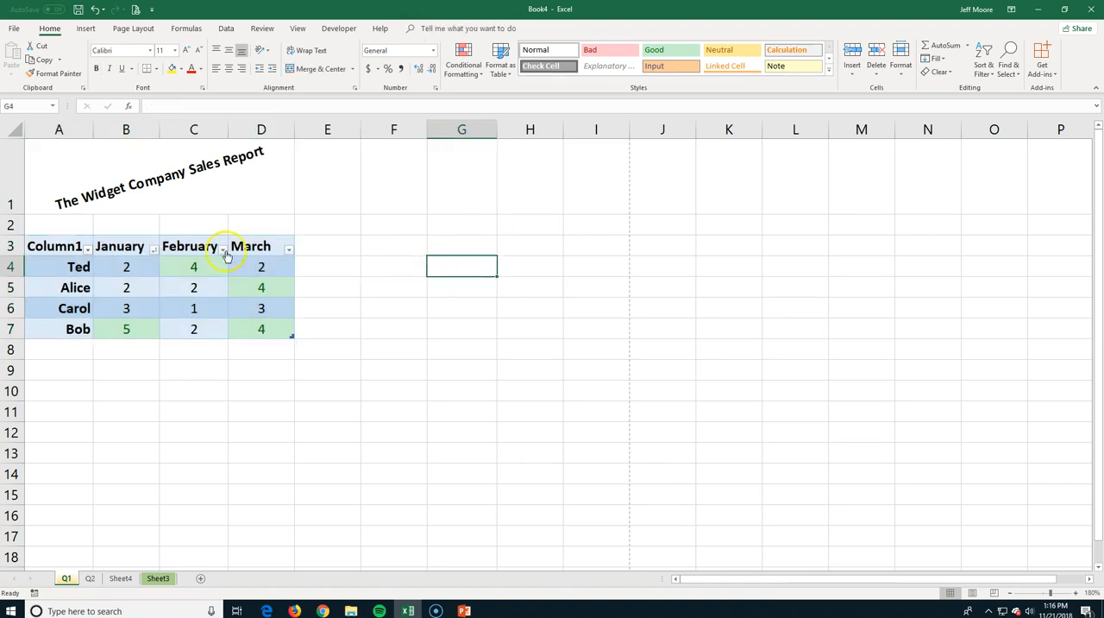
Apply Orange, Table Style Medium 17 to the sales table and turn on First Column formatting.
{"action": "left_click_drag", "start_coordinate": [64, 246], "coordinate": [256, 316]}
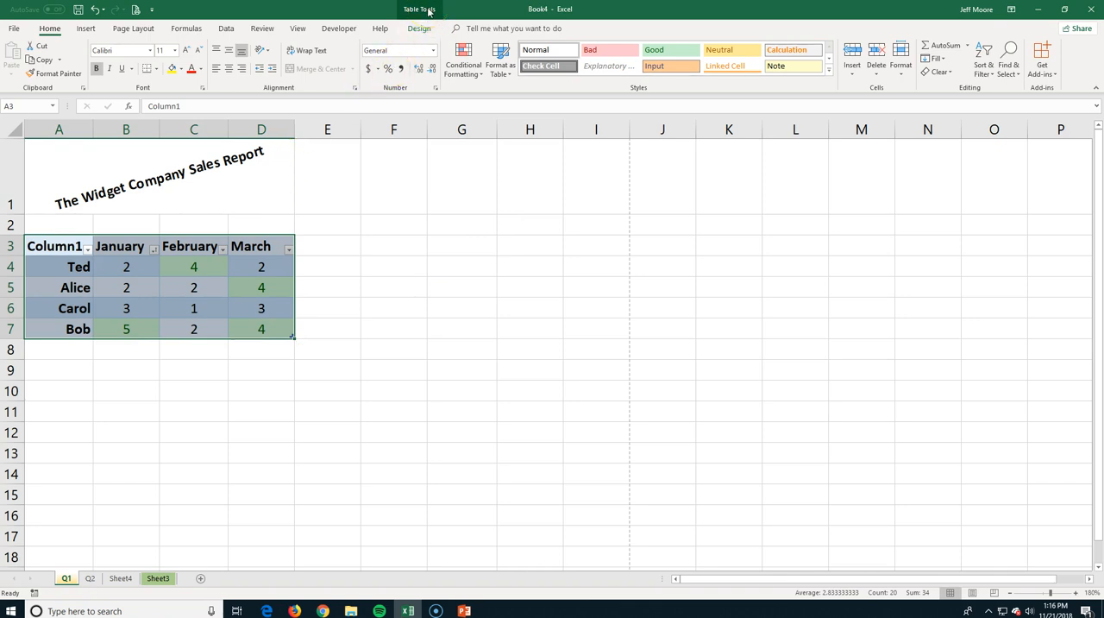
{"action": "left_click", "coordinate": [421, 11]}
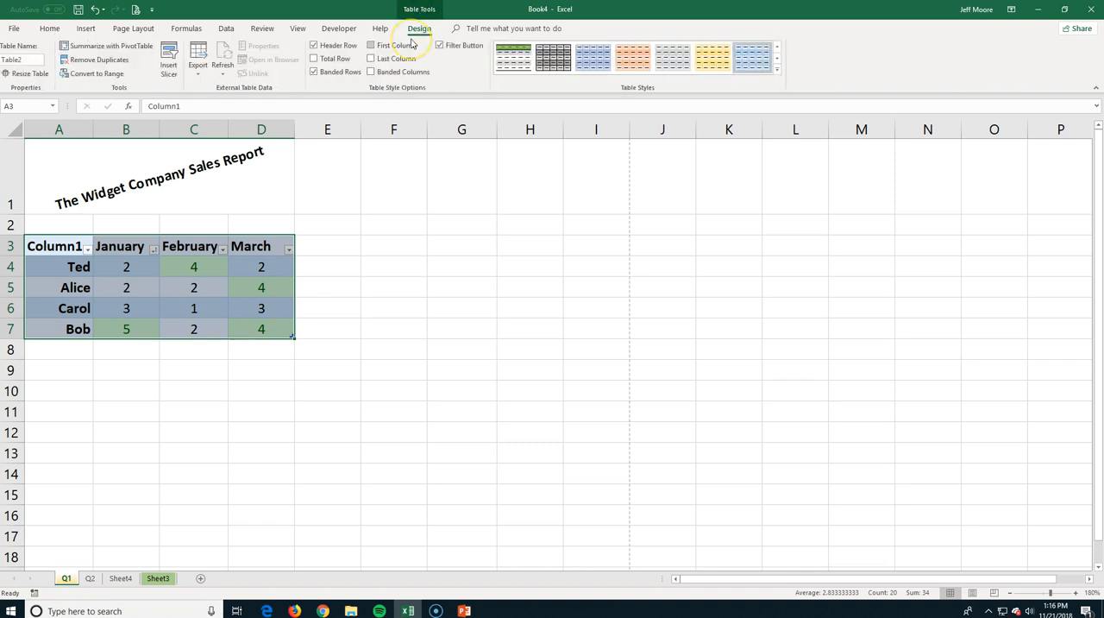
{"action": "left_click", "coordinate": [777, 69]}
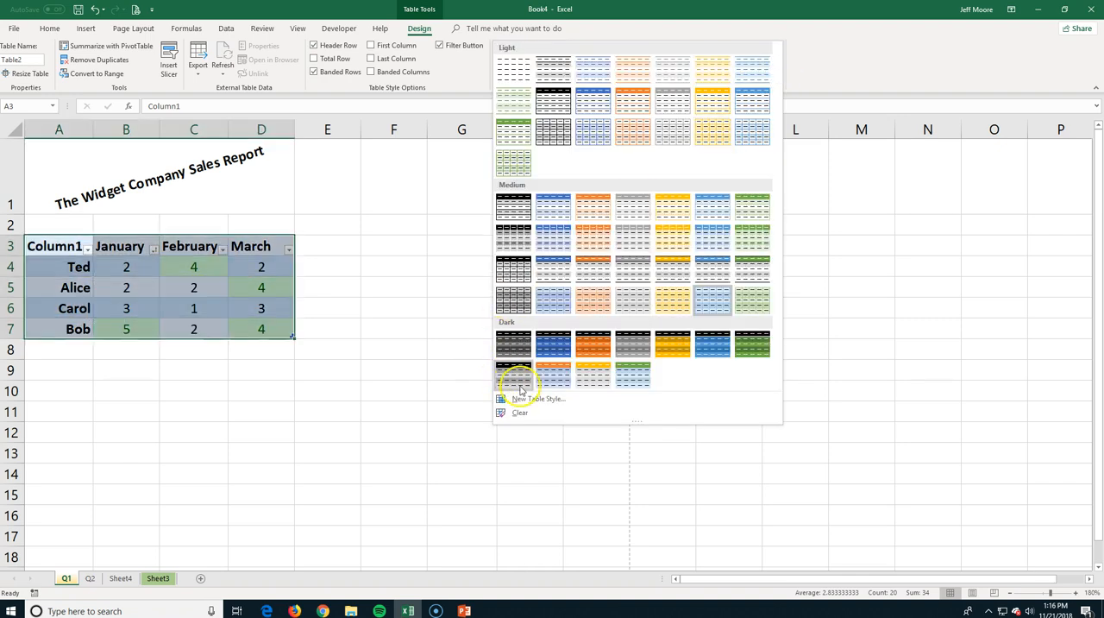
{"action": "left_click", "coordinate": [592, 272]}
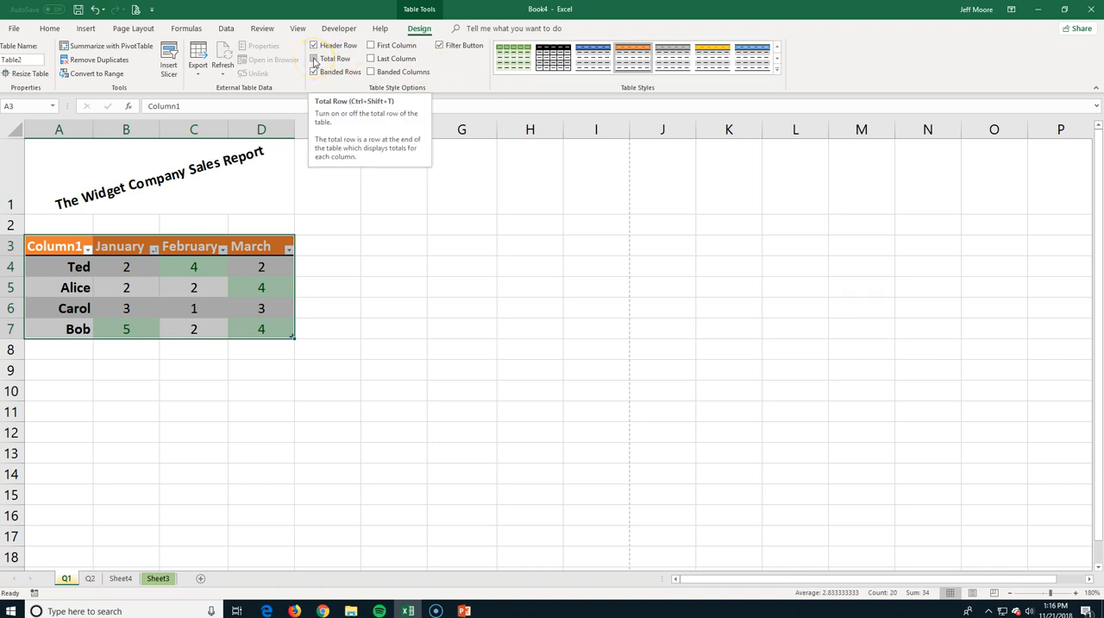
{"action": "left_click", "coordinate": [372, 46]}
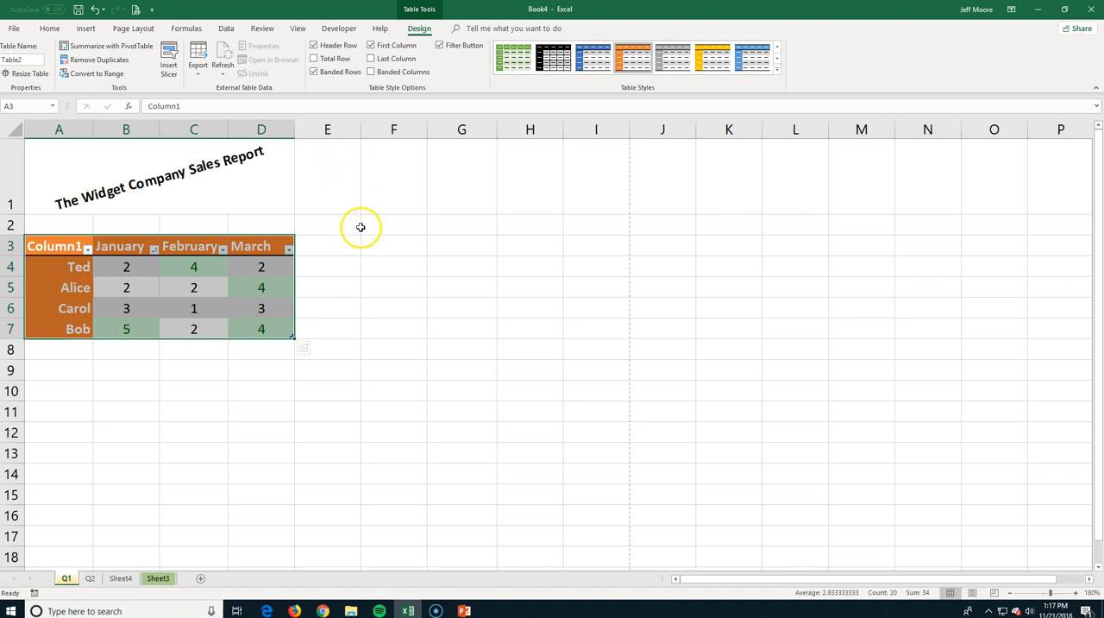
{"action": "left_click", "coordinate": [331, 252]}
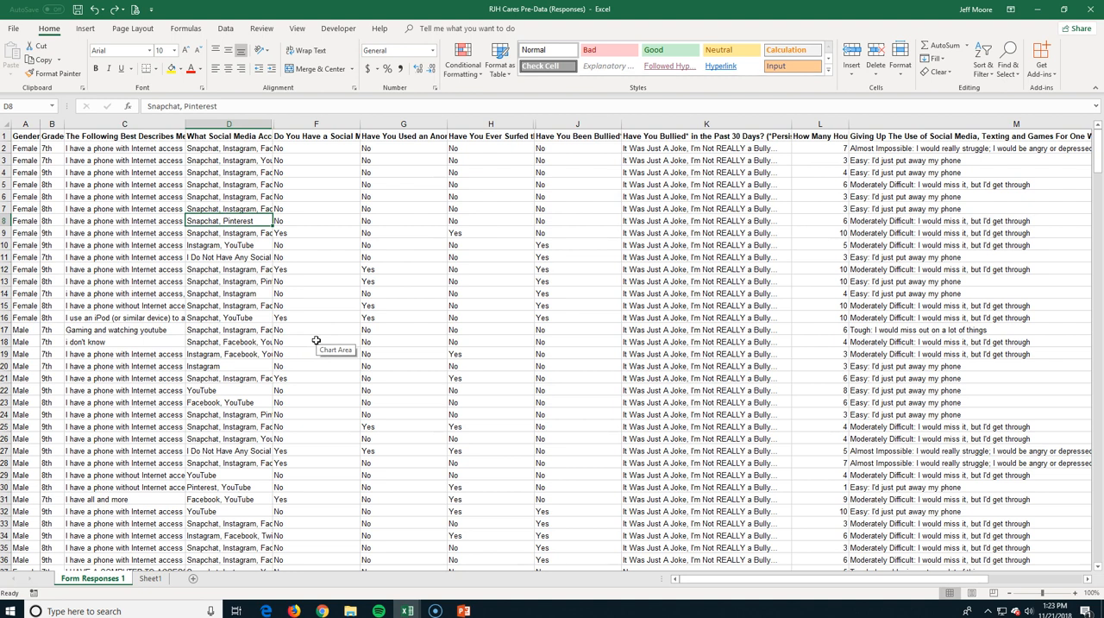
{"action": "left_click", "coordinate": [325, 347]}
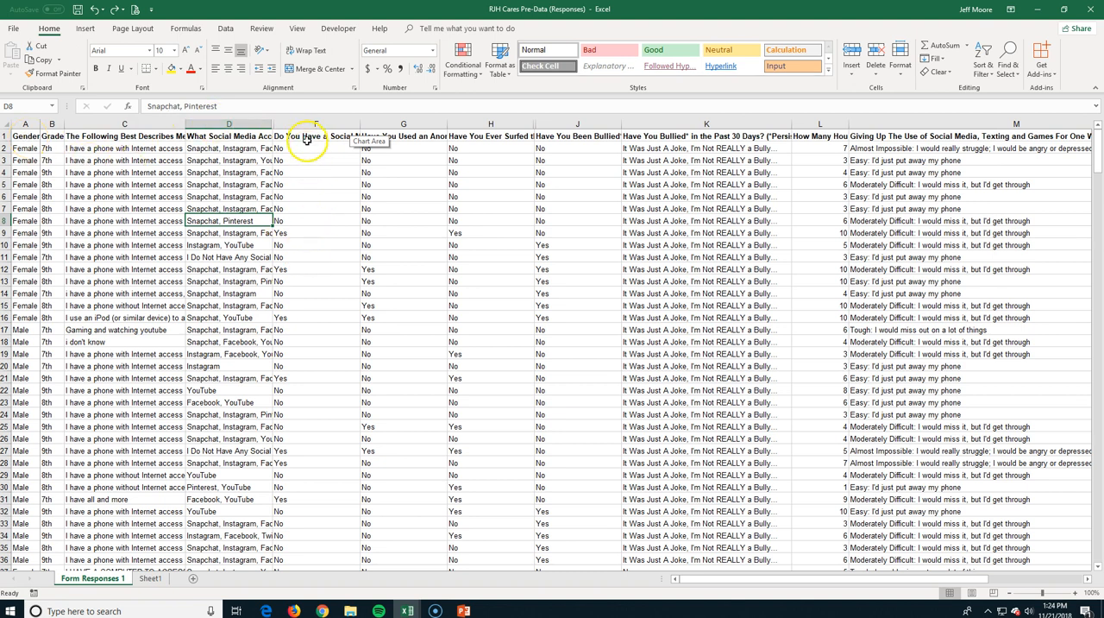
Freeze the top row of the survey responses, and check the yes/no answers in row 126 against the column headings.
{"action": "scroll", "coordinate": [311, 156], "scroll_direction": "down", "scroll_amount": 1}
{"action": "scroll", "coordinate": [311, 156], "scroll_direction": "up", "scroll_amount": 1}
{"action": "scroll", "coordinate": [310, 156], "scroll_direction": "down", "scroll_amount": 1}
{"action": "scroll", "coordinate": [311, 156], "scroll_direction": "up", "scroll_amount": 1}
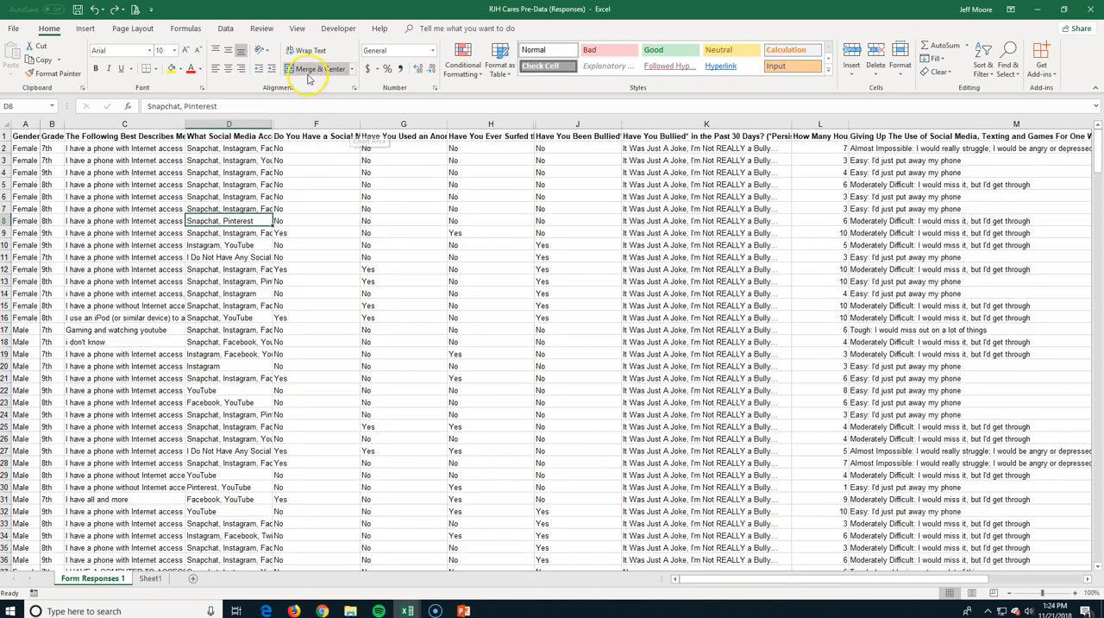
{"action": "left_click", "coordinate": [296, 28]}
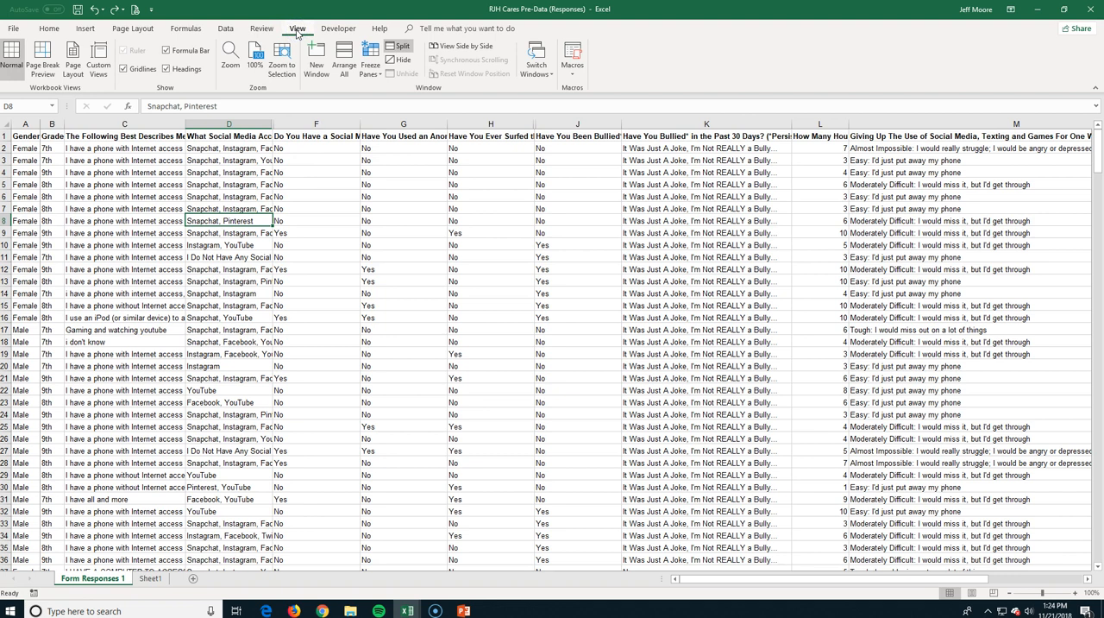
{"action": "left_click", "coordinate": [370, 59]}
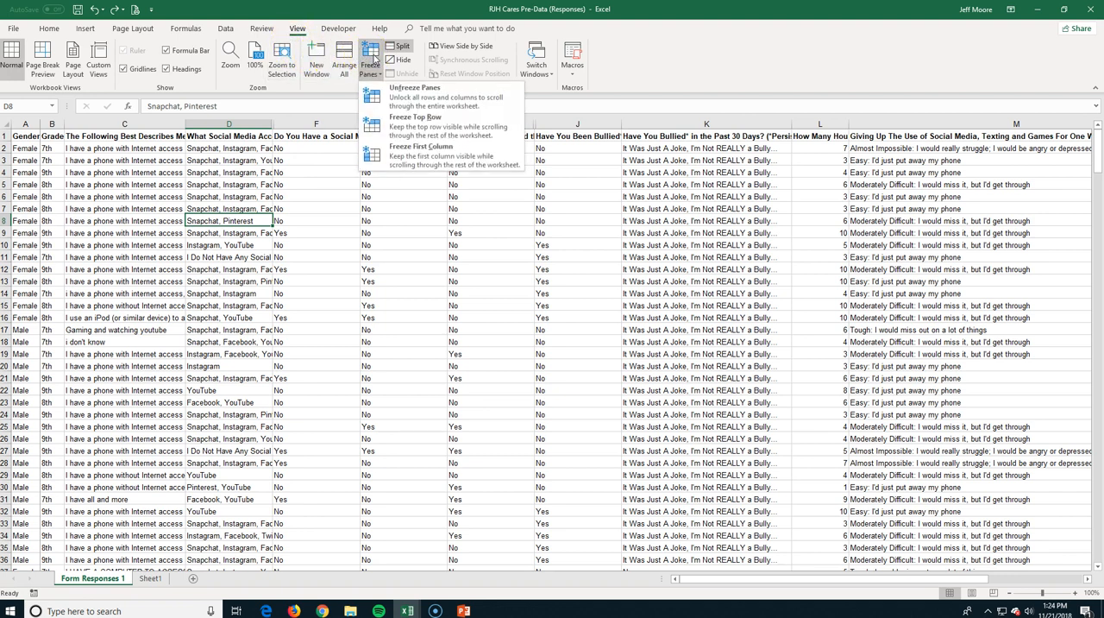
{"action": "left_click", "coordinate": [385, 119]}
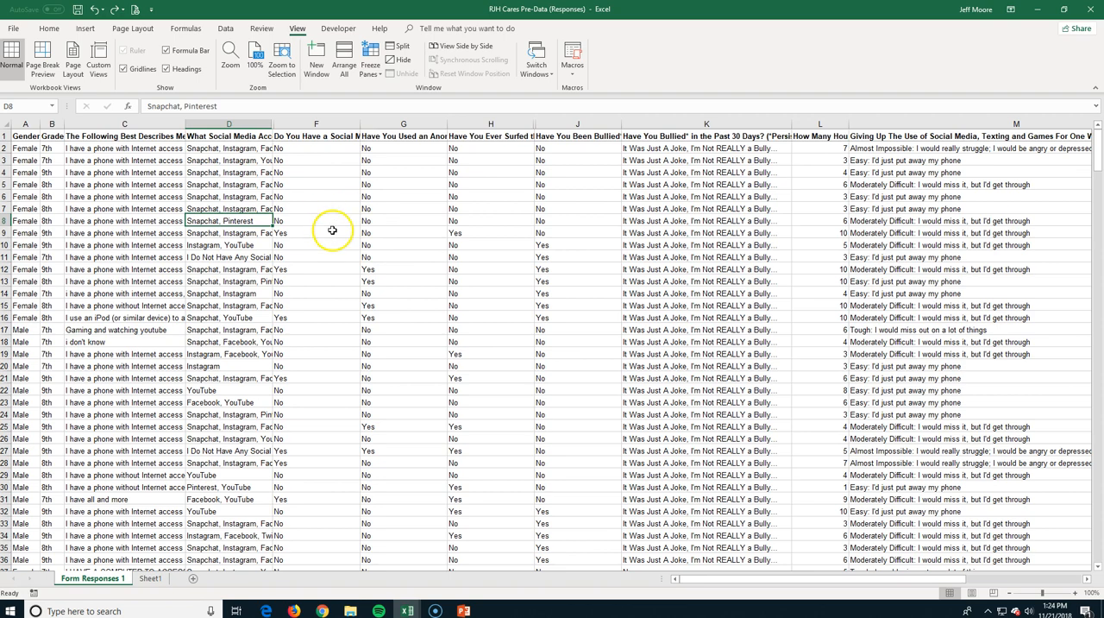
{"action": "scroll", "coordinate": [331, 238], "scroll_direction": "down", "scroll_amount": 5}
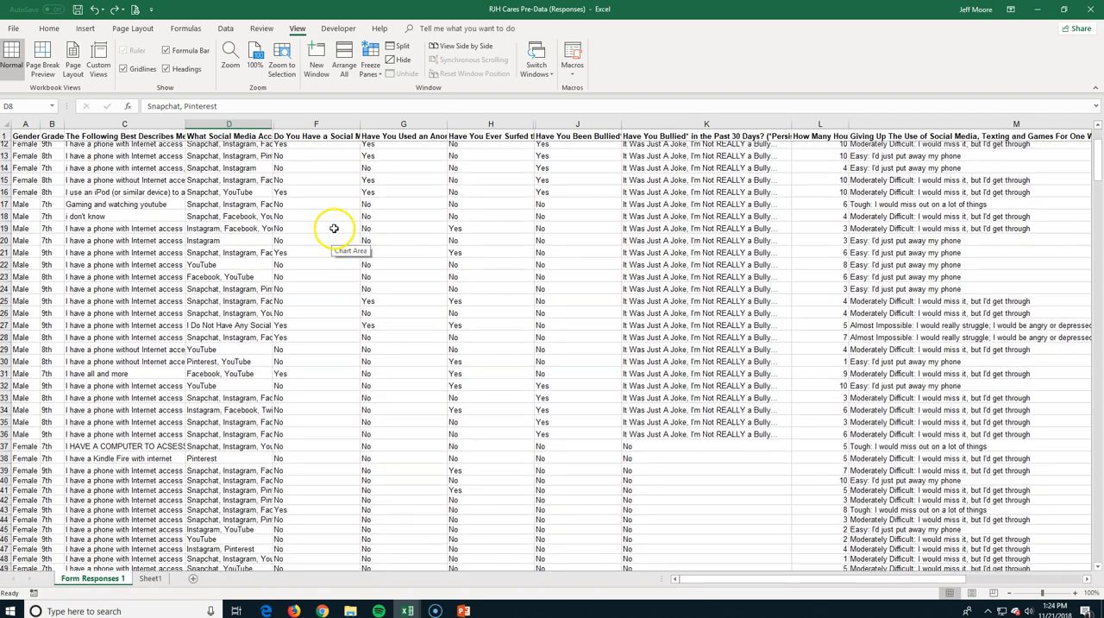
{"action": "scroll", "coordinate": [333, 226], "scroll_direction": "down", "scroll_amount": 20}
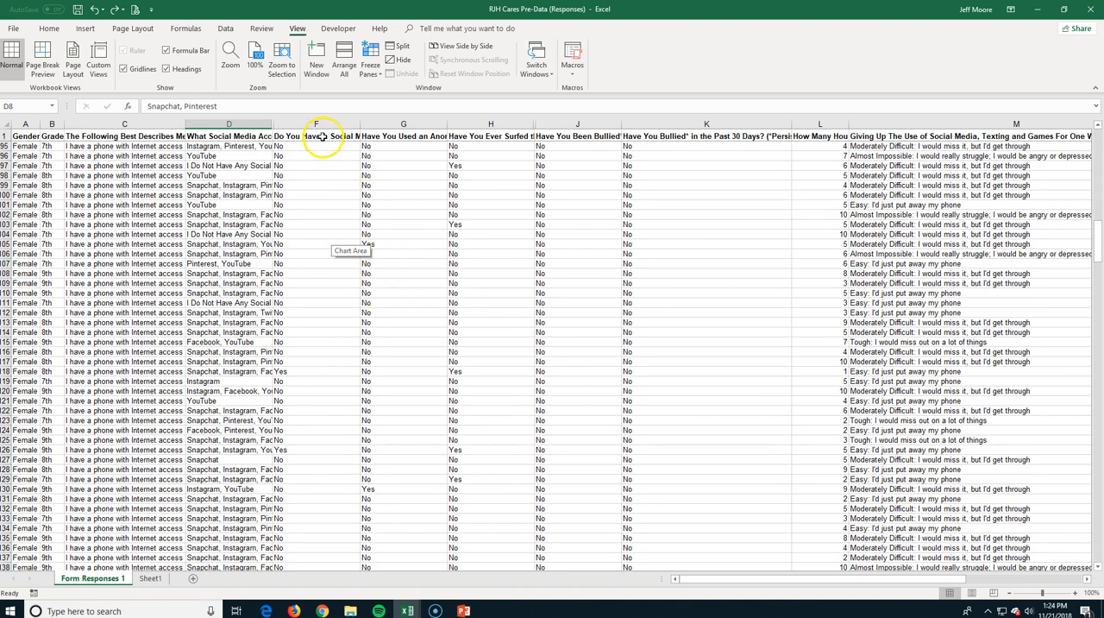
{"action": "left_click", "coordinate": [280, 450]}
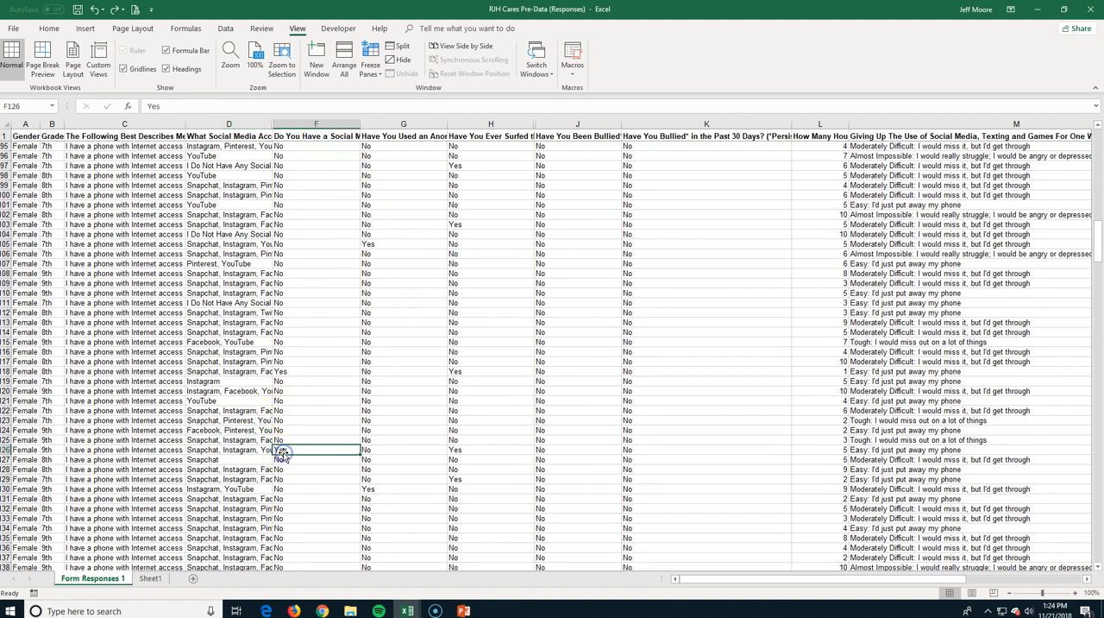
{"action": "left_click", "coordinate": [368, 450]}
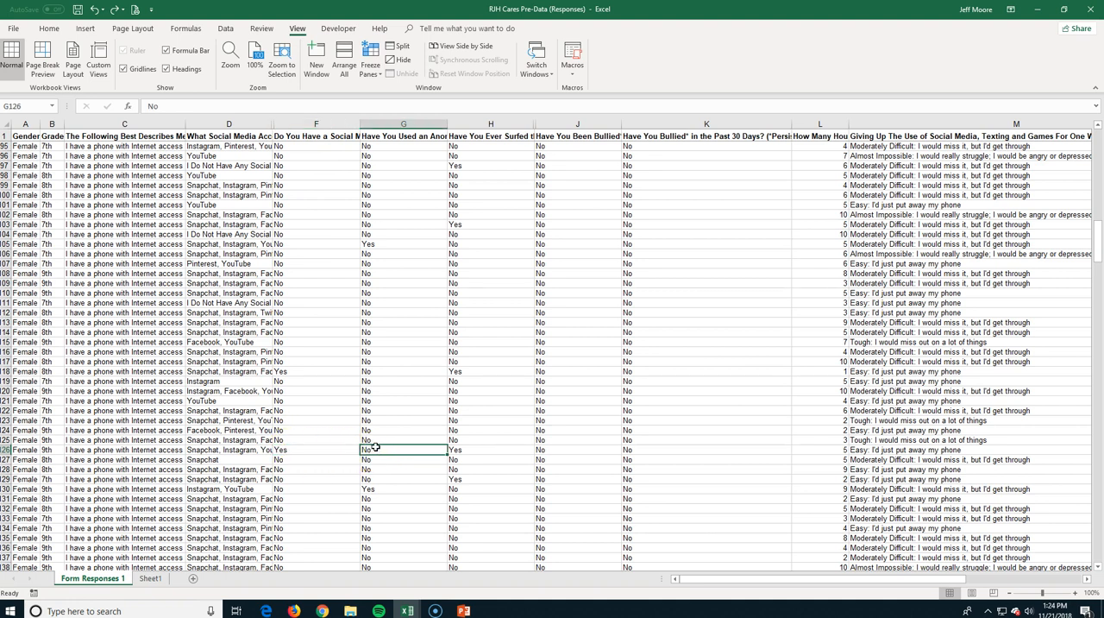
{"action": "left_click", "coordinate": [470, 448]}
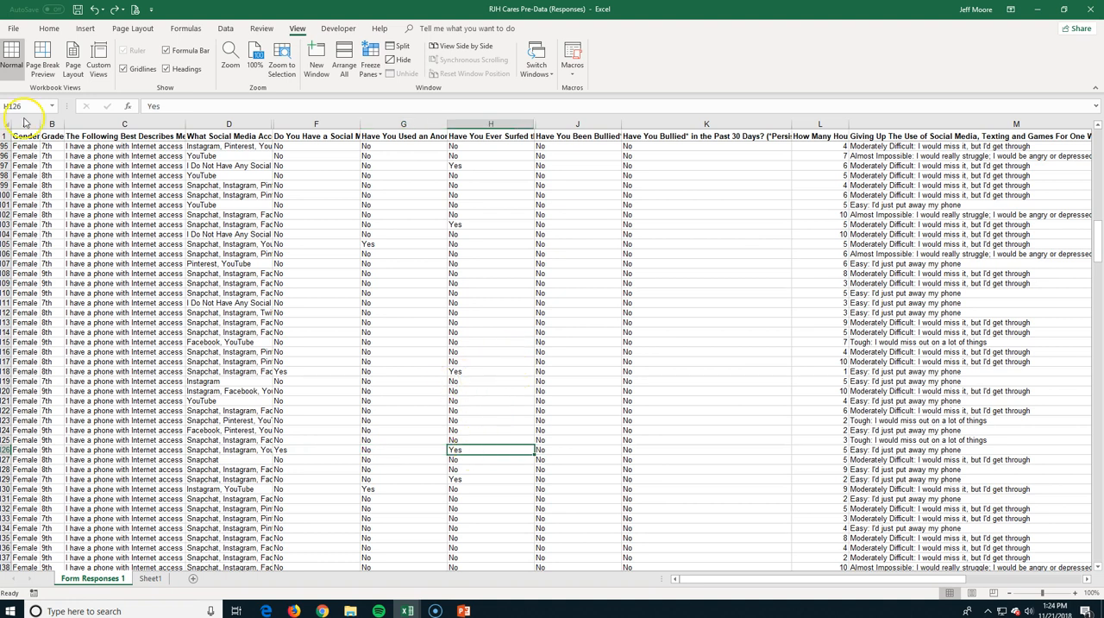
Freeze the first column of the survey responses sheet.
{"action": "left_click", "coordinate": [371, 56]}
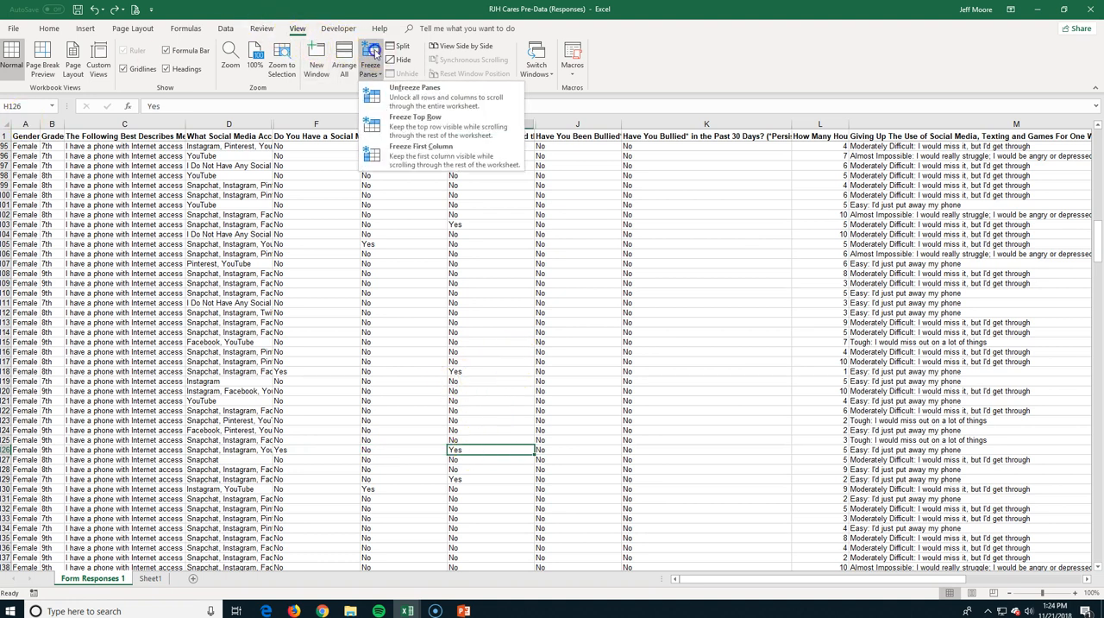
{"action": "left_click", "coordinate": [385, 161]}
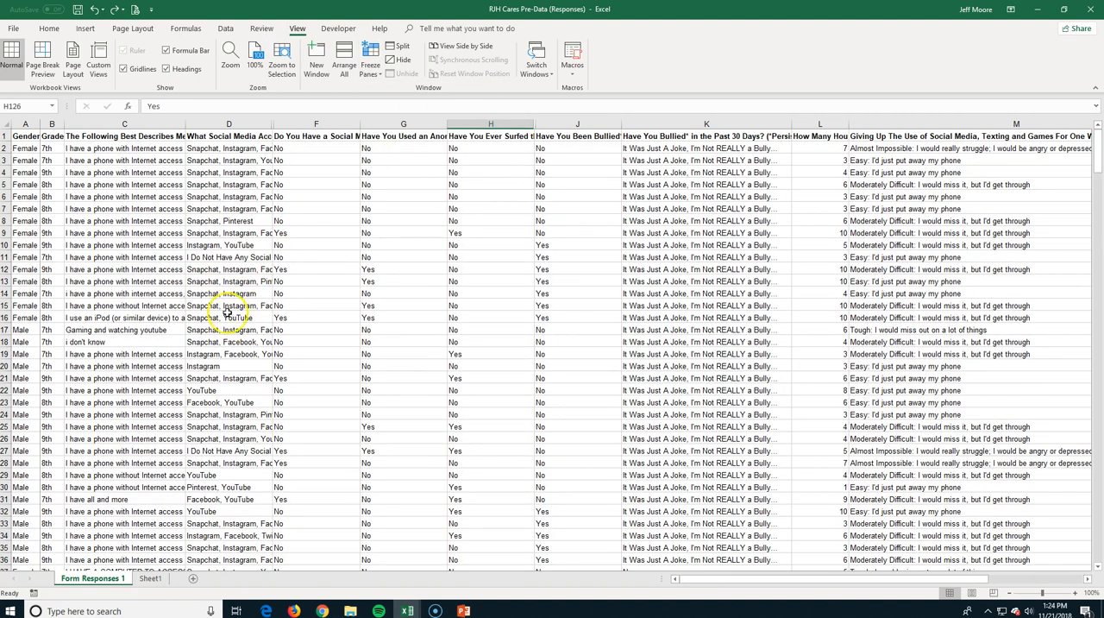
{"action": "mouse_move", "coordinate": [699, 582]}
{"action": "left_mouse_down"}
{"action": "mouse_move", "coordinate": [821, 586]}
{"action": "mouse_move", "coordinate": [691, 583]}
{"action": "left_mouse_up"}
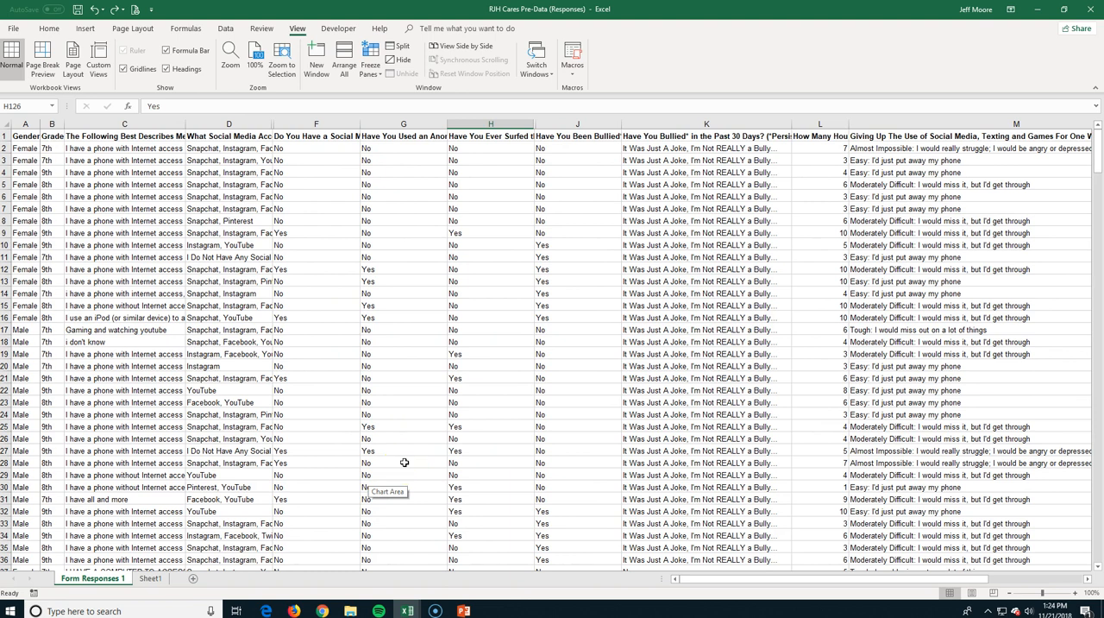
Split the window just below row 1 and just after column B, and freeze the panes there.
{"action": "left_click", "coordinate": [410, 413]}
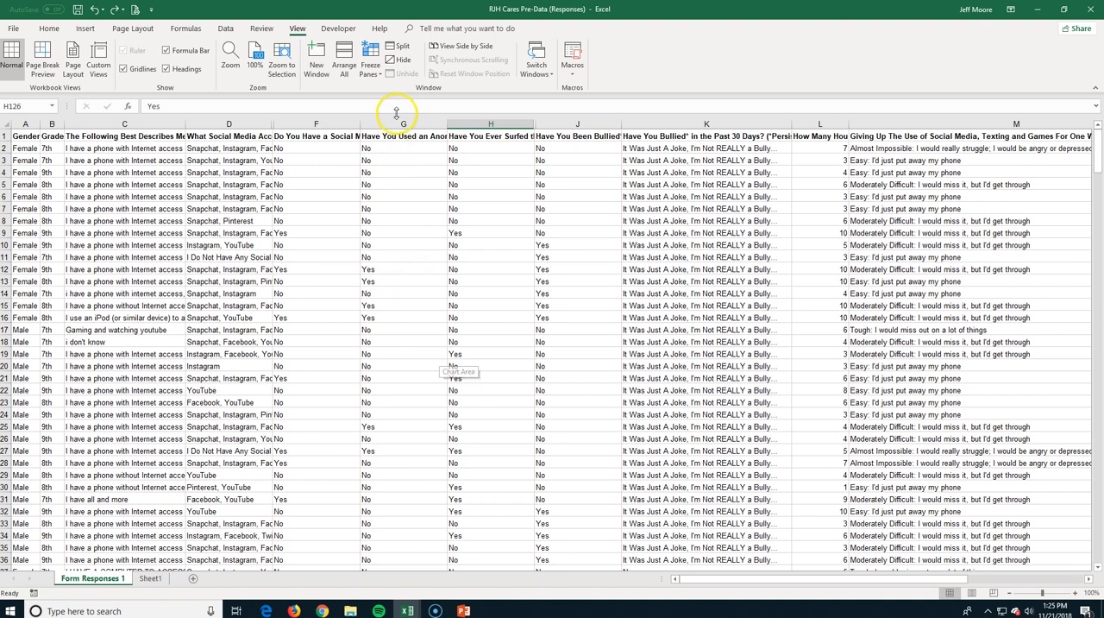
{"action": "left_click", "coordinate": [401, 52]}
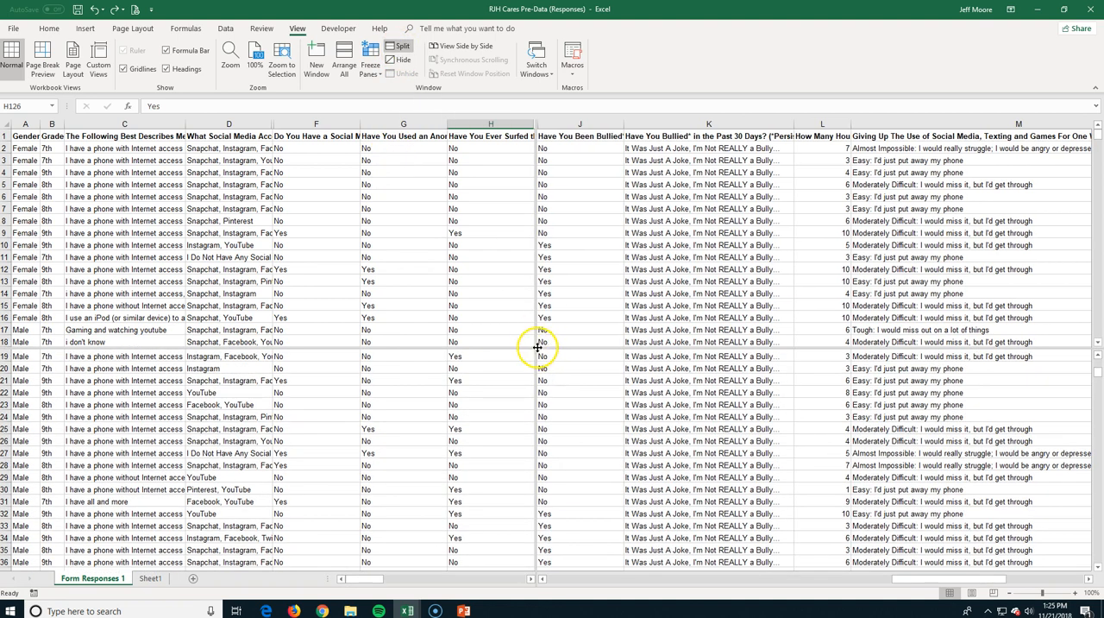
{"action": "left_click_drag", "start_coordinate": [535, 347], "coordinate": [65, 143]}
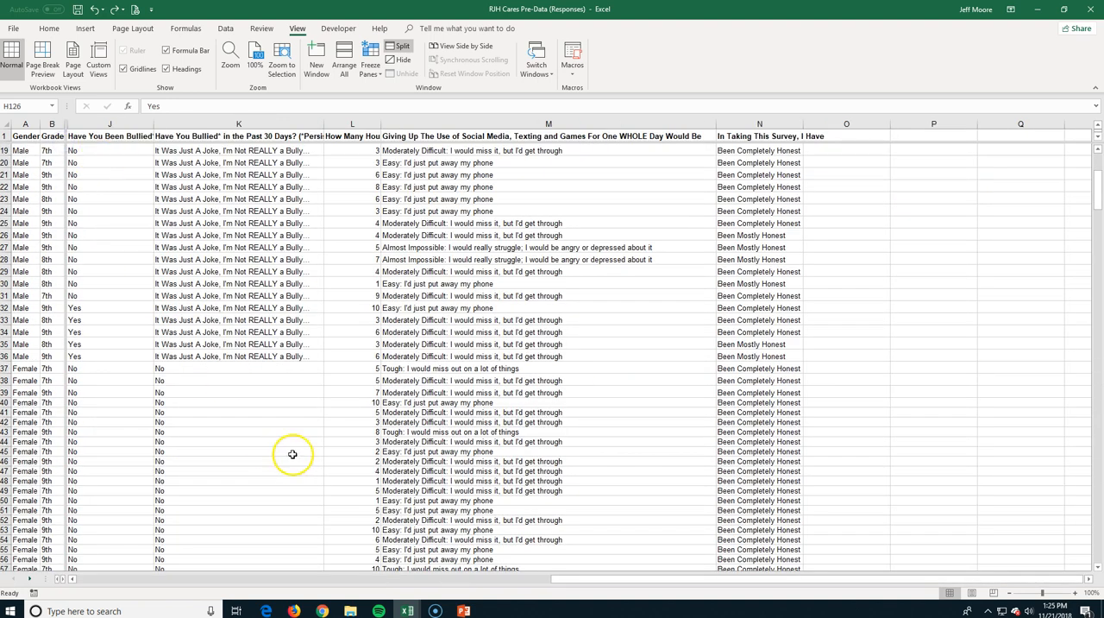
{"action": "left_click_drag", "start_coordinate": [581, 579], "coordinate": [845, 584]}
{"action": "left_click", "coordinate": [371, 62]}
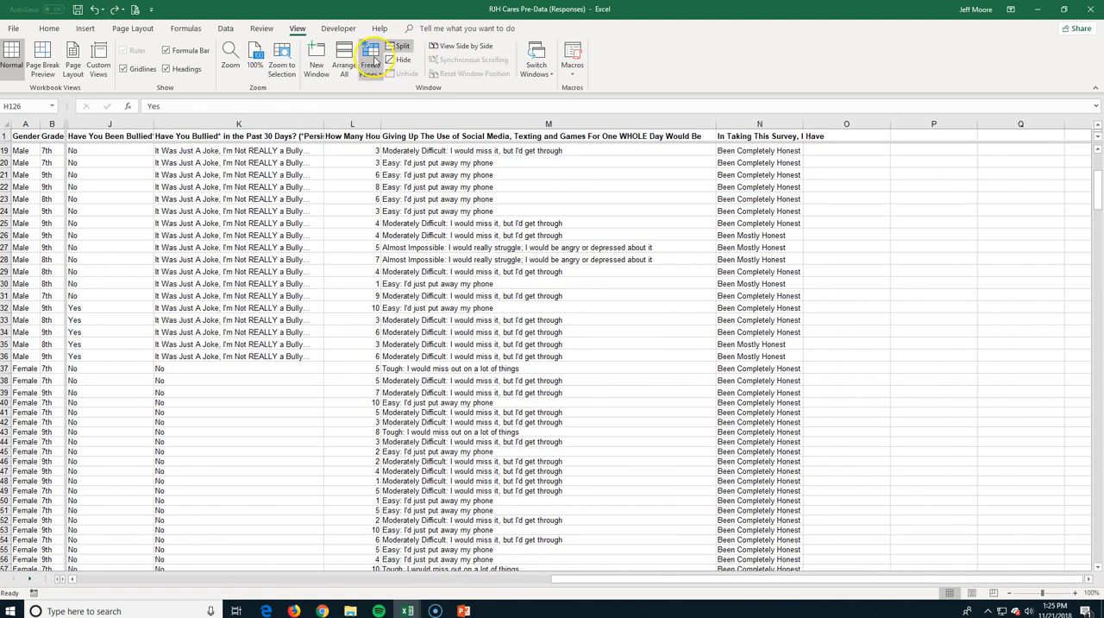
{"action": "left_click", "coordinate": [380, 91]}
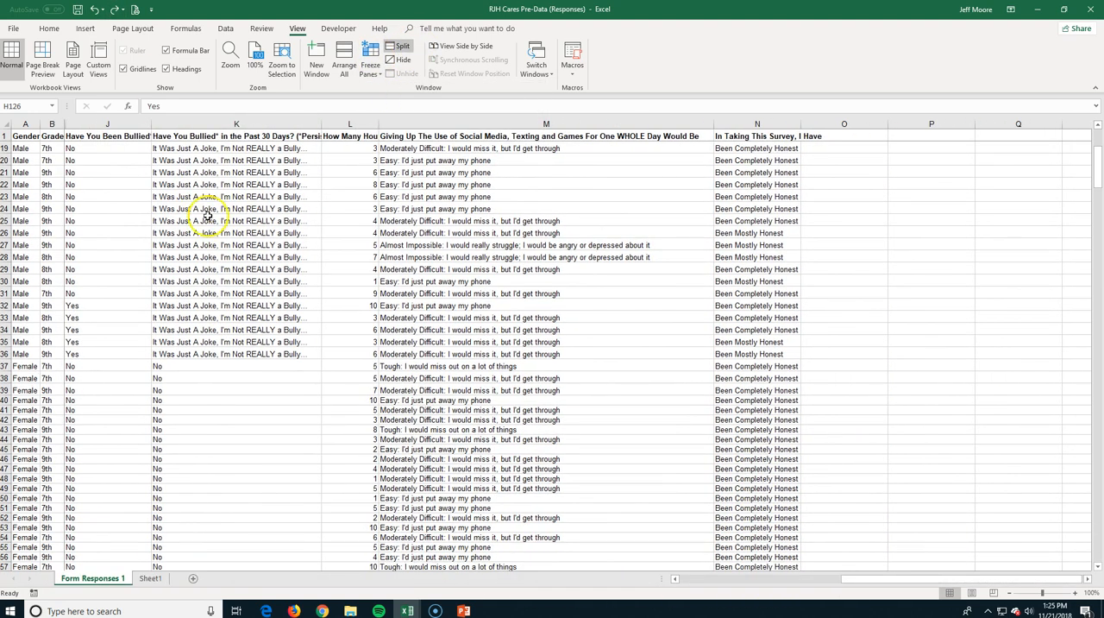
{"action": "left_click_drag", "start_coordinate": [881, 577], "coordinate": [663, 591]}
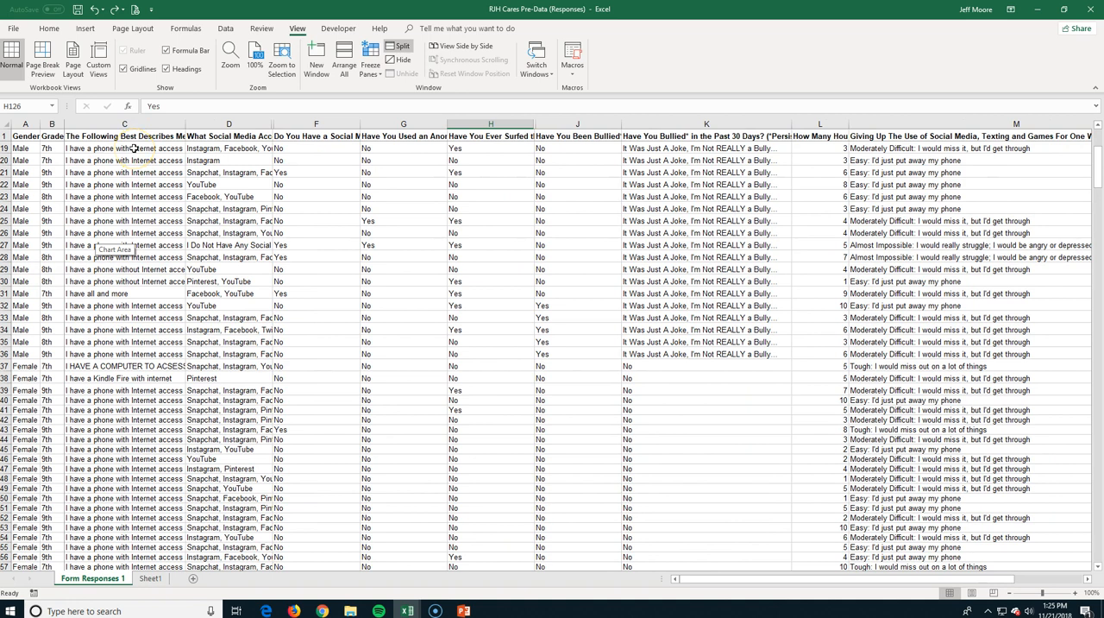
Remove the window split from the survey responses sheet.
{"action": "key", "text": "alt"}
{"action": "key", "text": "w"}
{"action": "key", "text": "s"}
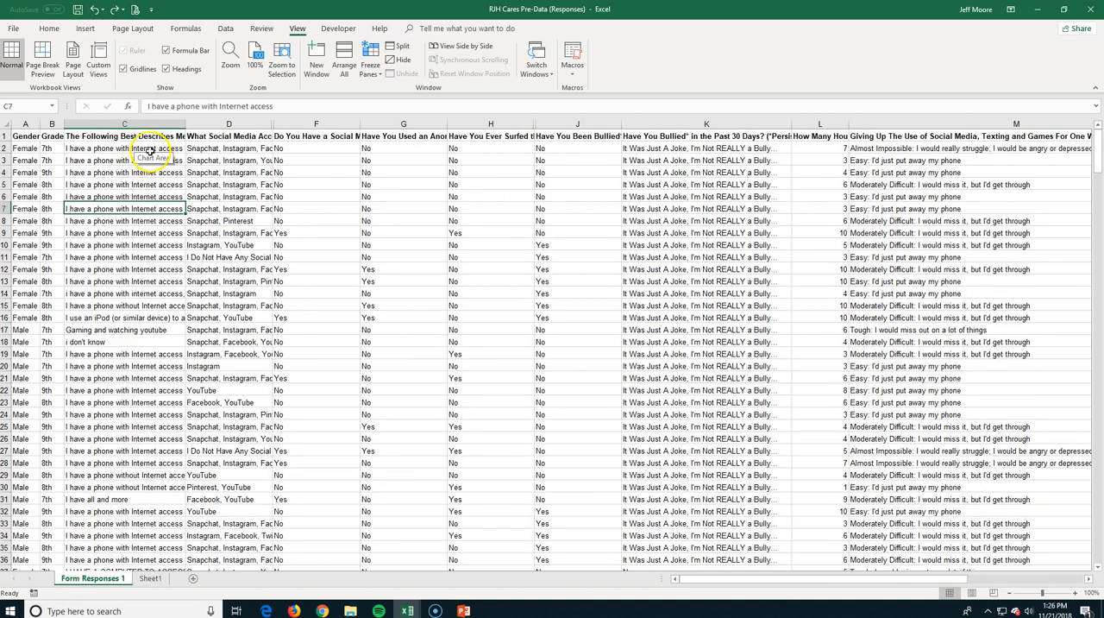
Magnify the survey responses sheet to 154%, and reset the zoom to 100%.
{"action": "left_click", "coordinate": [229, 69]}
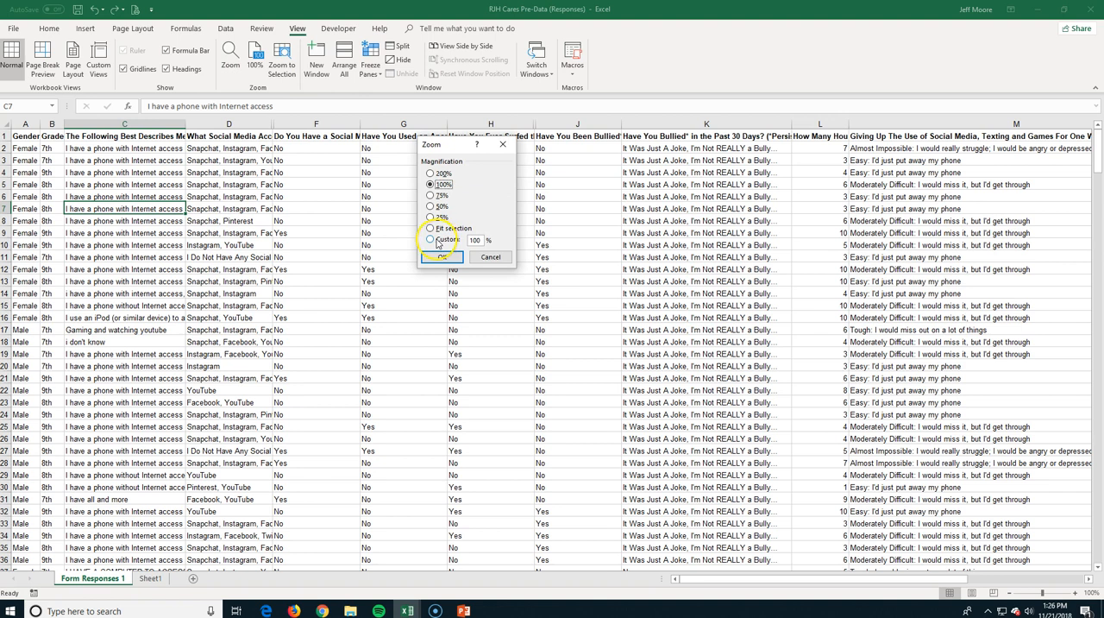
{"action": "left_click", "coordinate": [490, 257]}
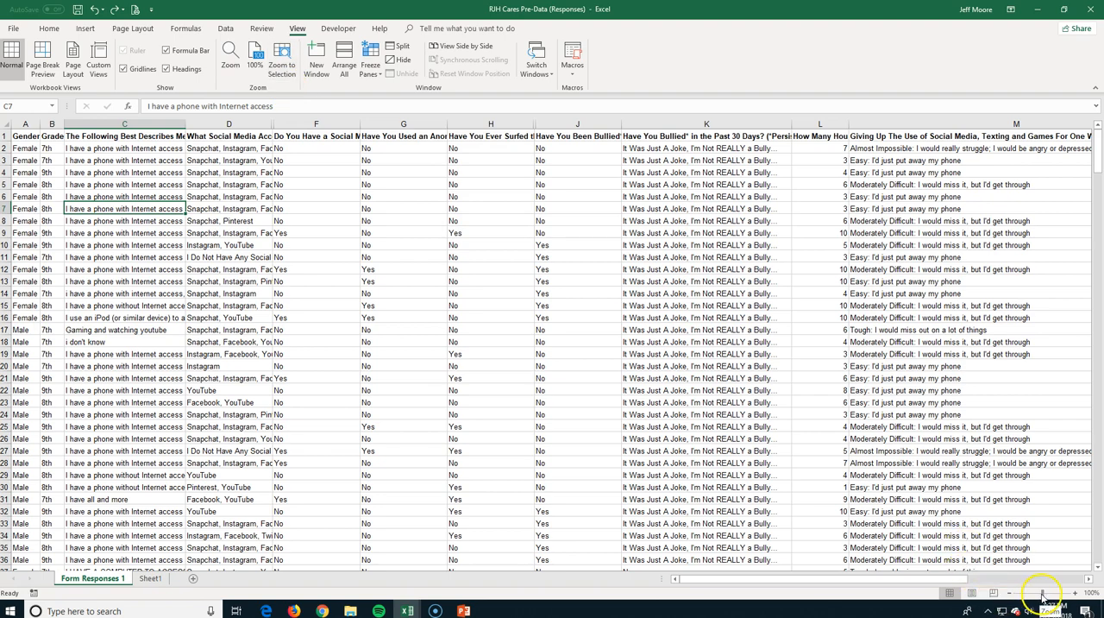
{"action": "left_click_drag", "start_coordinate": [1044, 594], "coordinate": [1048, 592]}
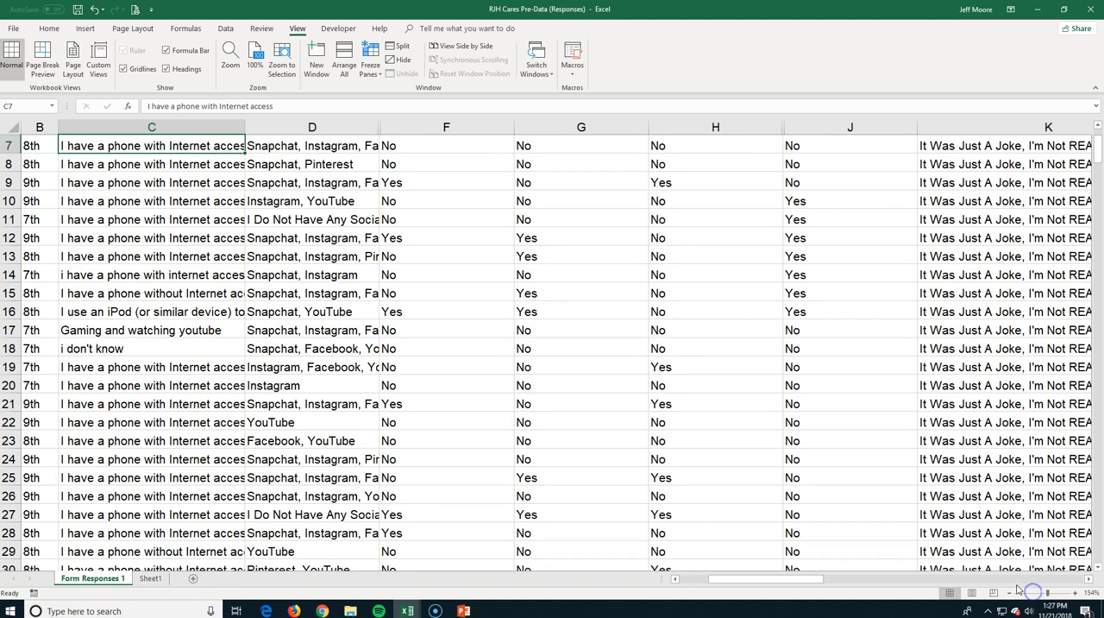
{"action": "left_click", "coordinate": [257, 53]}
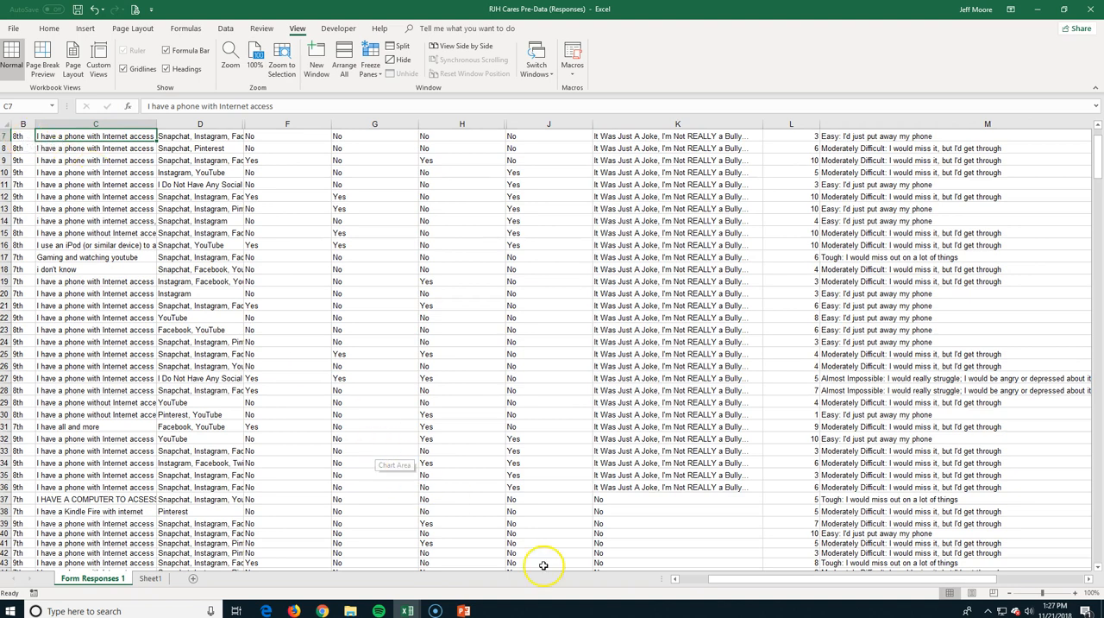
Zoom to the selected range A1:F16, and return the sheet to 100% zoom.
{"action": "left_click_drag", "start_coordinate": [715, 578], "coordinate": [683, 580]}
{"action": "scroll", "coordinate": [7, 137], "scroll_direction": "up", "scroll_amount": 2}
{"action": "left_click_drag", "start_coordinate": [24, 136], "coordinate": [285, 317]}
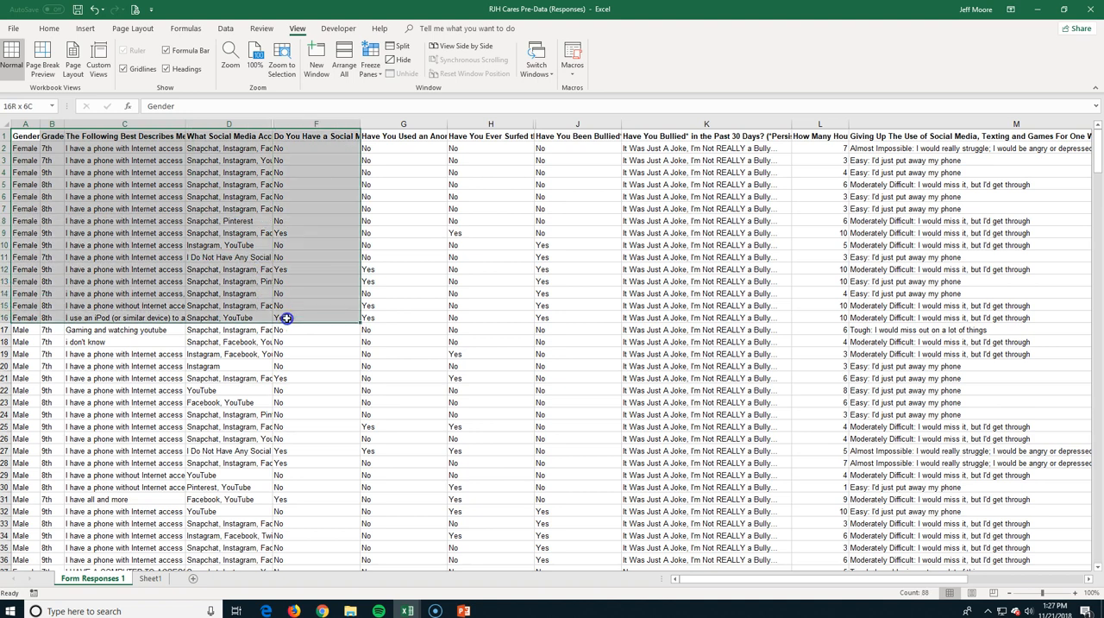
{"action": "left_click", "coordinate": [285, 60]}
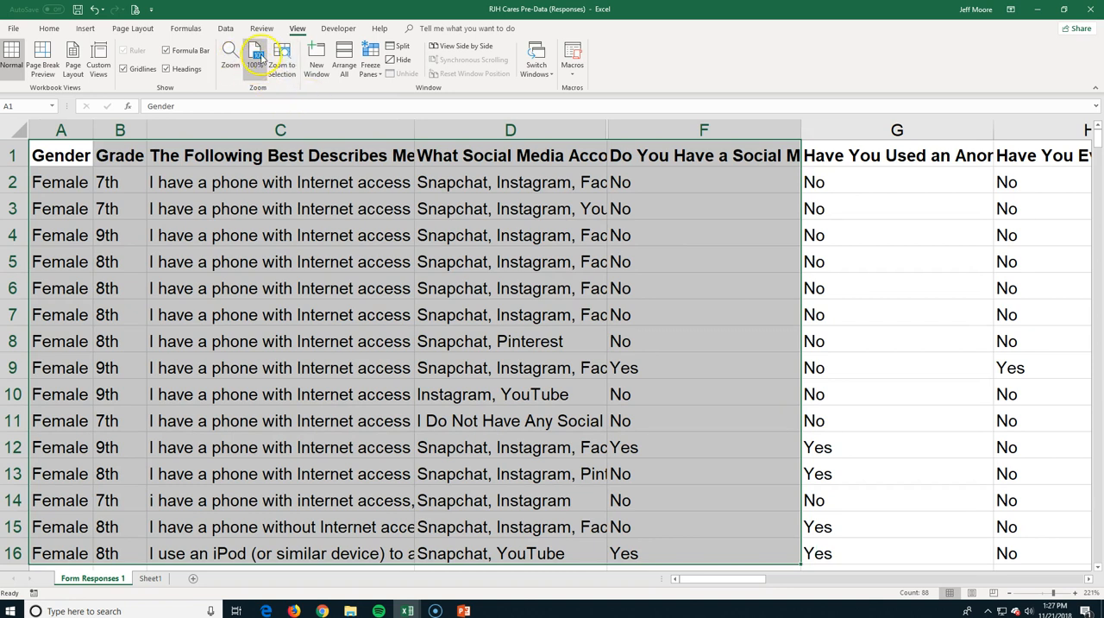
{"action": "left_click", "coordinate": [256, 59]}
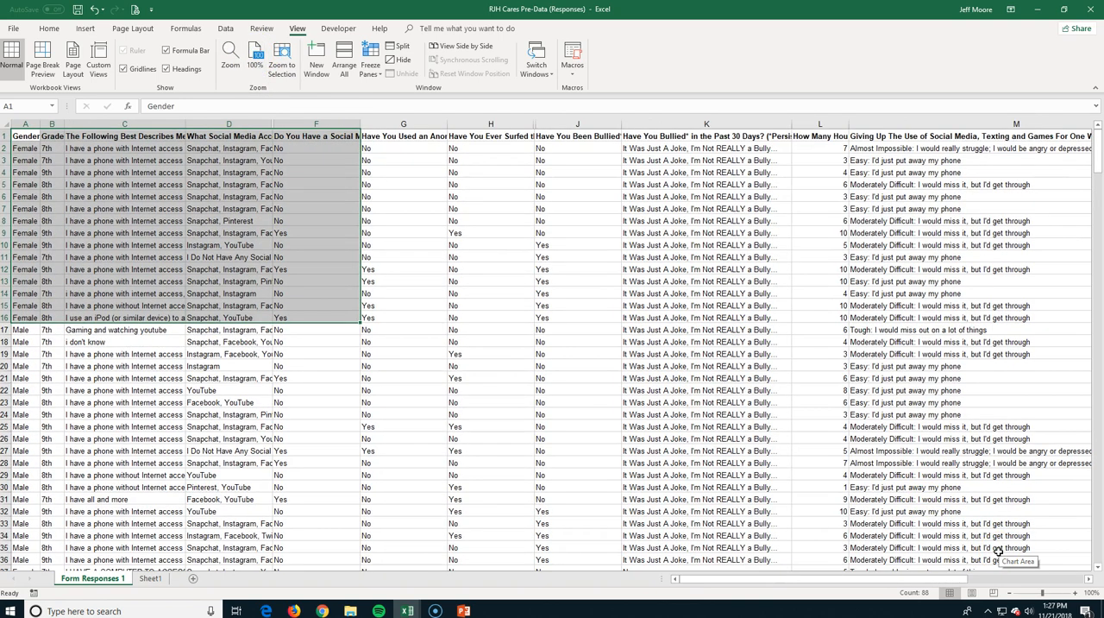
Switch to the Book4 workbook, and extend the month headings in B3:D3 across to June in G3.
{"action": "key", "text": "alt"}
{"action": "key", "text": "alt+Tab"}
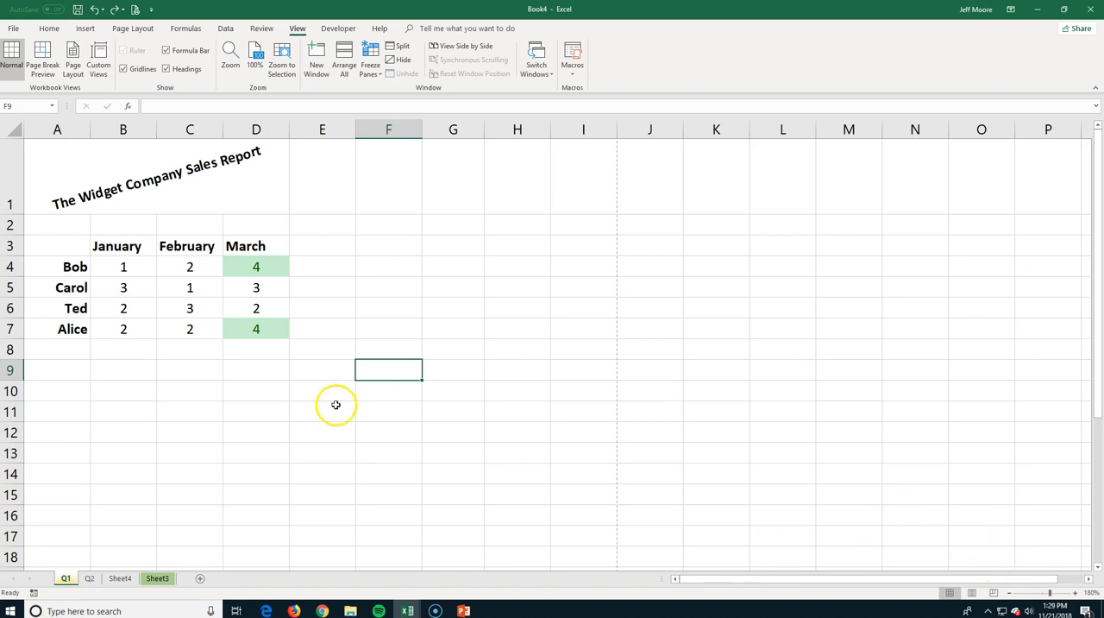
{"action": "left_click_drag", "start_coordinate": [136, 247], "coordinate": [238, 247]}
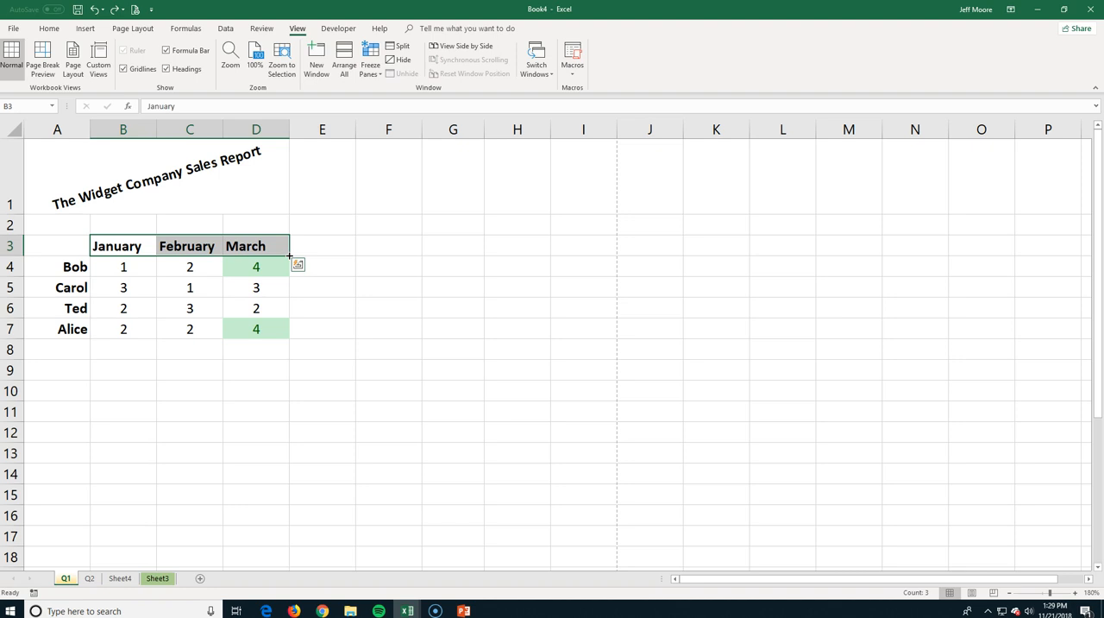
{"action": "left_click_drag", "start_coordinate": [290, 256], "coordinate": [466, 257]}
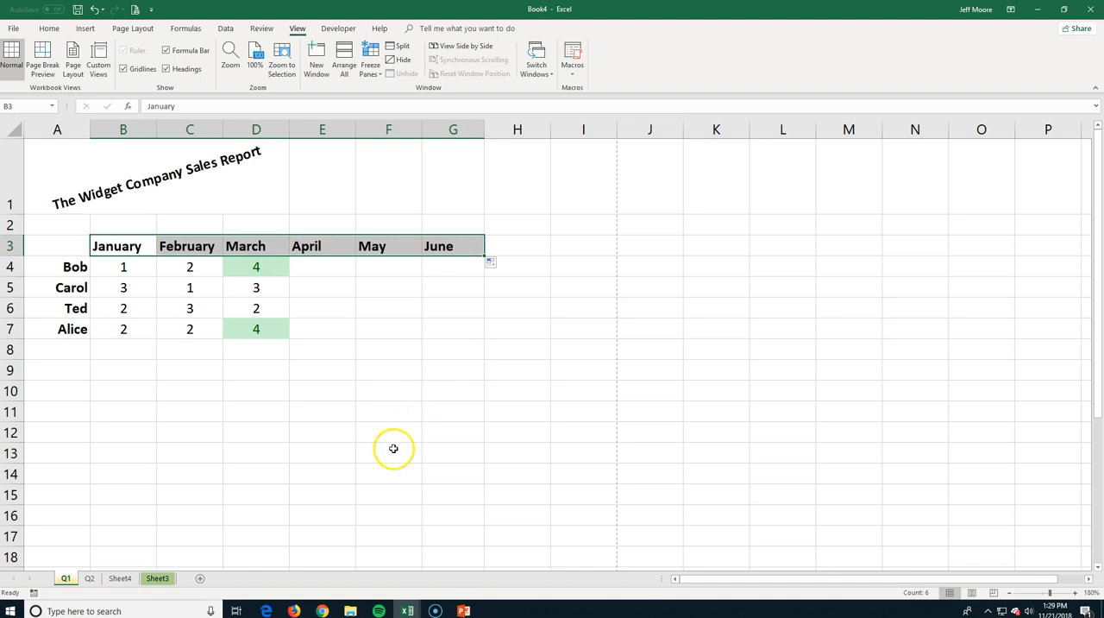
Extend the number series starting in C28 and D28 down to row 34, ending at 7 and 14.
{"action": "scroll", "coordinate": [74, 216], "scroll_direction": "down", "scroll_amount": 1}
{"action": "scroll", "coordinate": [198, 359], "scroll_direction": "up", "scroll_amount": 1}
{"action": "scroll", "coordinate": [220, 530], "scroll_direction": "down", "scroll_amount": 5}
{"action": "left_click_drag", "start_coordinate": [182, 402], "coordinate": [217, 530]}
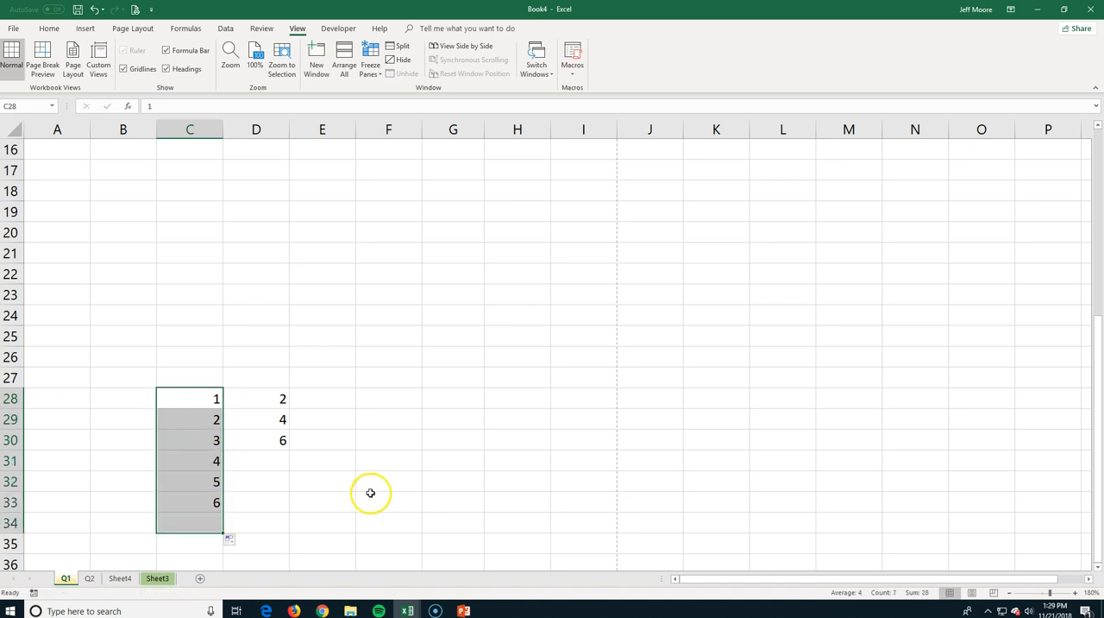
{"action": "left_click_drag", "start_coordinate": [267, 397], "coordinate": [286, 524]}
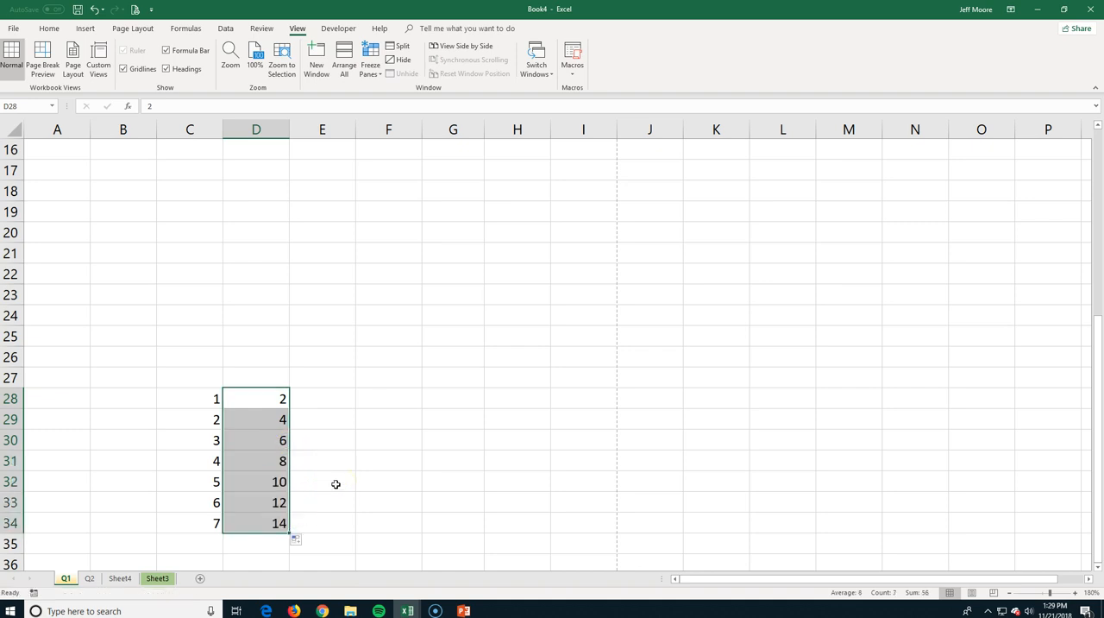
Extend the row names in A4:A7 down to A11 as a repeating pattern.
{"action": "scroll", "coordinate": [336, 484], "scroll_direction": "up", "scroll_amount": 4}
{"action": "scroll", "coordinate": [336, 484], "scroll_direction": "up", "scroll_amount": 1}
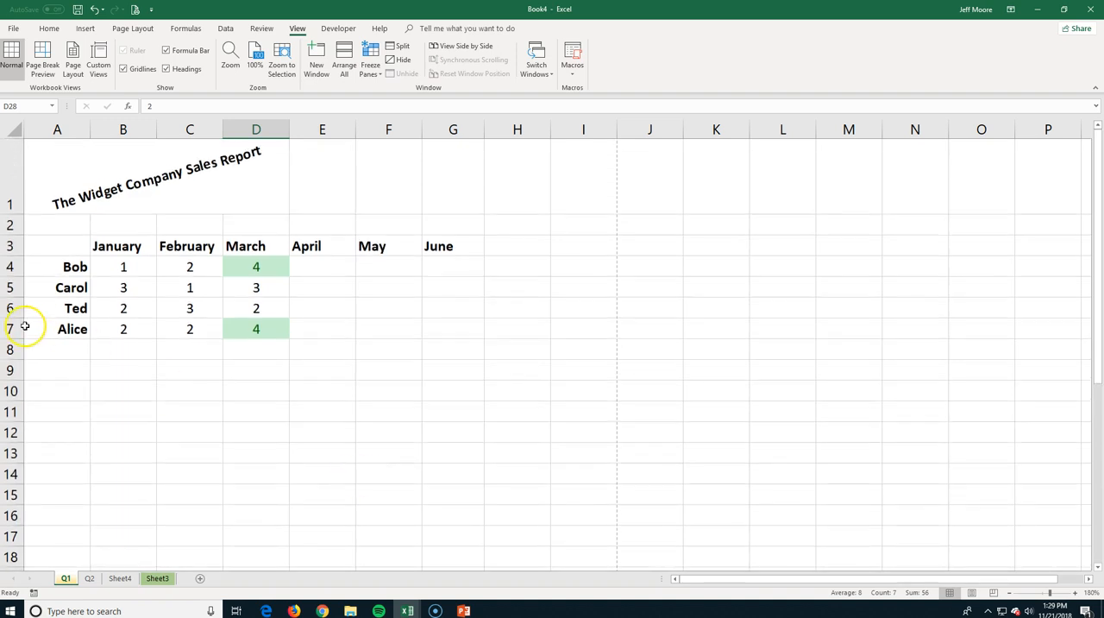
{"action": "left_click_drag", "start_coordinate": [49, 272], "coordinate": [44, 331]}
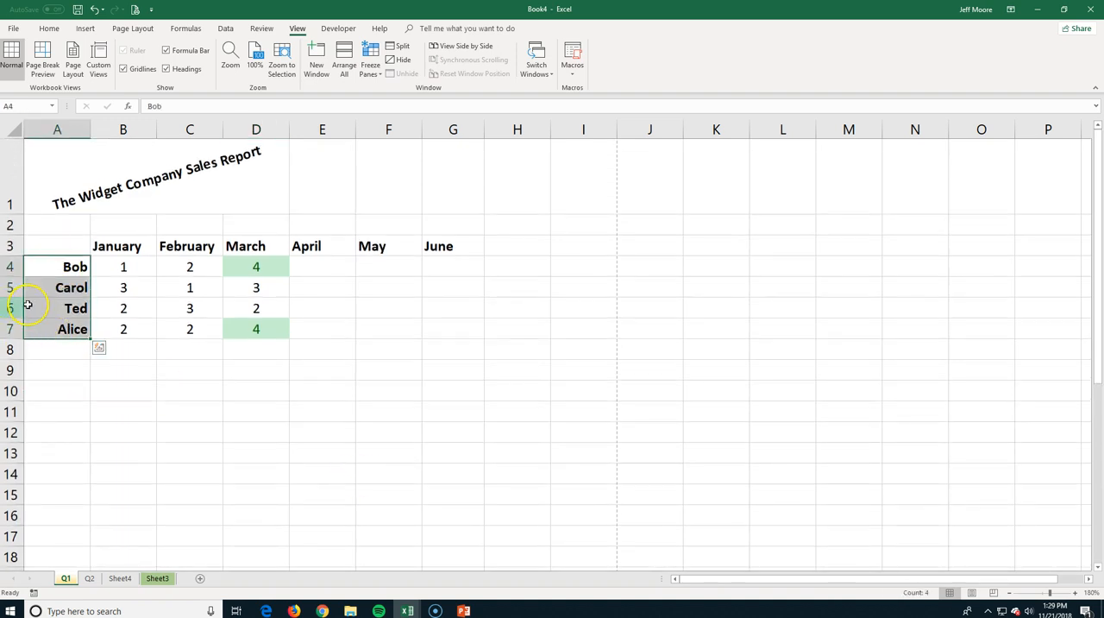
{"action": "left_click_drag", "start_coordinate": [91, 339], "coordinate": [89, 418]}
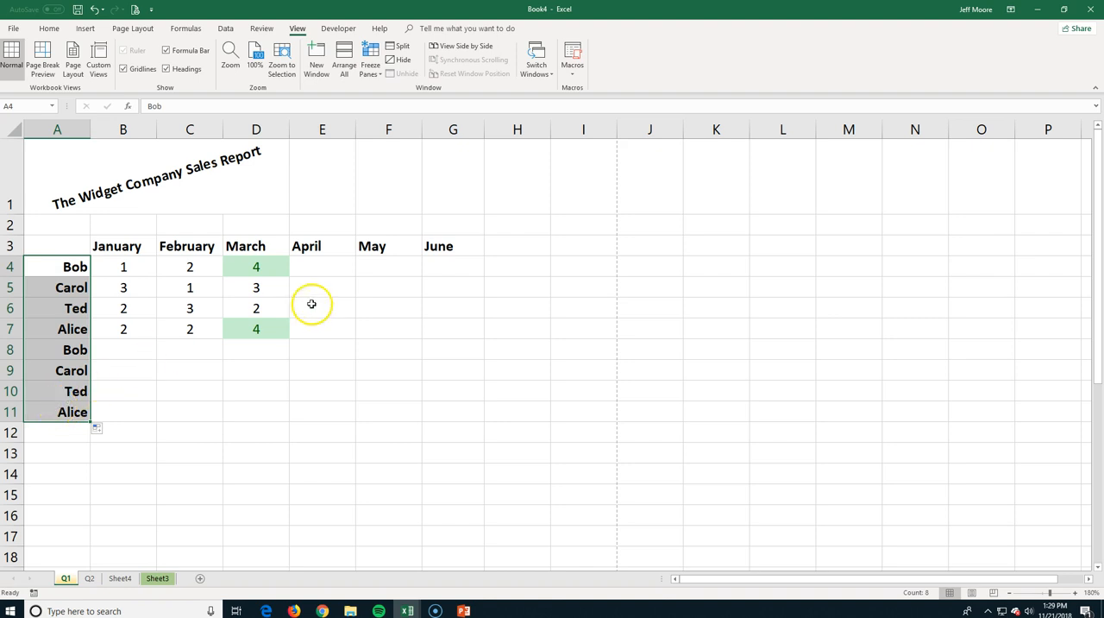
Enter the formula =B4:G4 in cell H4.
{"action": "left_click", "coordinate": [316, 246]}
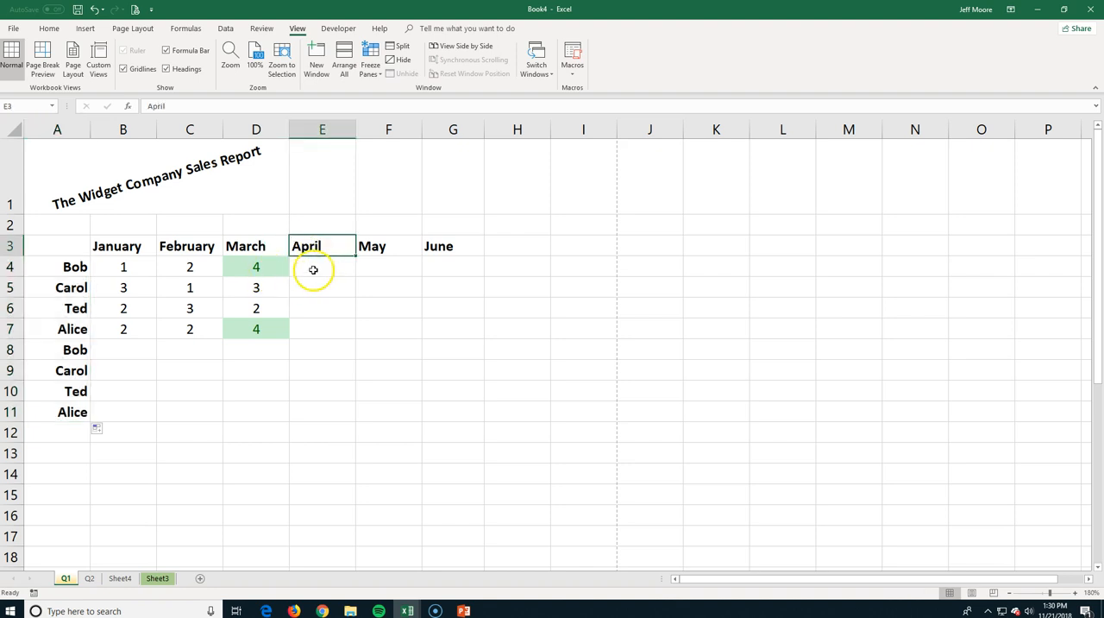
{"action": "left_click", "coordinate": [511, 269]}
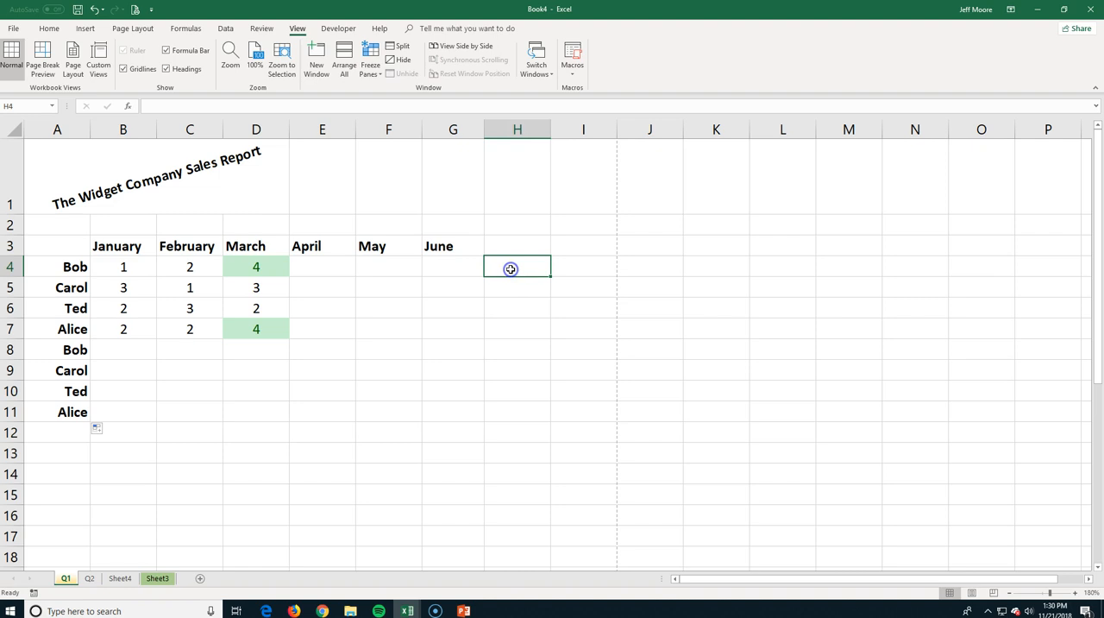
{"action": "type", "text": "="}
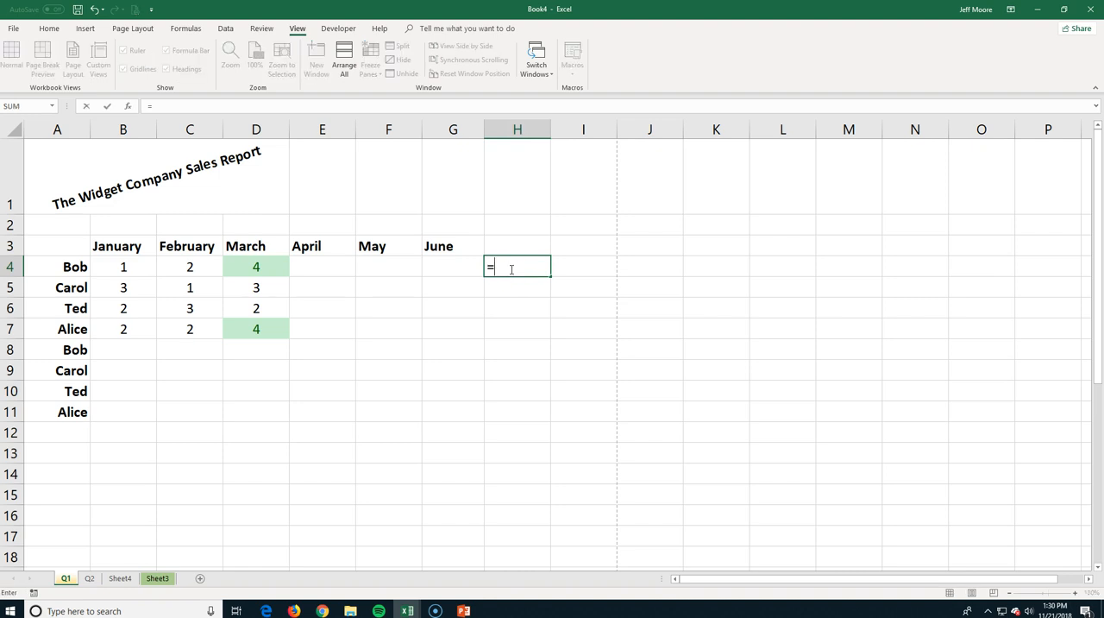
{"action": "left_click_drag", "start_coordinate": [106, 264], "coordinate": [438, 273]}
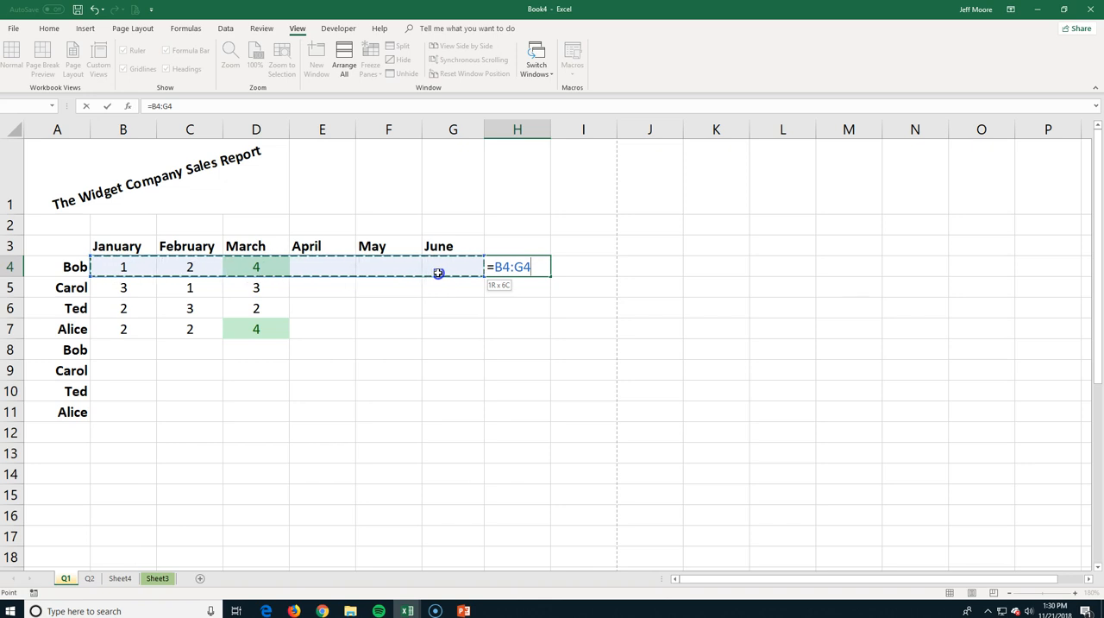
{"action": "key", "text": "Return"}
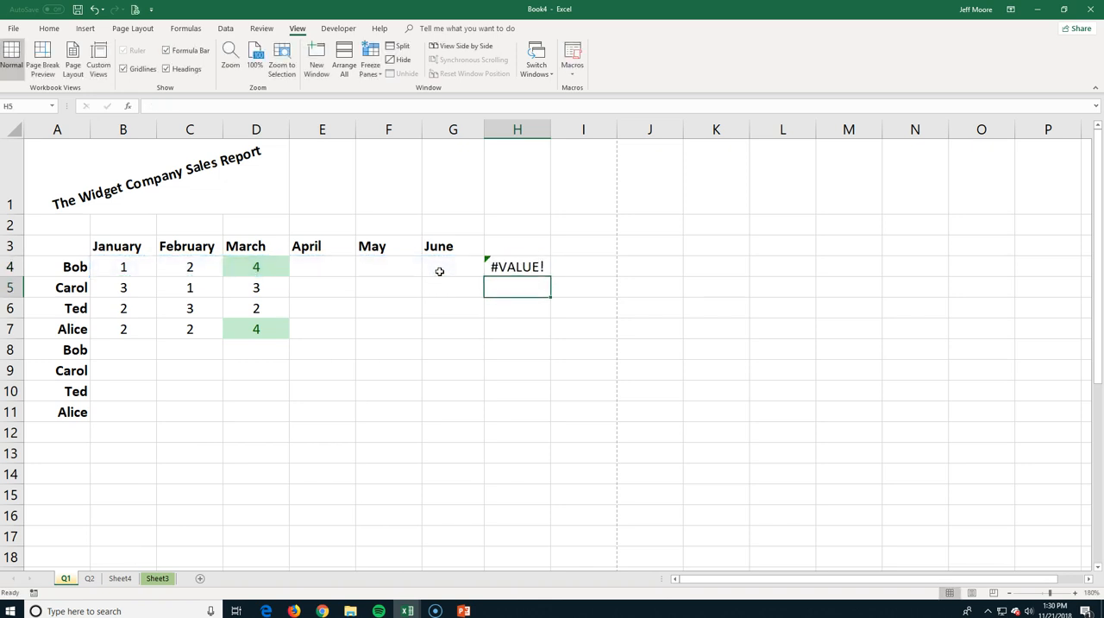
Enter the April values 1, 2, 3 and 4 in cells E4 through E7.
{"action": "left_click", "coordinate": [325, 266]}
{"action": "type", "text": "1"}
{"action": "key", "text": "Return"}
{"action": "type", "text": "2"}
{"action": "key", "text": "Return"}
{"action": "type", "text": "3"}
{"action": "key", "text": "Return"}
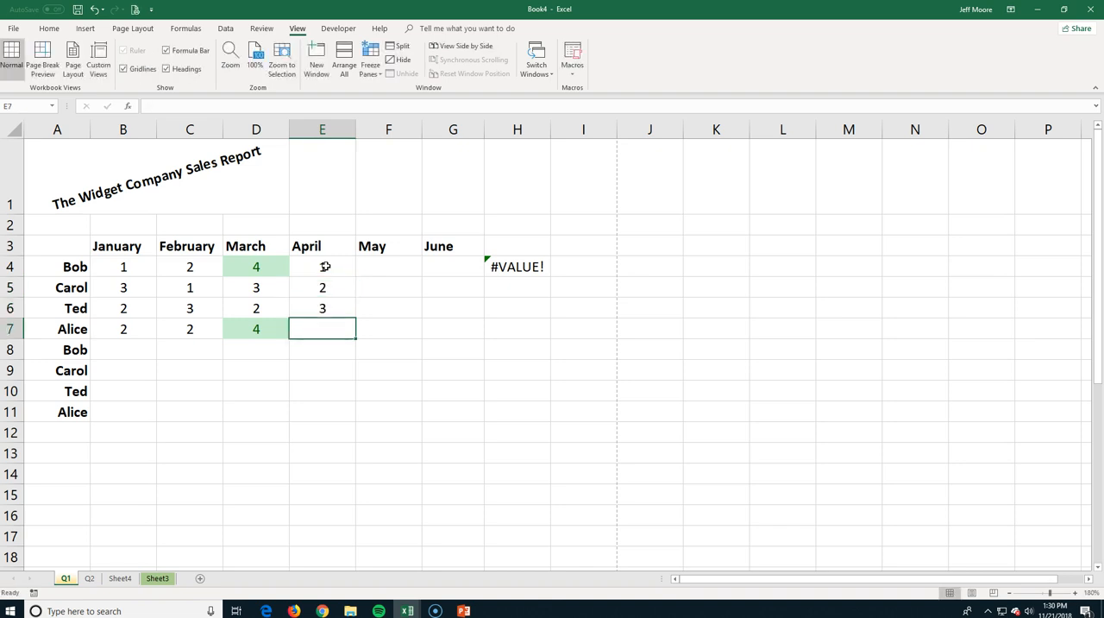
{"action": "type", "text": "4"}
{"action": "key", "text": "Return"}
Enter 2 for May and 3 for June in row 4, and format G4 as General.
{"action": "left_click", "coordinate": [388, 261]}
{"action": "type", "text": "2"}
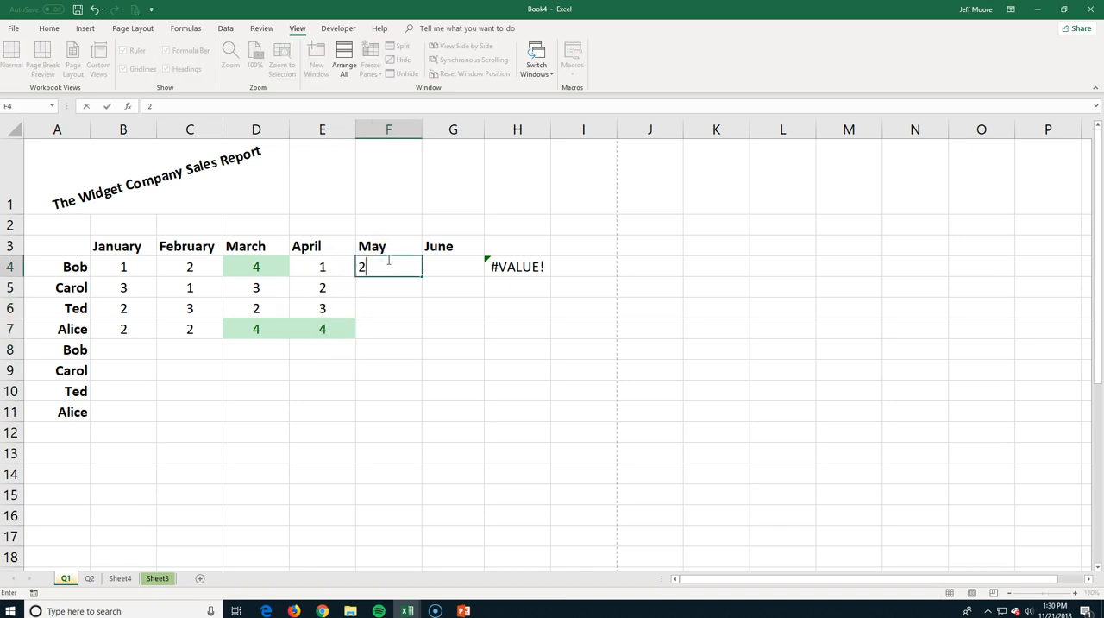
{"action": "key", "text": "Tab"}
{"action": "type", "text": "3"}
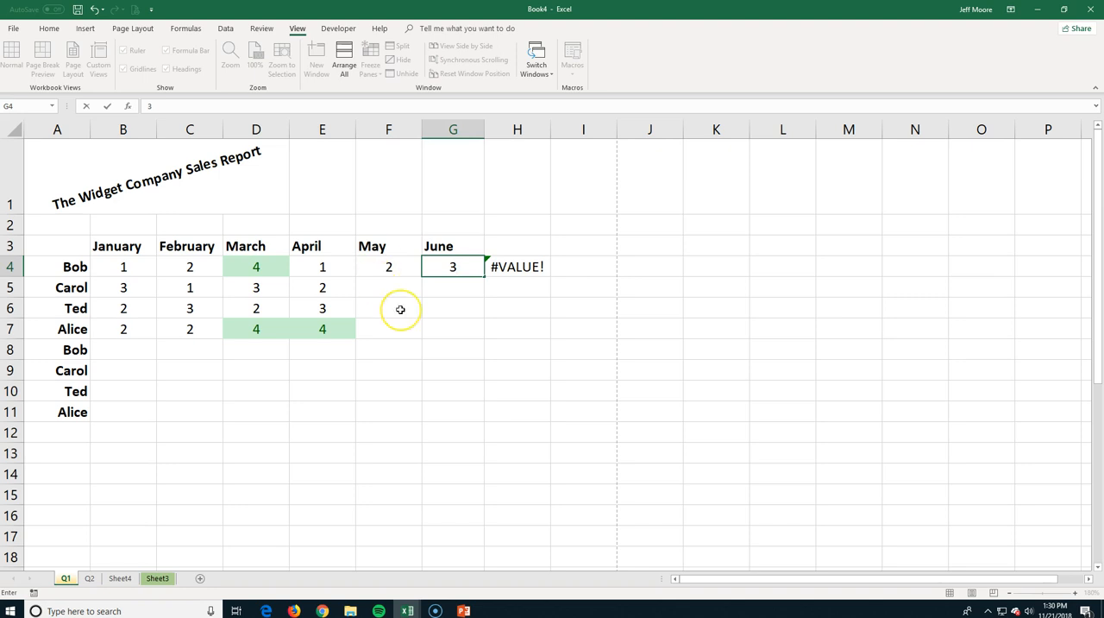
{"action": "key", "text": "Return"}
{"action": "left_click", "coordinate": [440, 268]}
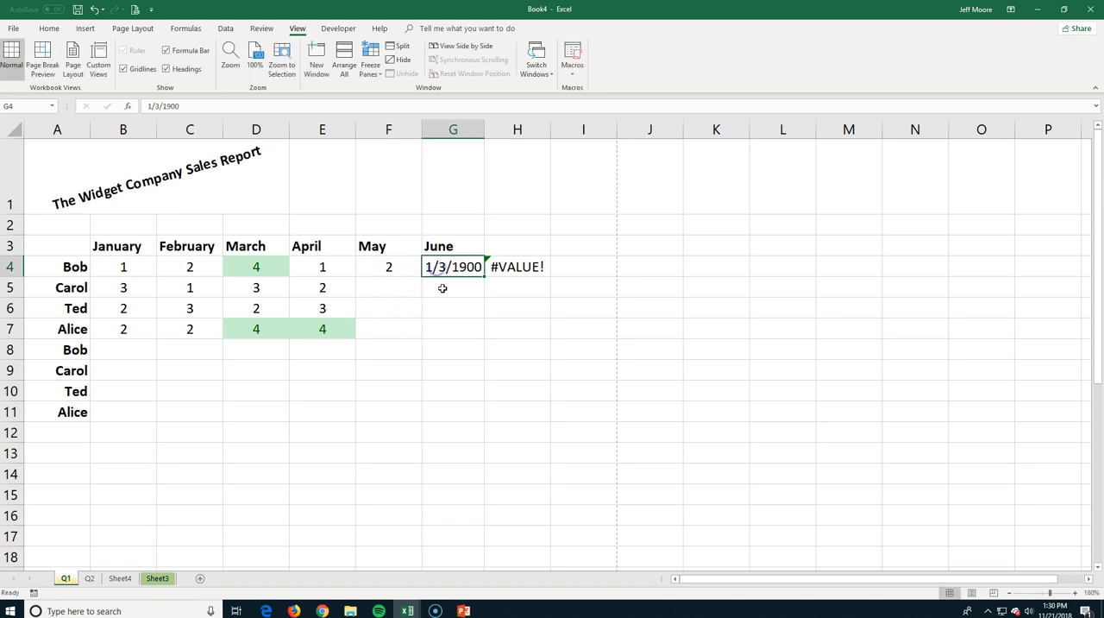
{"action": "left_click", "coordinate": [48, 27]}
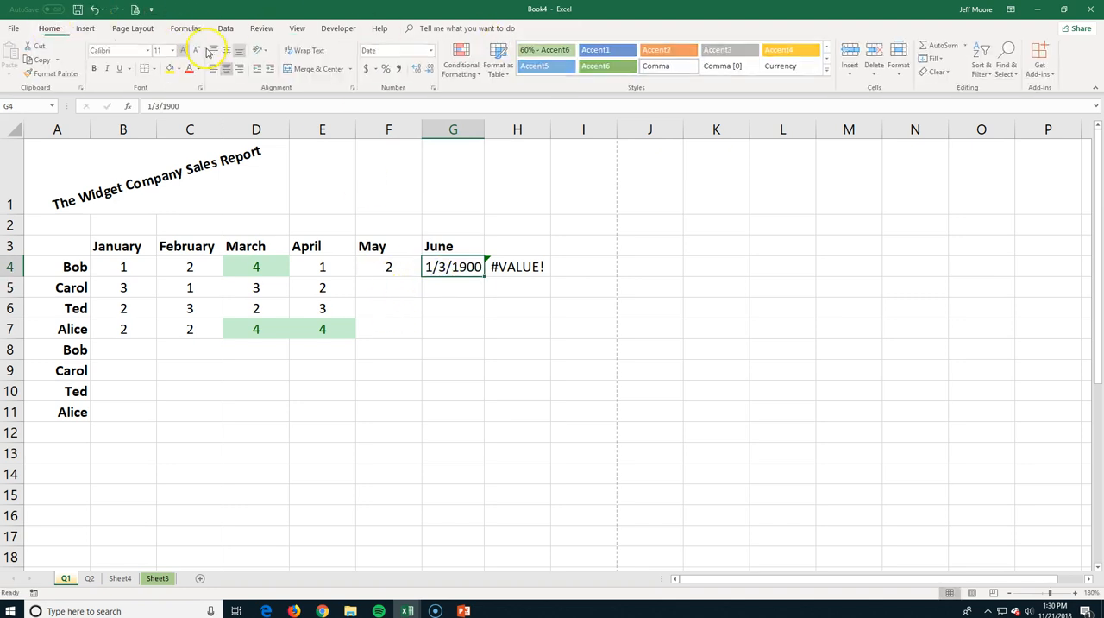
{"action": "left_click", "coordinate": [432, 50]}
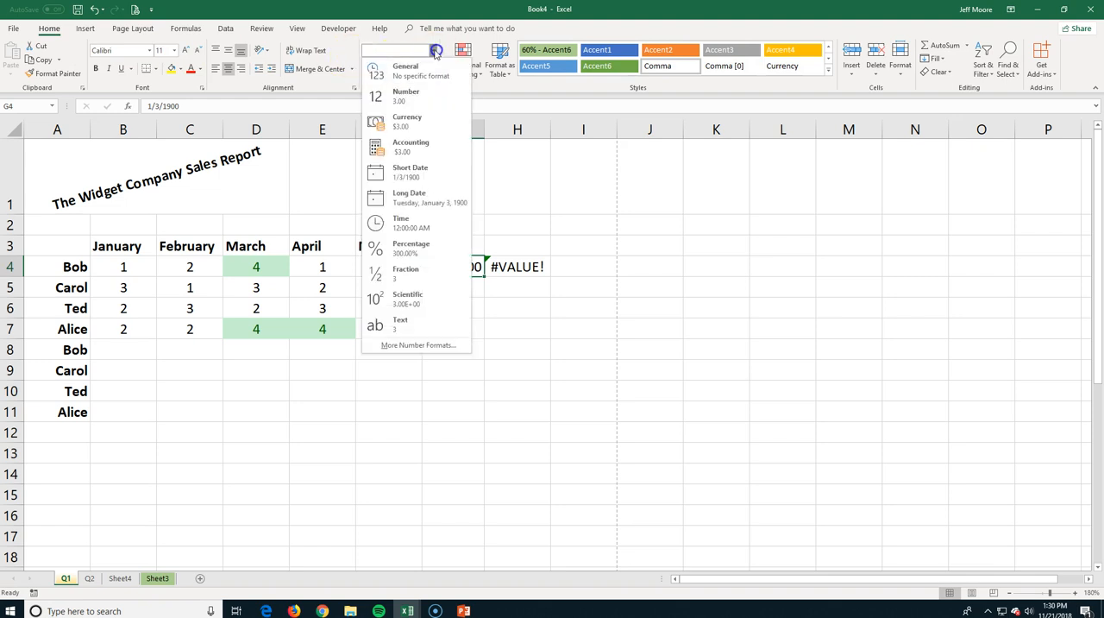
{"action": "left_click", "coordinate": [399, 69]}
{"action": "left_click", "coordinate": [562, 230]}
Change the formula in H4 to =SUM(B4:G4), and fill it down to H7.
{"action": "left_click", "coordinate": [518, 267]}
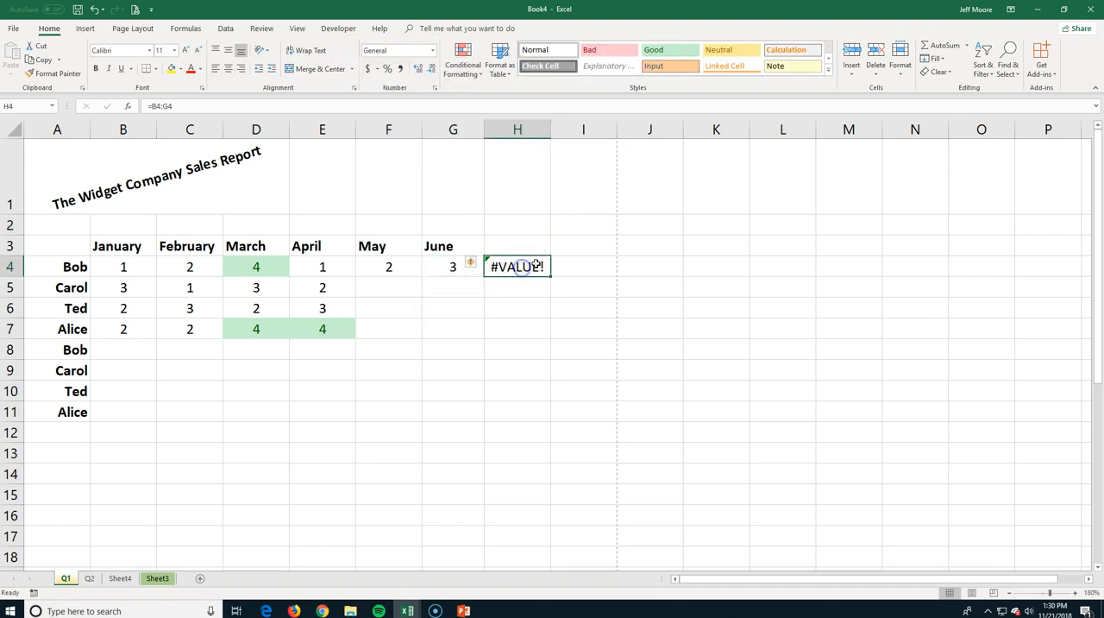
{"action": "left_click", "coordinate": [153, 105]}
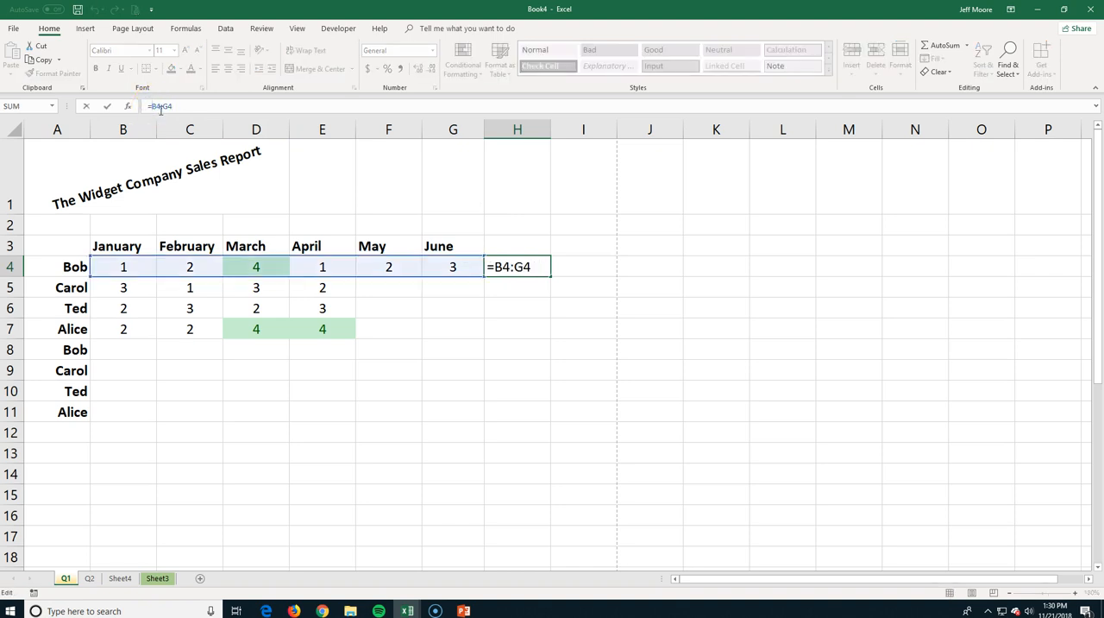
{"action": "type", "text": "sum("}
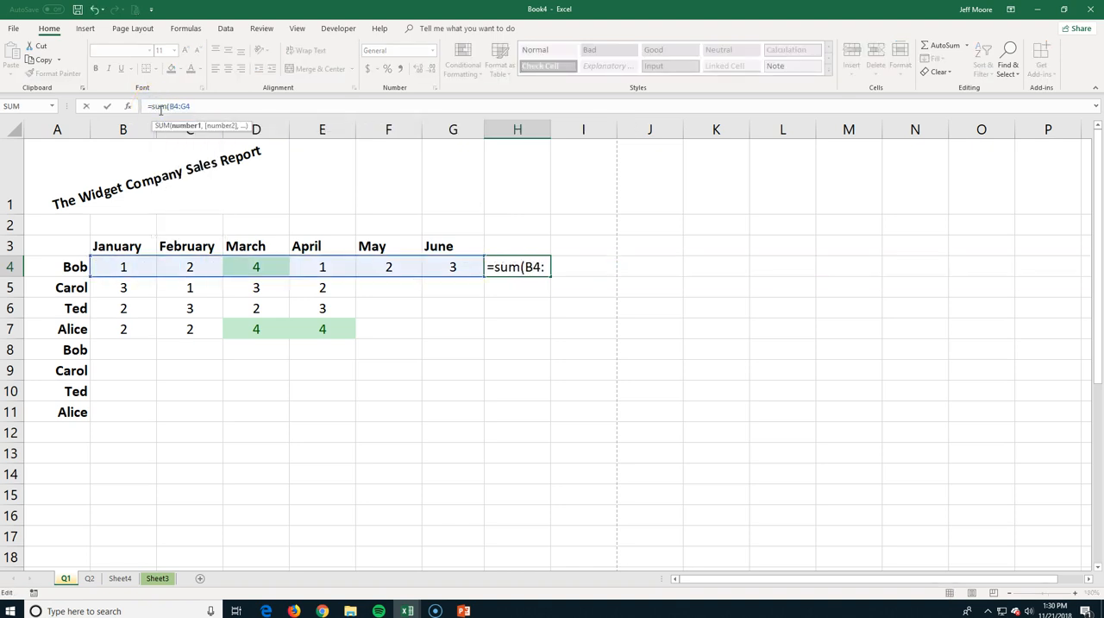
{"action": "key", "text": "End"}
{"action": "type", "text": ")"}
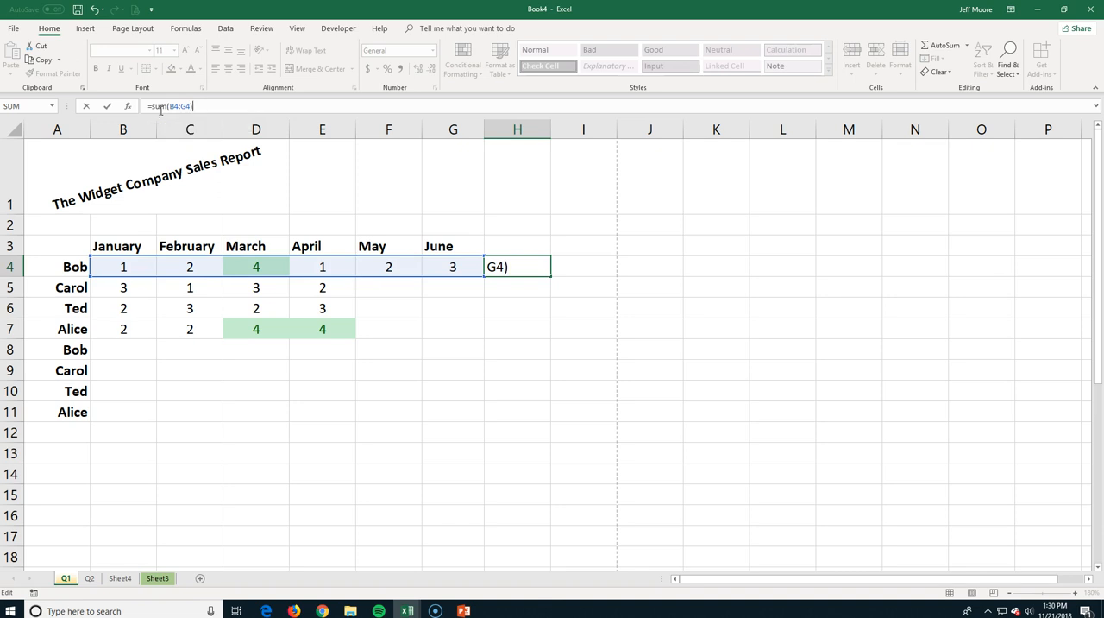
{"action": "key", "text": "Return"}
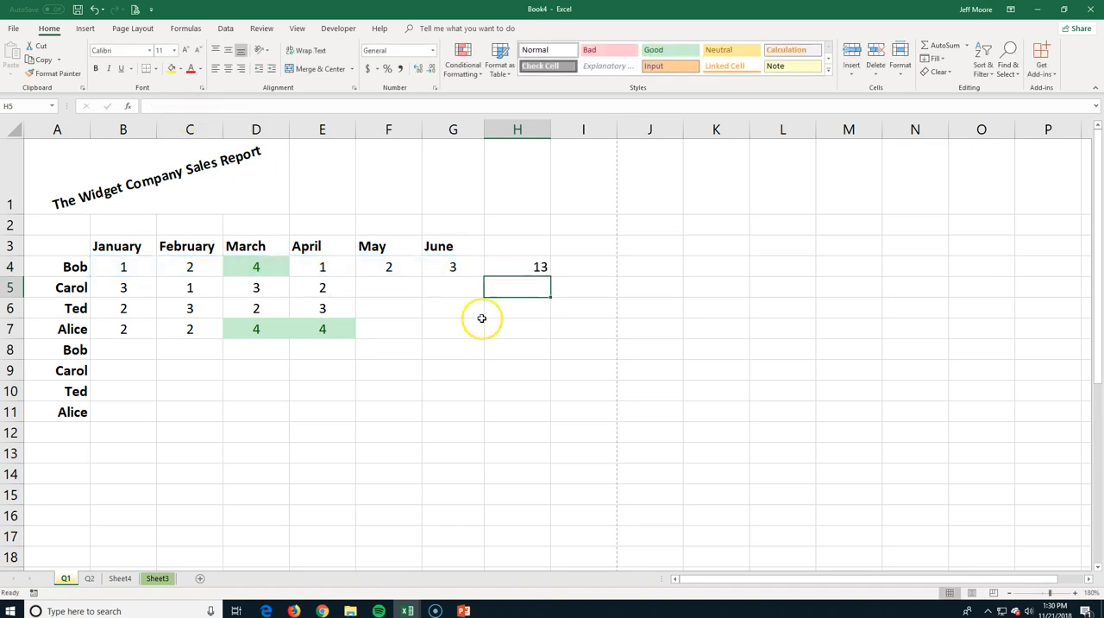
{"action": "left_click", "coordinate": [512, 266]}
{"action": "left_click_drag", "start_coordinate": [548, 276], "coordinate": [539, 330]}
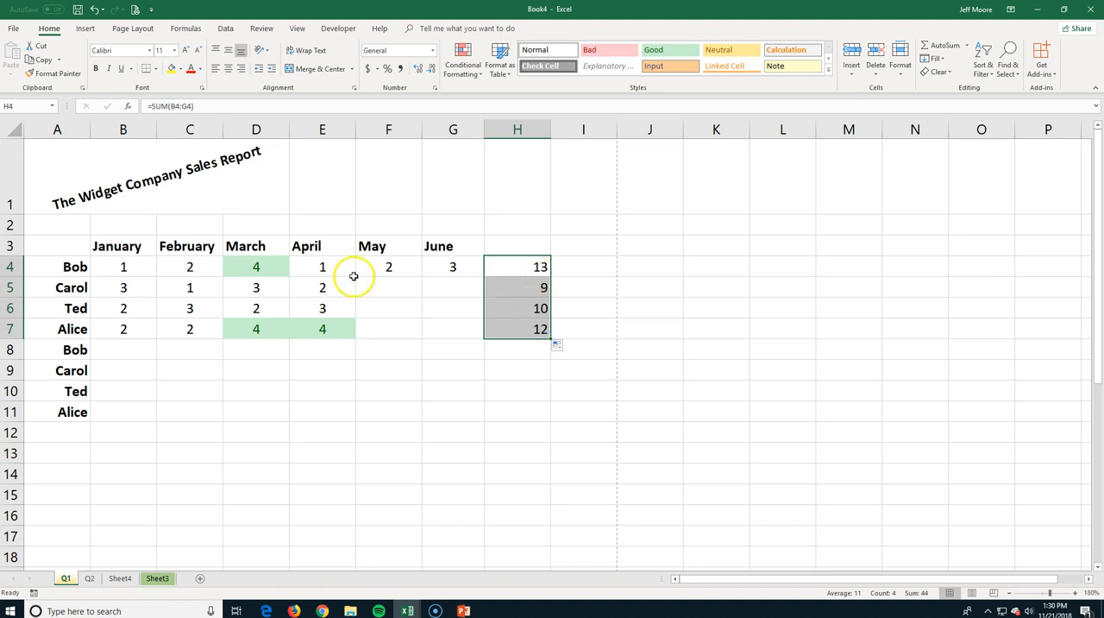
Enter 3 for May and 4 for June in row 5, and format G5 as General.
{"action": "left_click", "coordinate": [388, 289]}
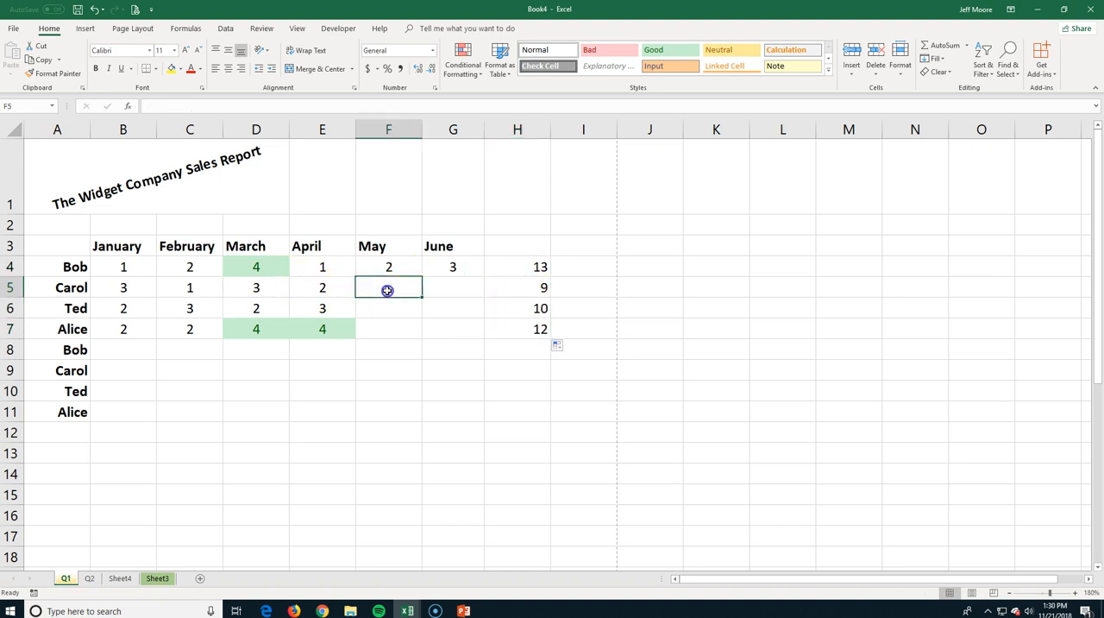
{"action": "type", "text": "3"}
{"action": "key", "text": "Return"}
{"action": "key", "text": "Up"}
{"action": "key", "text": "Right"}
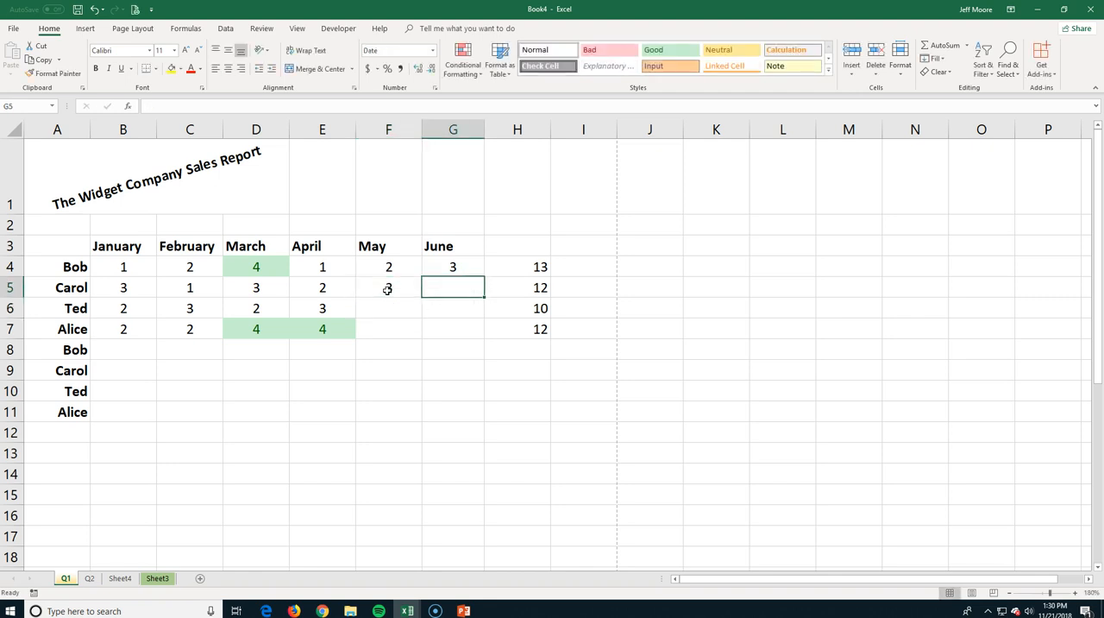
{"action": "type", "text": "4"}
{"action": "key", "text": "Return"}
{"action": "key", "text": "Up"}
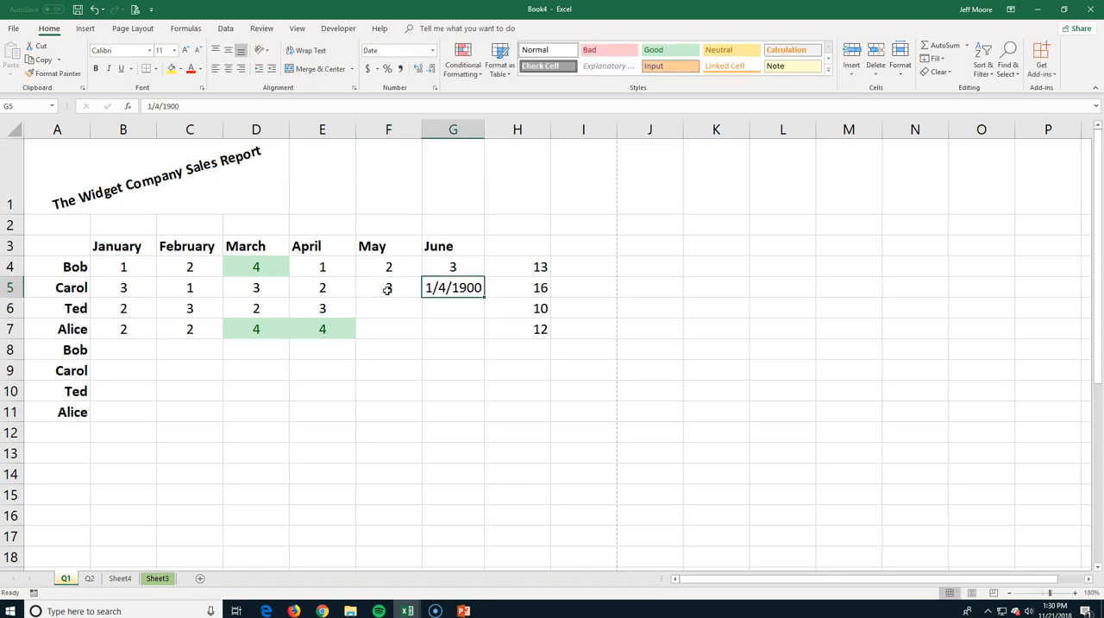
{"action": "left_click", "coordinate": [432, 50]}
{"action": "left_click", "coordinate": [394, 67]}
{"action": "left_click", "coordinate": [369, 306]}
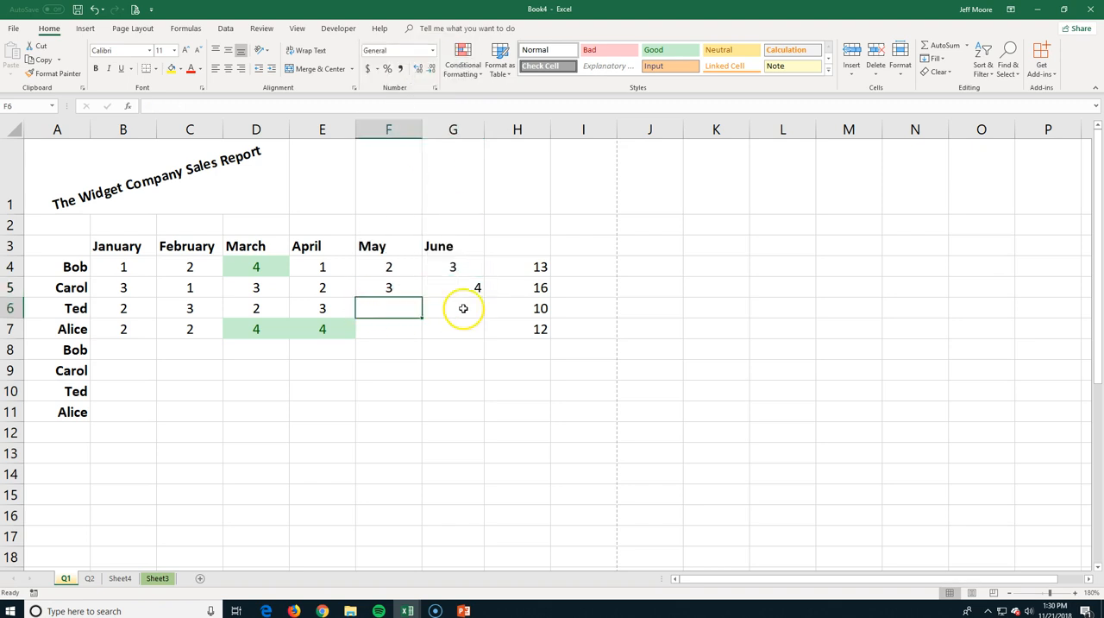
{"action": "left_click", "coordinate": [404, 306]}
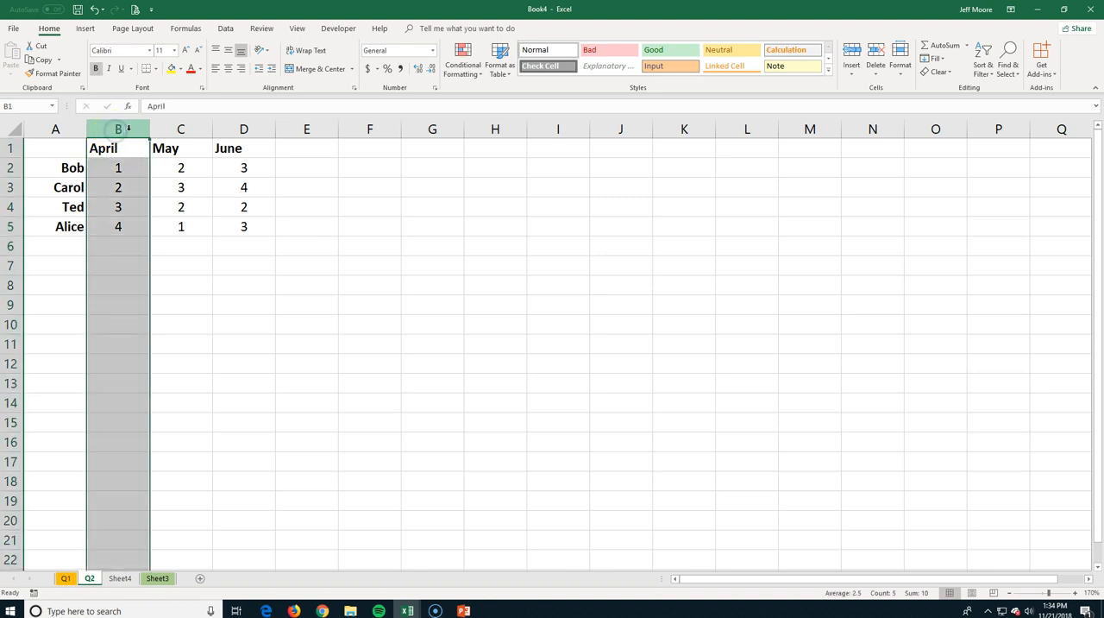
Resize the month columns on the Q2 sheet, and AutoFit columns A through D to their contents.
{"action": "left_click_drag", "start_coordinate": [148, 128], "coordinate": [270, 130]}
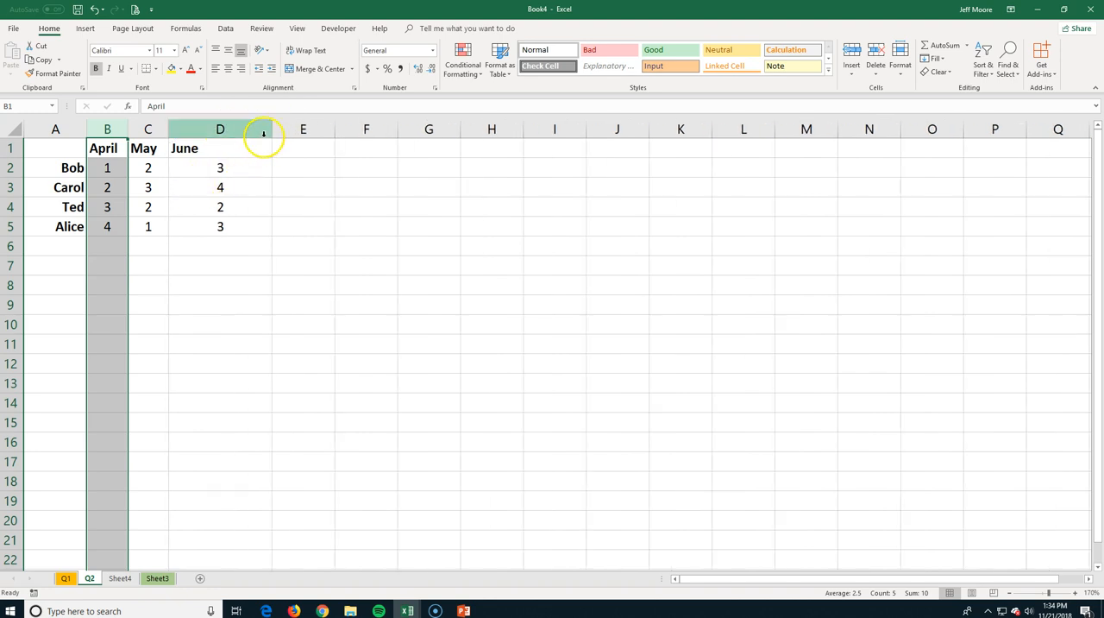
{"action": "double_click", "coordinate": [271, 129]}
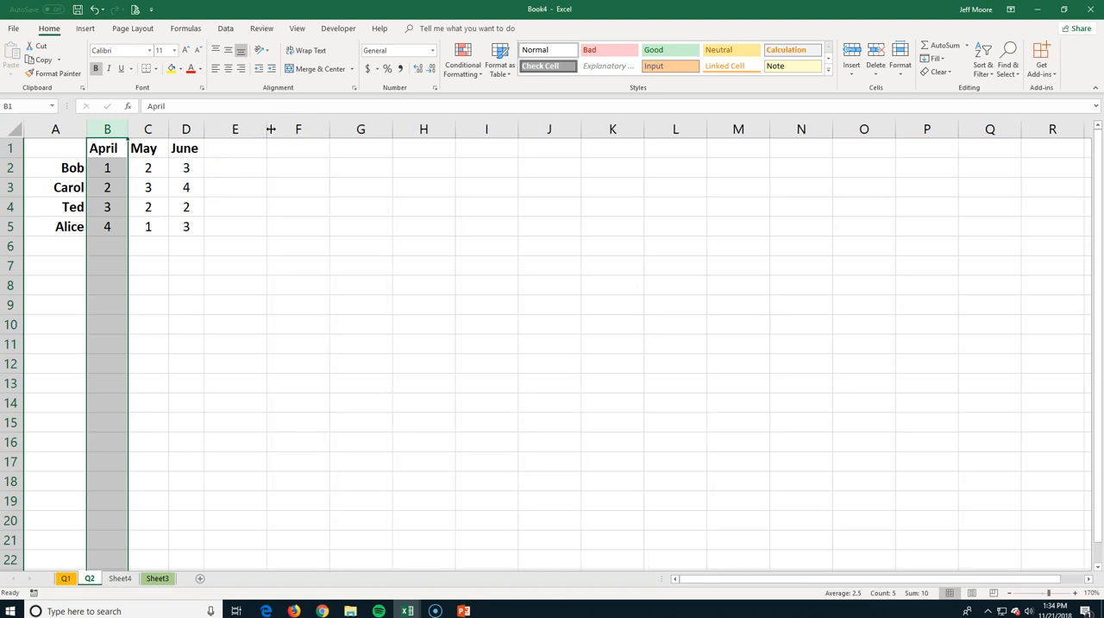
{"action": "double_click", "coordinate": [169, 130]}
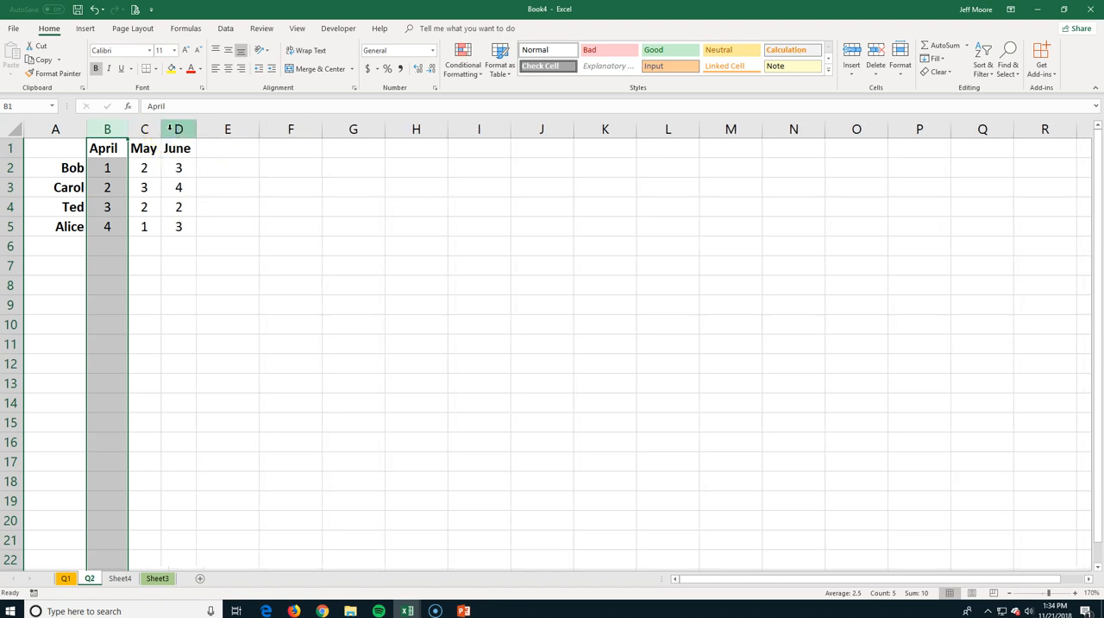
{"action": "double_click", "coordinate": [127, 129]}
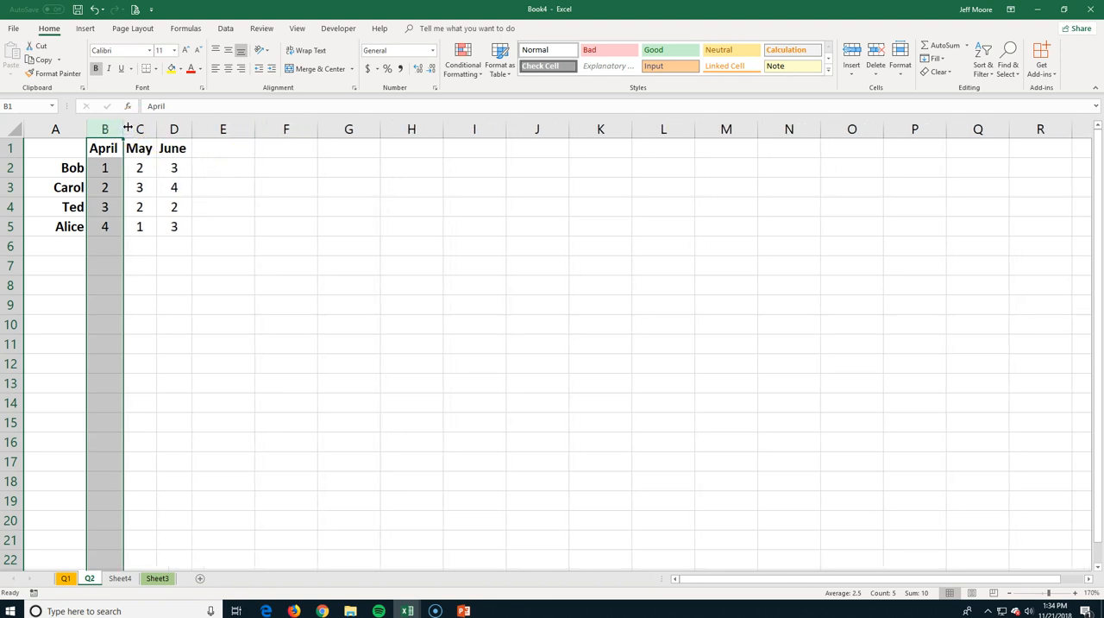
{"action": "double_click", "coordinate": [87, 128]}
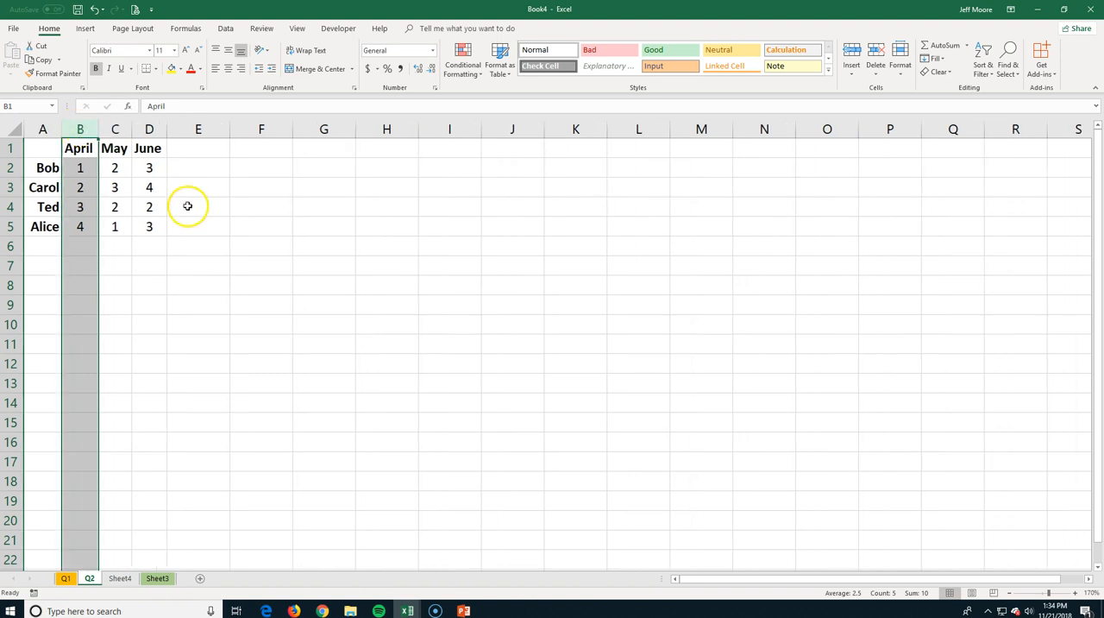
Set the height of row 5 on the Q2 sheet to 20.
{"action": "right_click", "coordinate": [11, 228]}
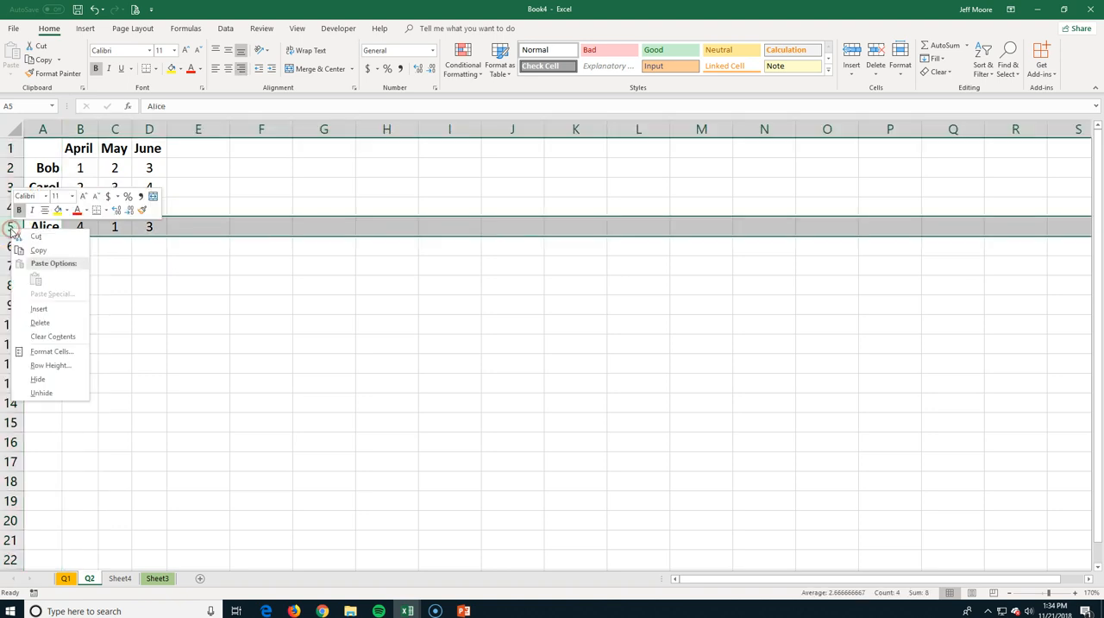
{"action": "left_click", "coordinate": [49, 365]}
{"action": "type", "text": "20"}
{"action": "key", "text": "Return"}
{"action": "left_click", "coordinate": [97, 314]}
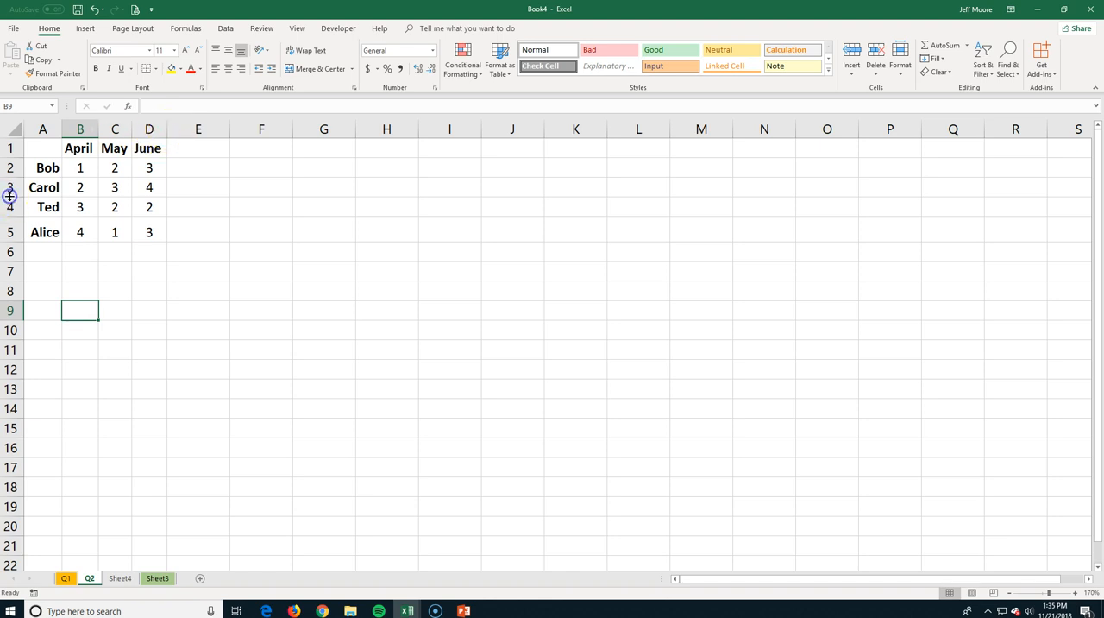
Shrink row 3 on the Q2 sheet below its text height, and AutoFit the row height.
{"action": "left_click_drag", "start_coordinate": [9, 196], "coordinate": [11, 187]}
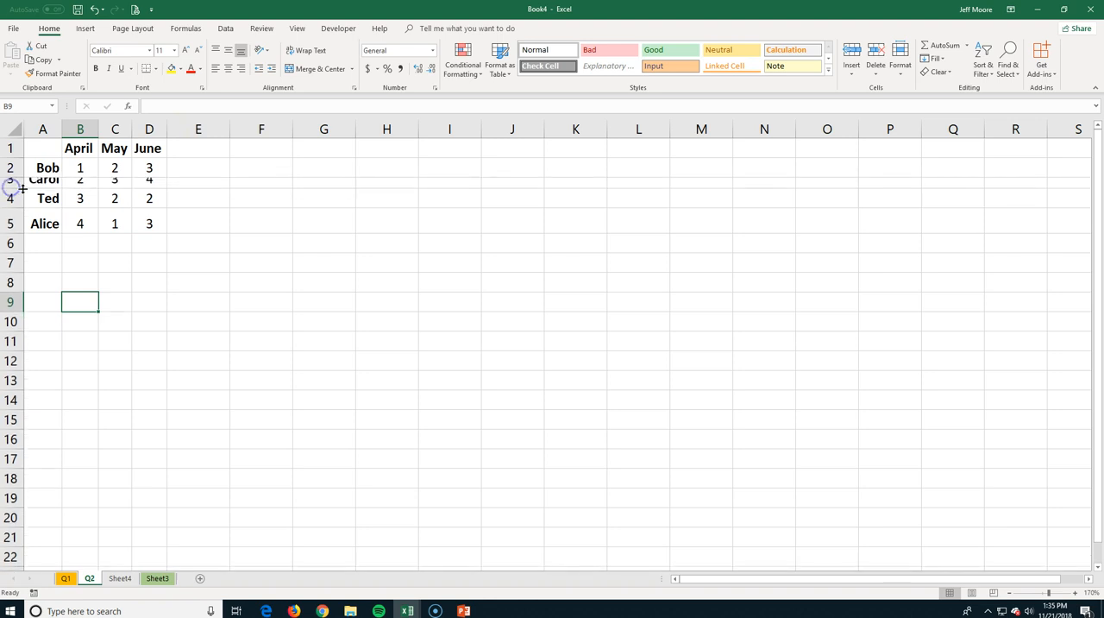
{"action": "double_click", "coordinate": [13, 188]}
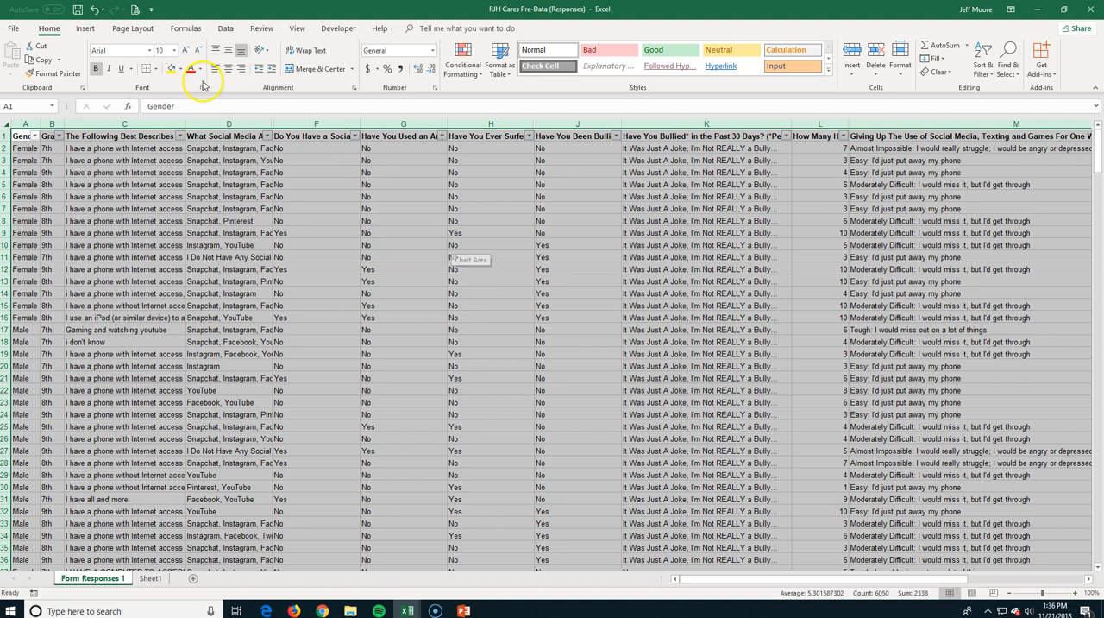
Filter the Gender column of the survey responses to show only Female rows.
{"action": "left_click", "coordinate": [227, 28]}
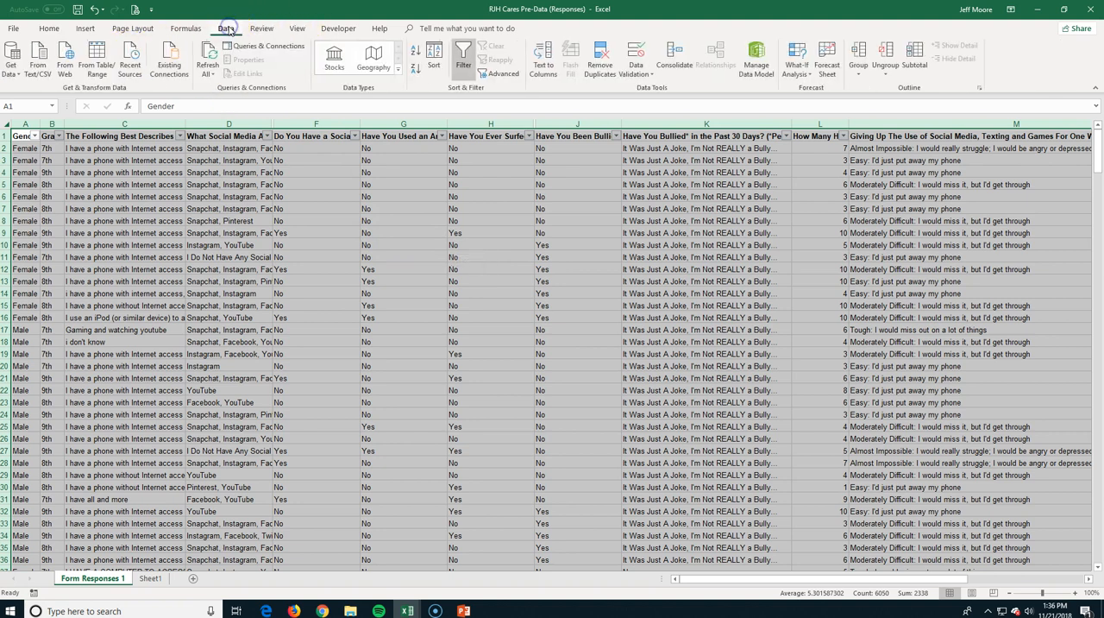
{"action": "left_click", "coordinate": [464, 58]}
{"action": "left_click", "coordinate": [467, 62]}
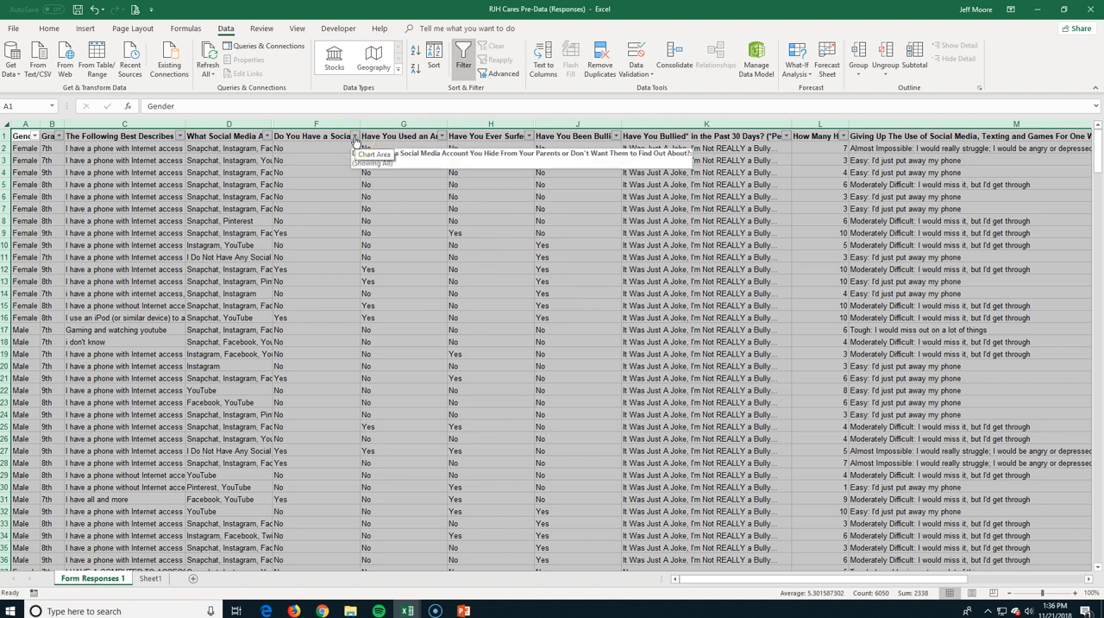
{"action": "left_click", "coordinate": [35, 136]}
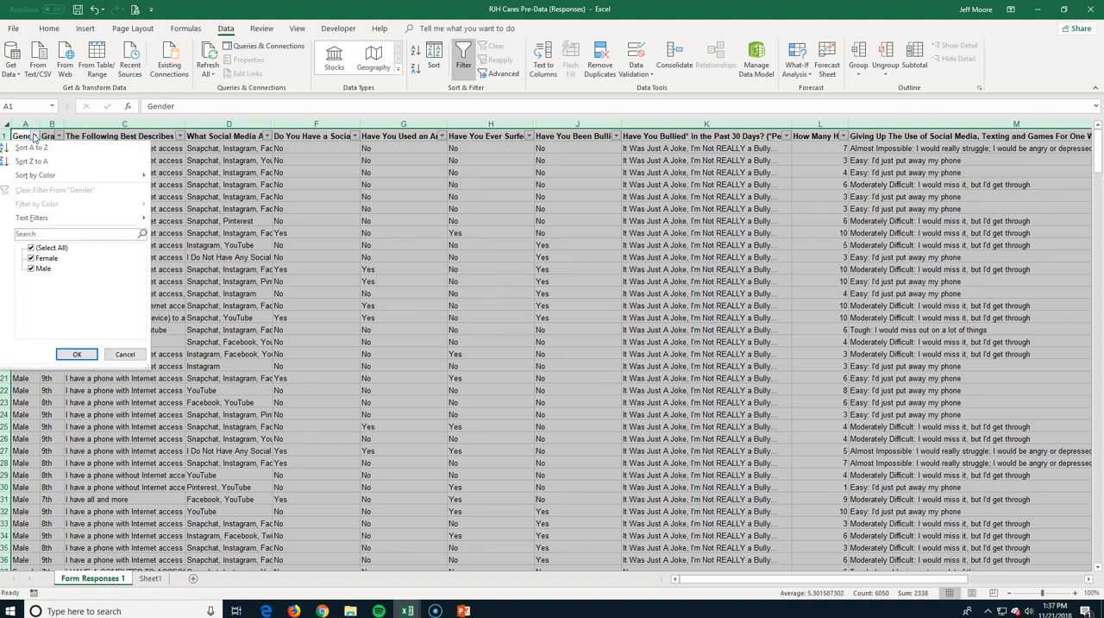
{"action": "left_click", "coordinate": [40, 270]}
{"action": "left_click", "coordinate": [75, 356]}
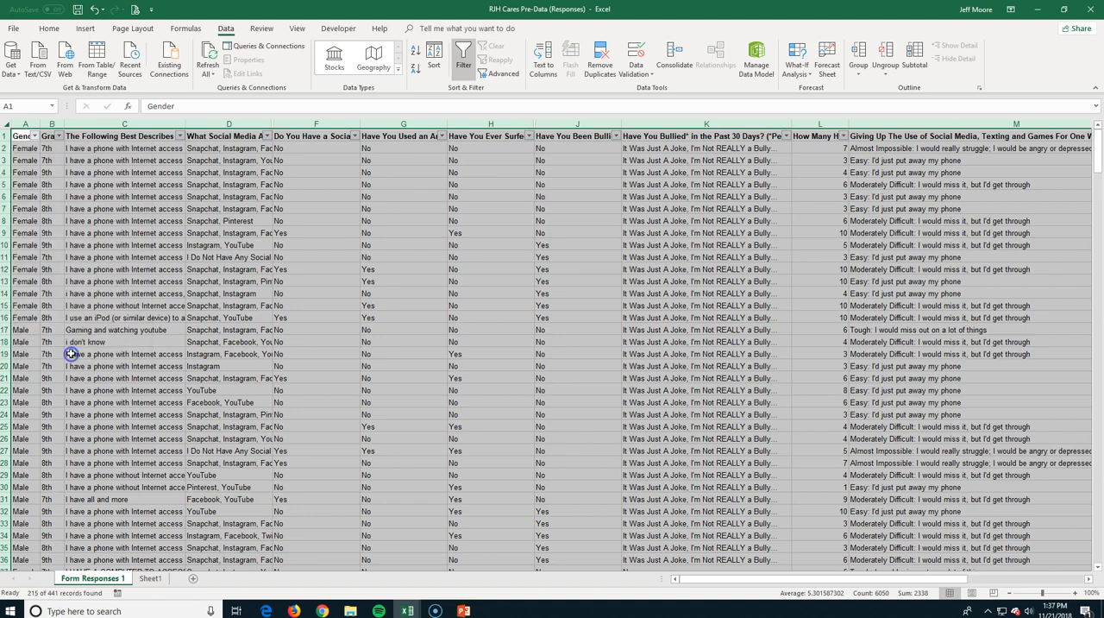
Look through the filtered Female responses and undo the Gender filter.
{"action": "scroll", "coordinate": [41, 316], "scroll_direction": "down", "scroll_amount": 10}
{"action": "scroll", "coordinate": [41, 316], "scroll_direction": "down", "scroll_amount": 1}
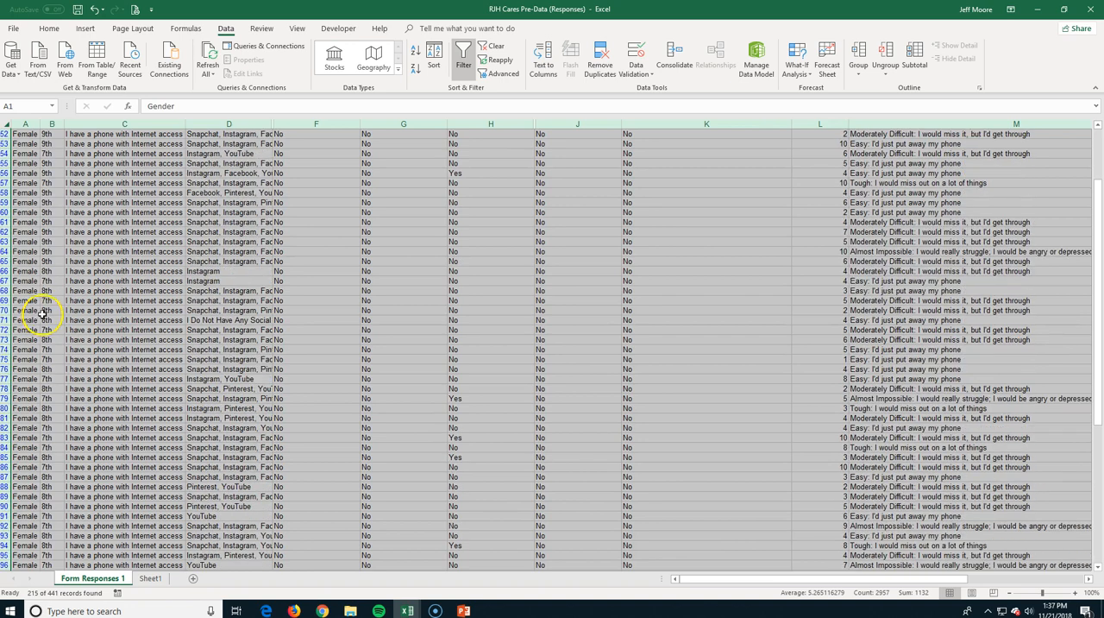
{"action": "scroll", "coordinate": [41, 311], "scroll_direction": "up", "scroll_amount": 15}
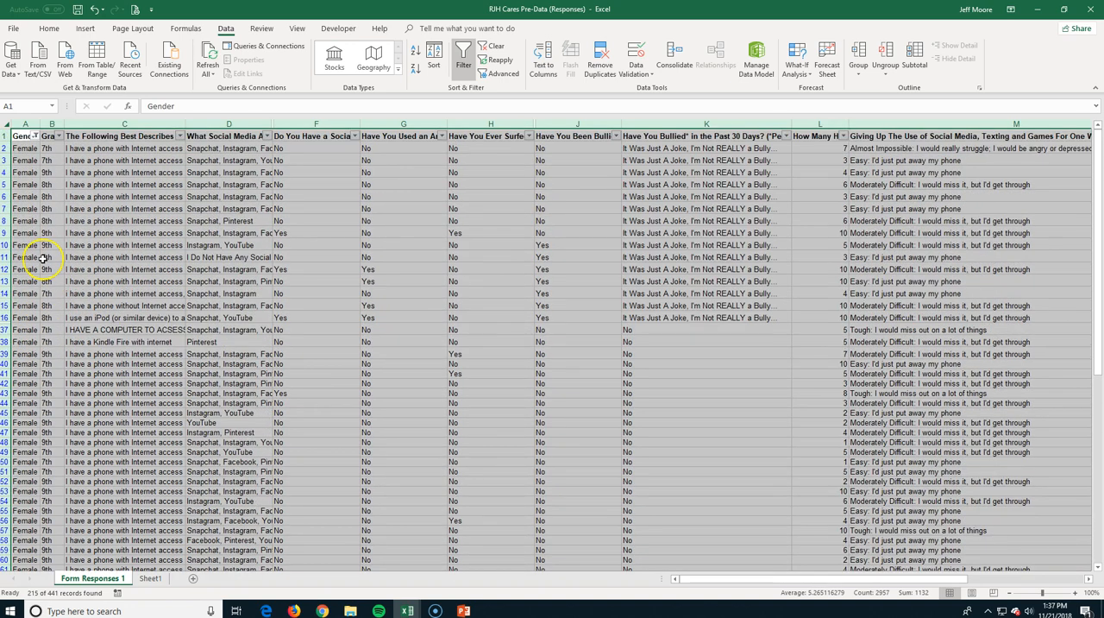
{"action": "key", "text": "ctrl+z"}
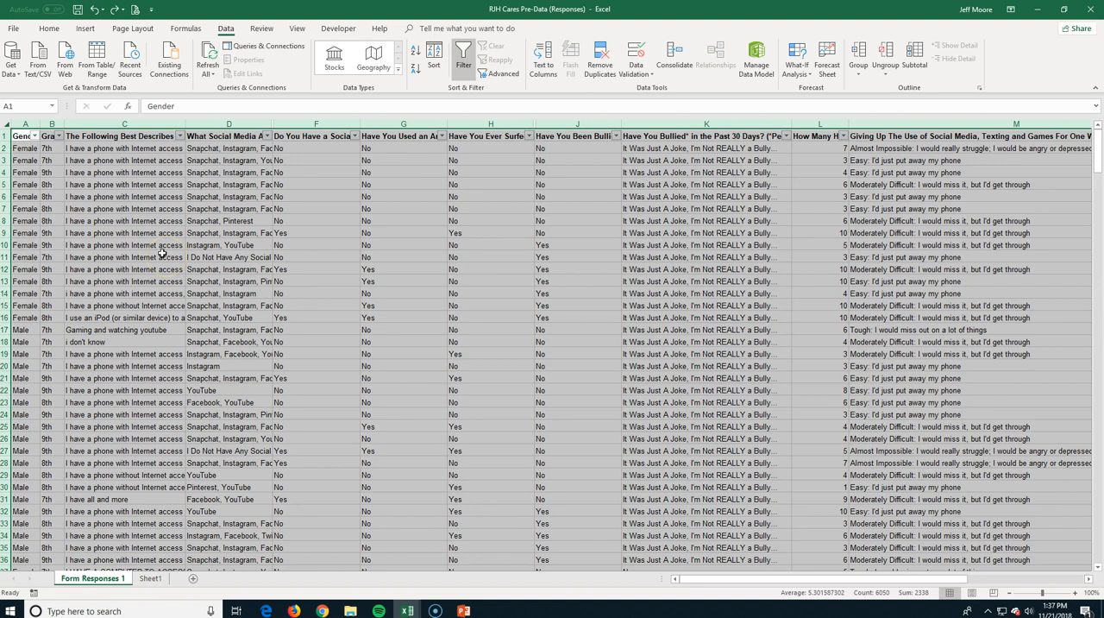
Sort the survey responses by Gender and then by Grade, both on cell values from A to Z.
{"action": "left_click", "coordinate": [416, 55]}
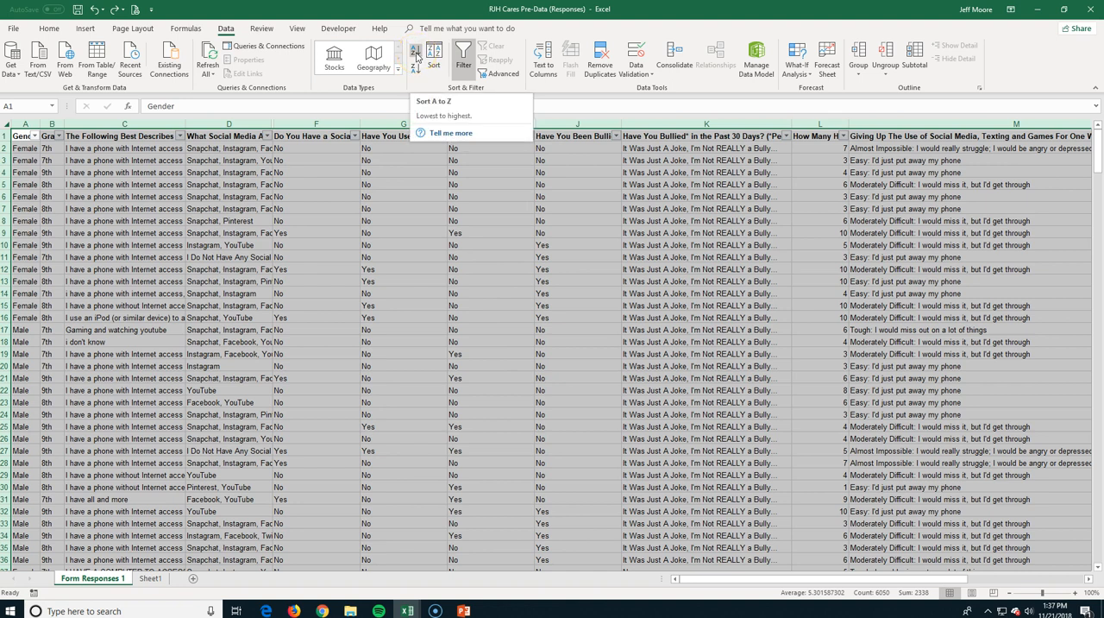
{"action": "left_click", "coordinate": [415, 73]}
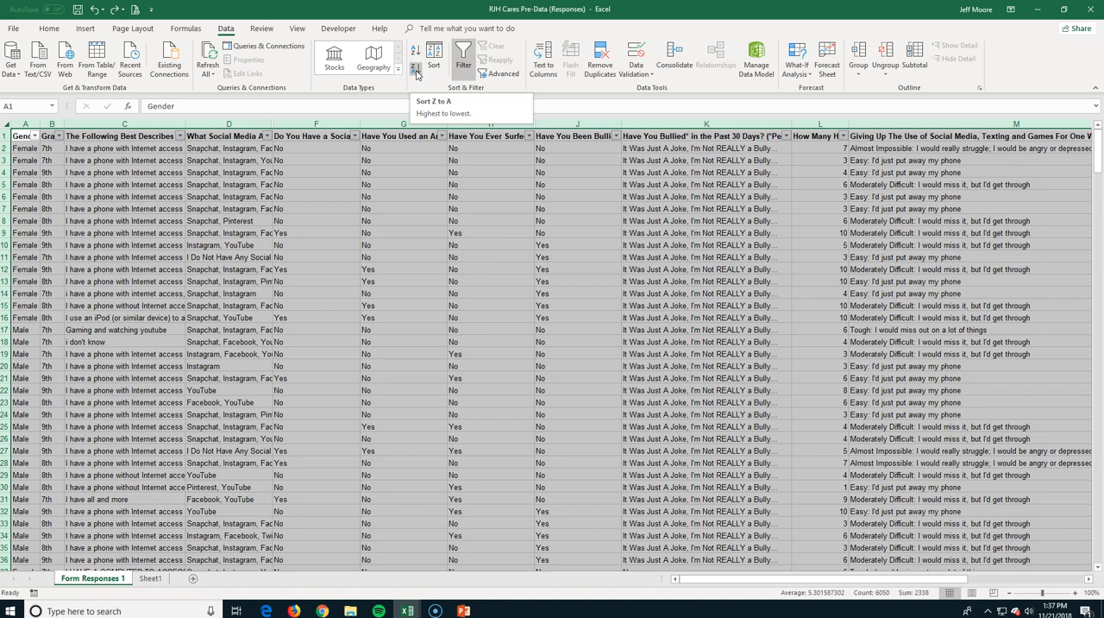
{"action": "left_click", "coordinate": [435, 65]}
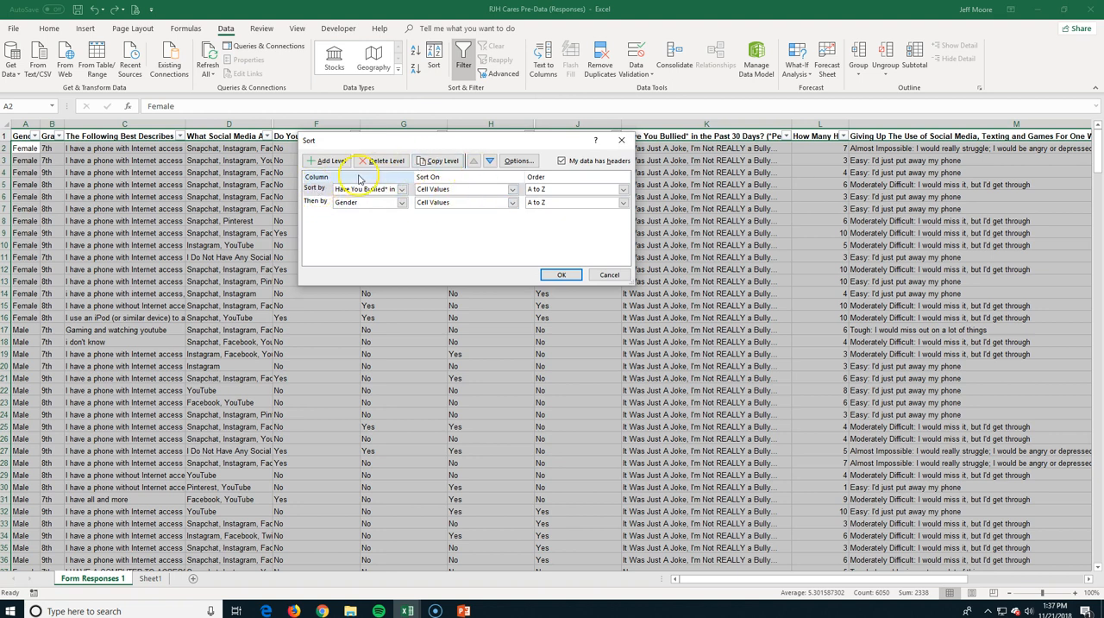
{"action": "left_click", "coordinate": [402, 189]}
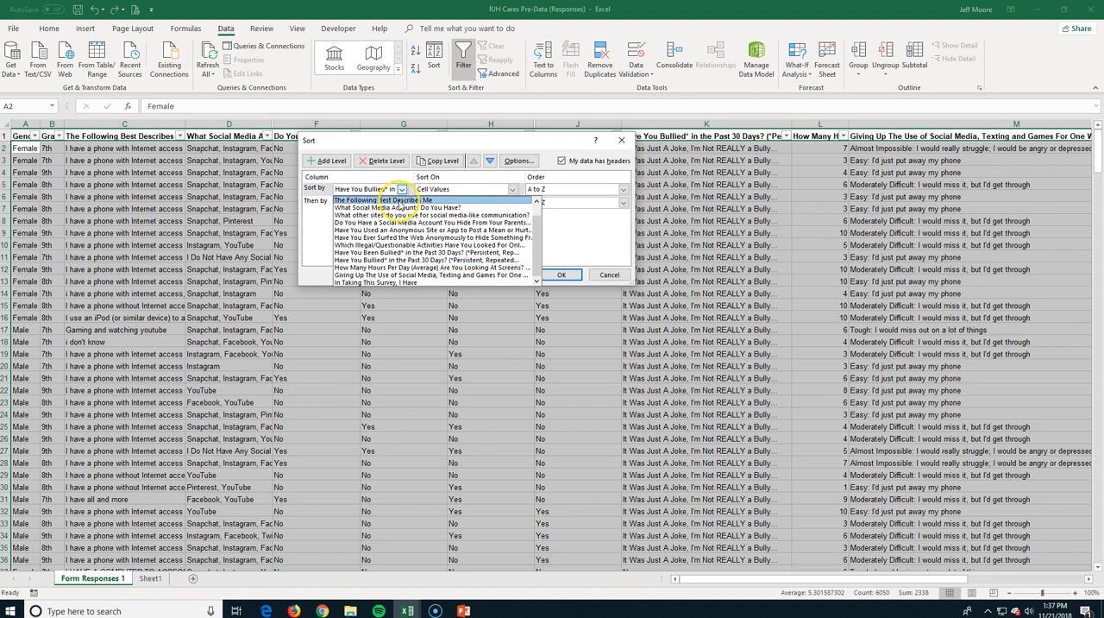
{"action": "scroll", "coordinate": [527, 200], "scroll_direction": "up", "scroll_amount": 1}
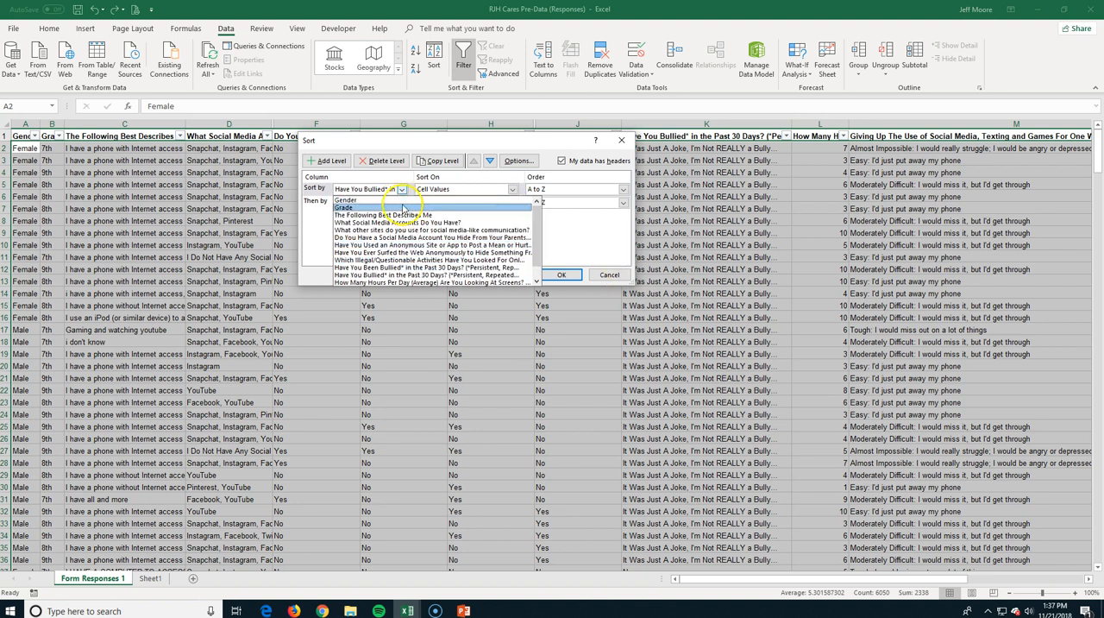
{"action": "left_click", "coordinate": [359, 200]}
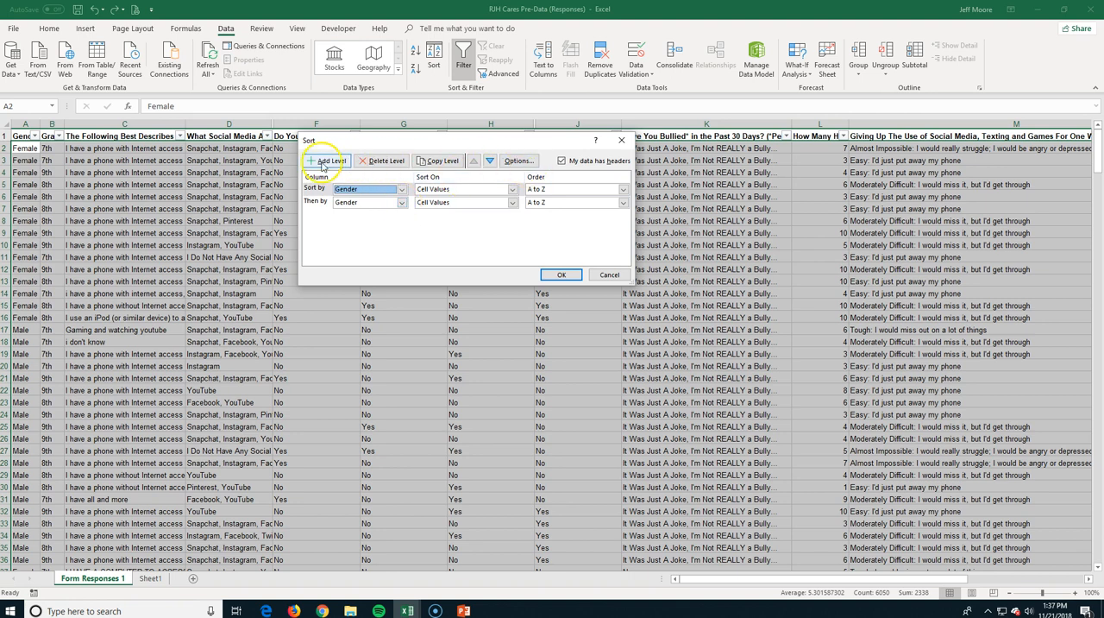
{"action": "left_click", "coordinate": [401, 203]}
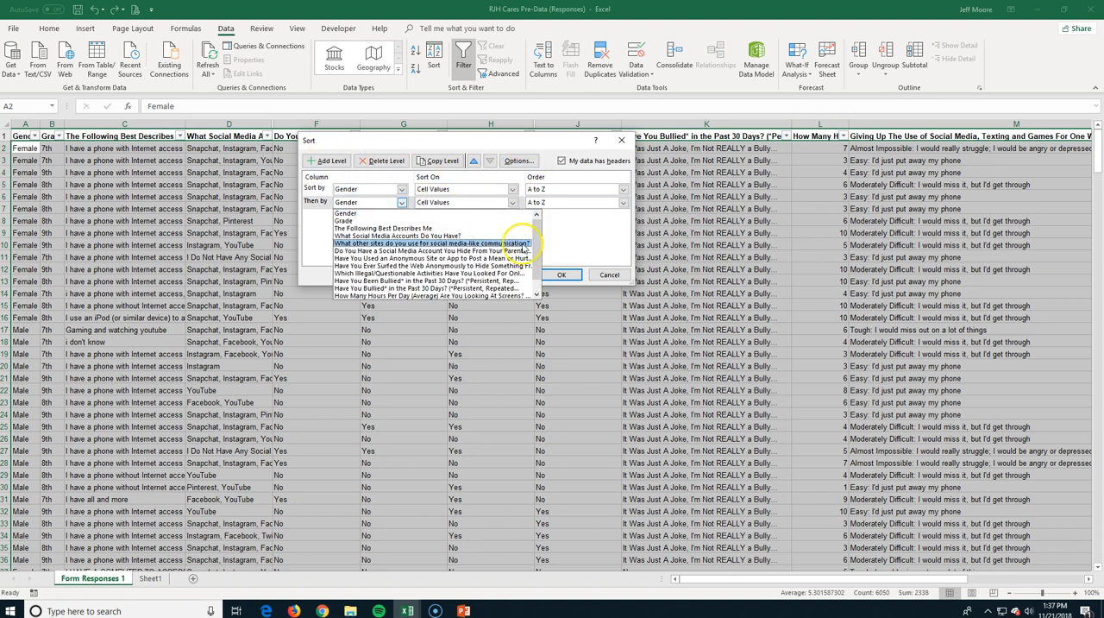
{"action": "left_click", "coordinate": [390, 222]}
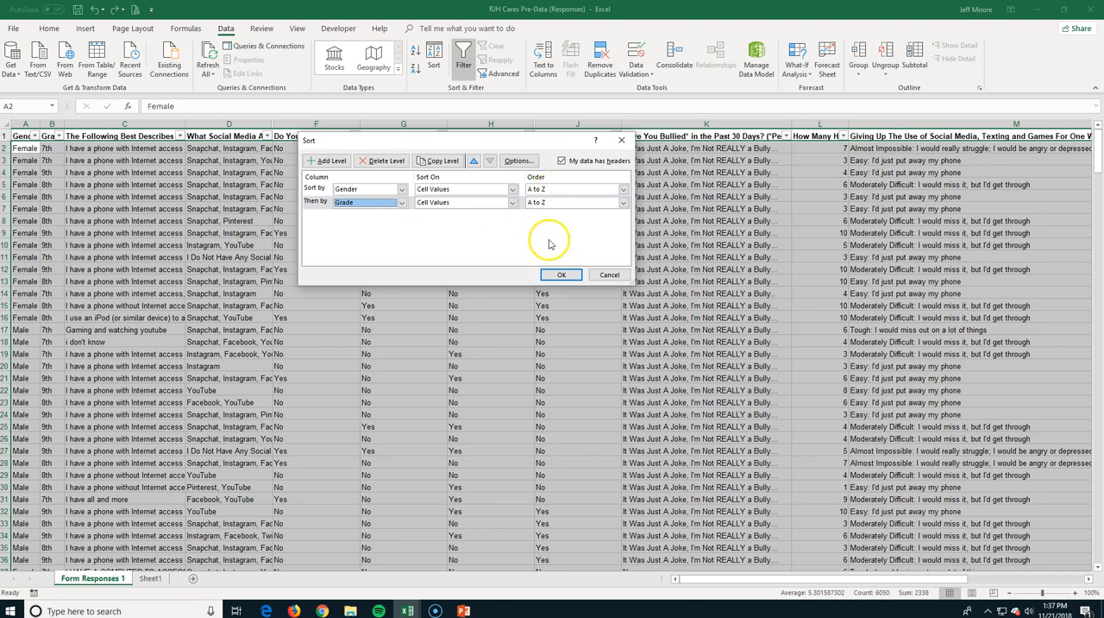
{"action": "left_click", "coordinate": [561, 274]}
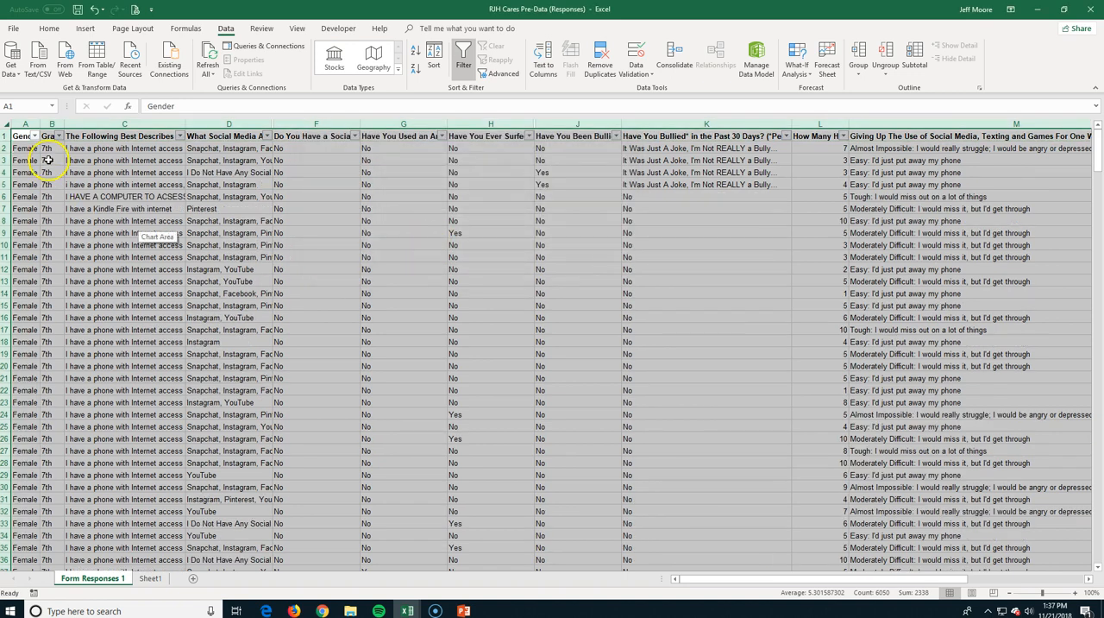
Examine how the sorted responses are grouped by gender and grade down the sheet.
{"action": "scroll", "coordinate": [65, 377], "scroll_direction": "down", "scroll_amount": 18}
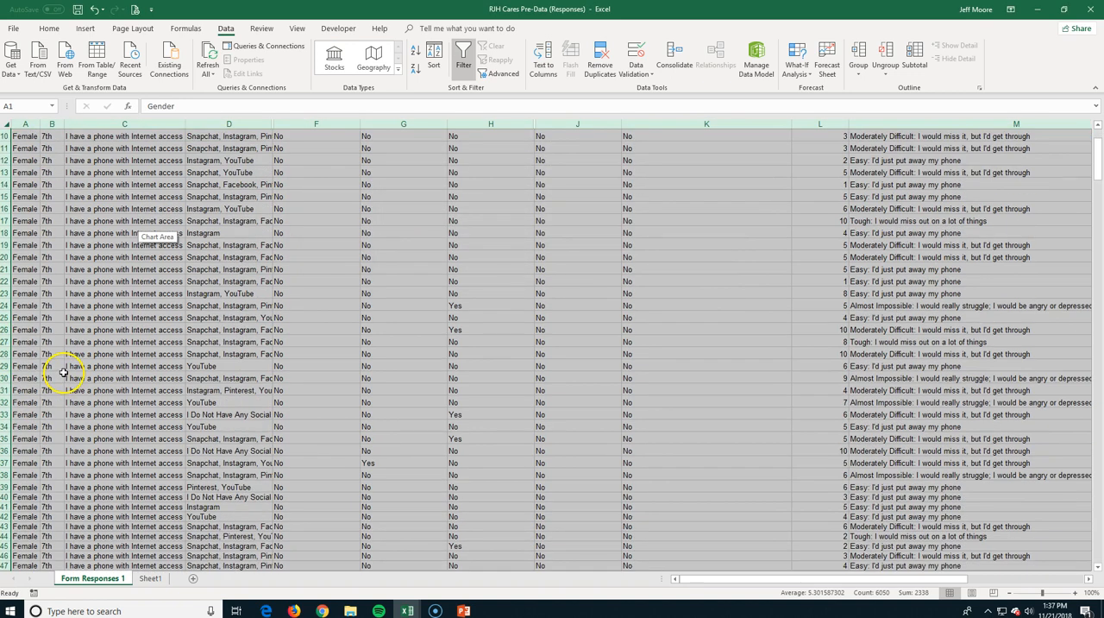
{"action": "scroll", "coordinate": [63, 358], "scroll_direction": "down", "scroll_amount": 4}
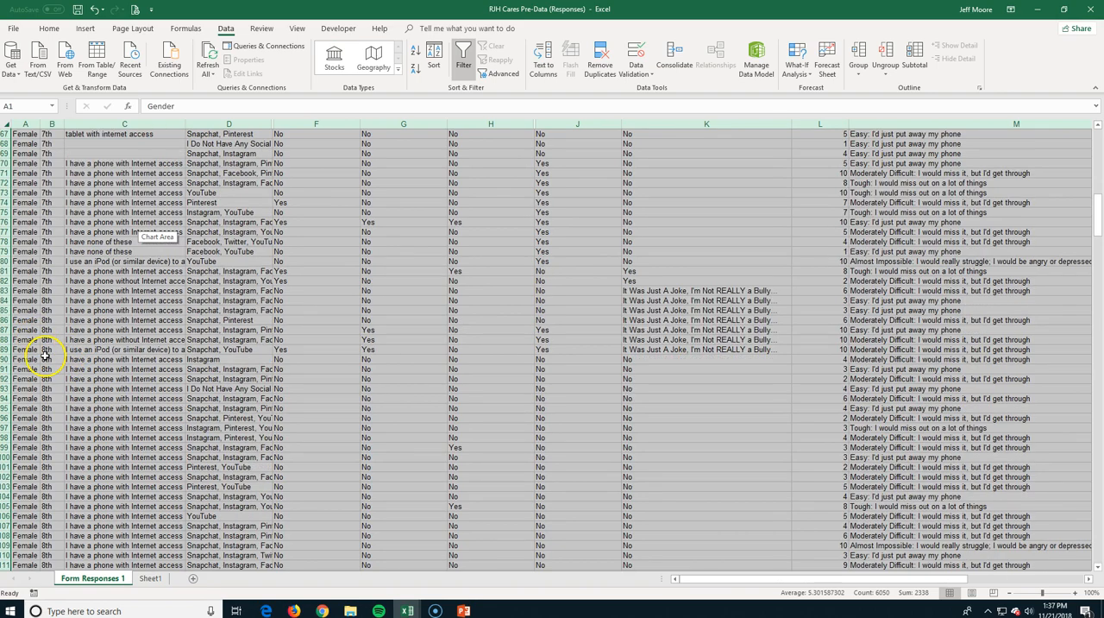
{"action": "scroll", "coordinate": [44, 354], "scroll_direction": "down", "scroll_amount": 20}
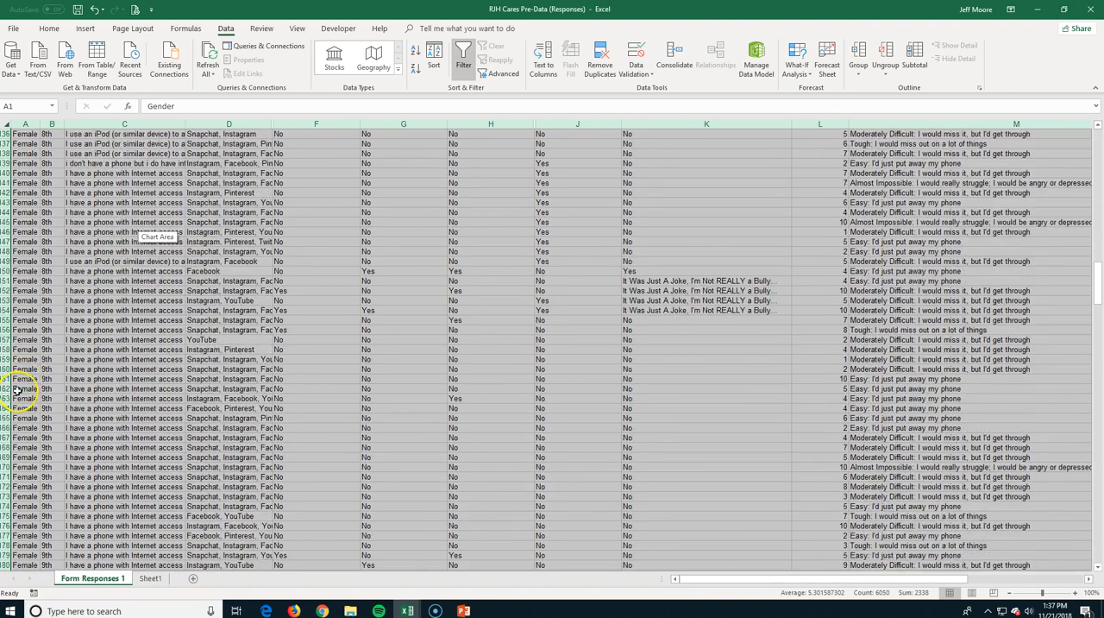
{"action": "scroll", "coordinate": [47, 375], "scroll_direction": "down", "scroll_amount": 20}
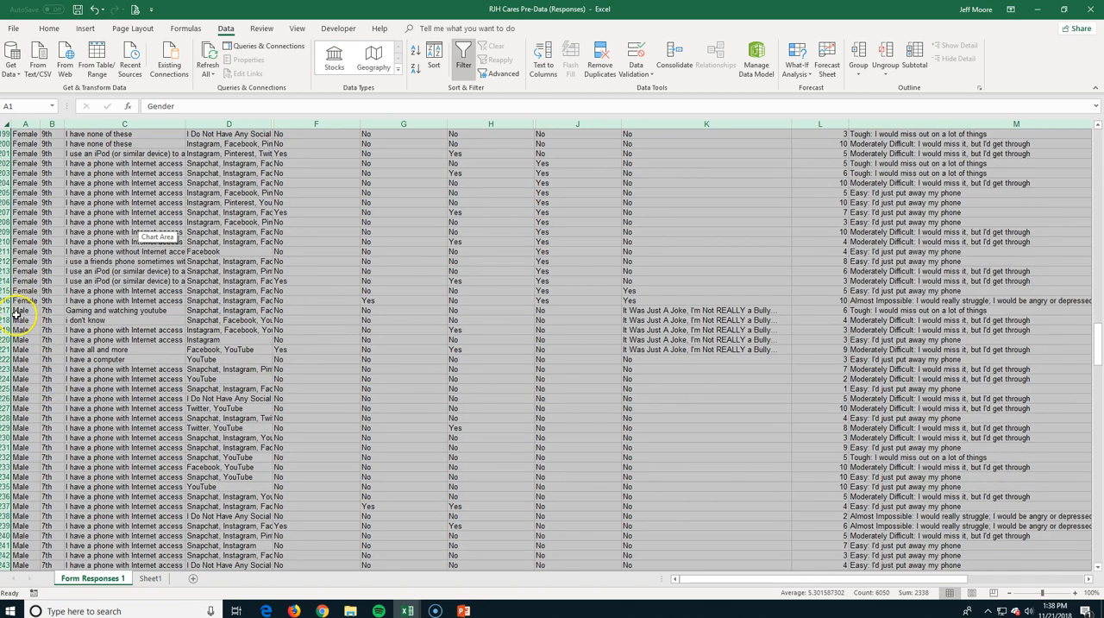
{"action": "scroll", "coordinate": [15, 314], "scroll_direction": "up", "scroll_amount": 20}
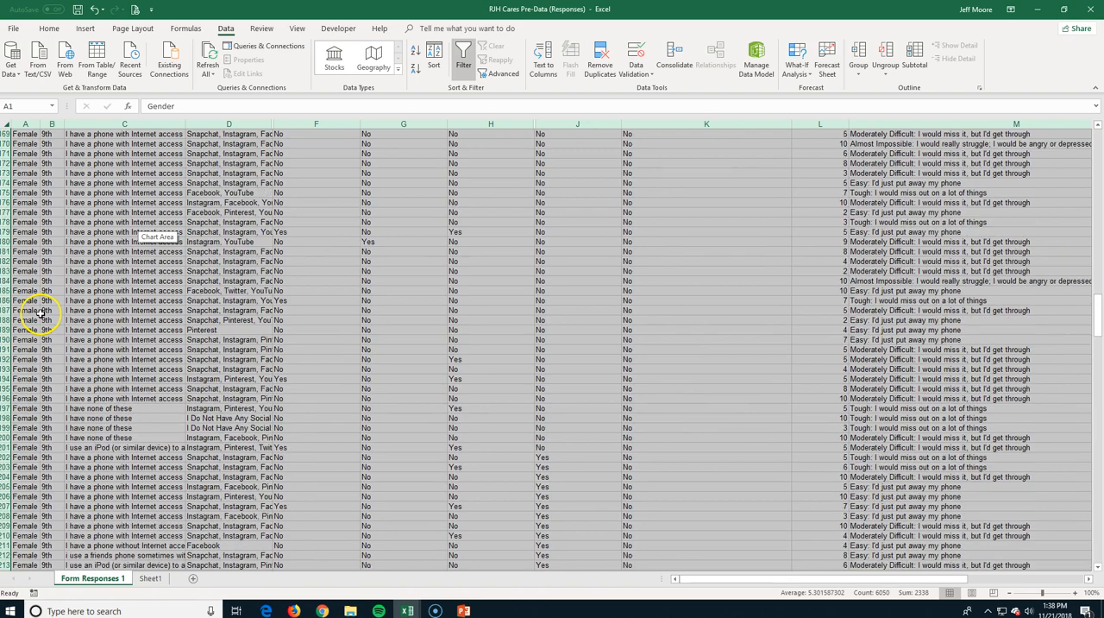
{"action": "scroll", "coordinate": [43, 315], "scroll_direction": "up", "scroll_amount": 15}
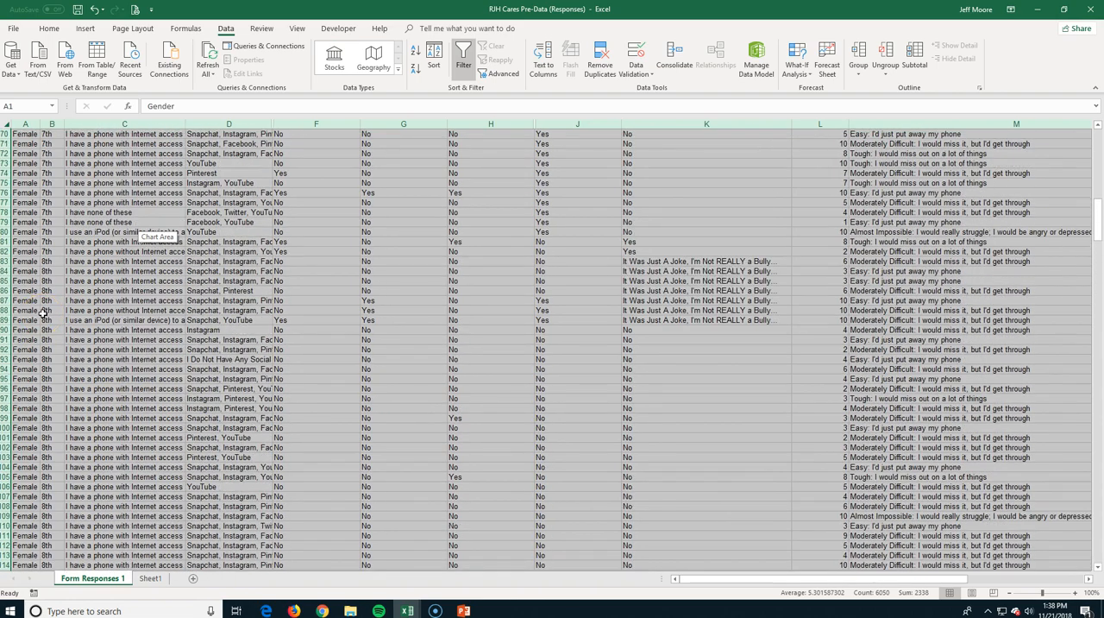
Add a third A to Z sort level below Grade, using the anonymous site or app question, and apply the sort.
{"action": "left_click", "coordinate": [433, 54]}
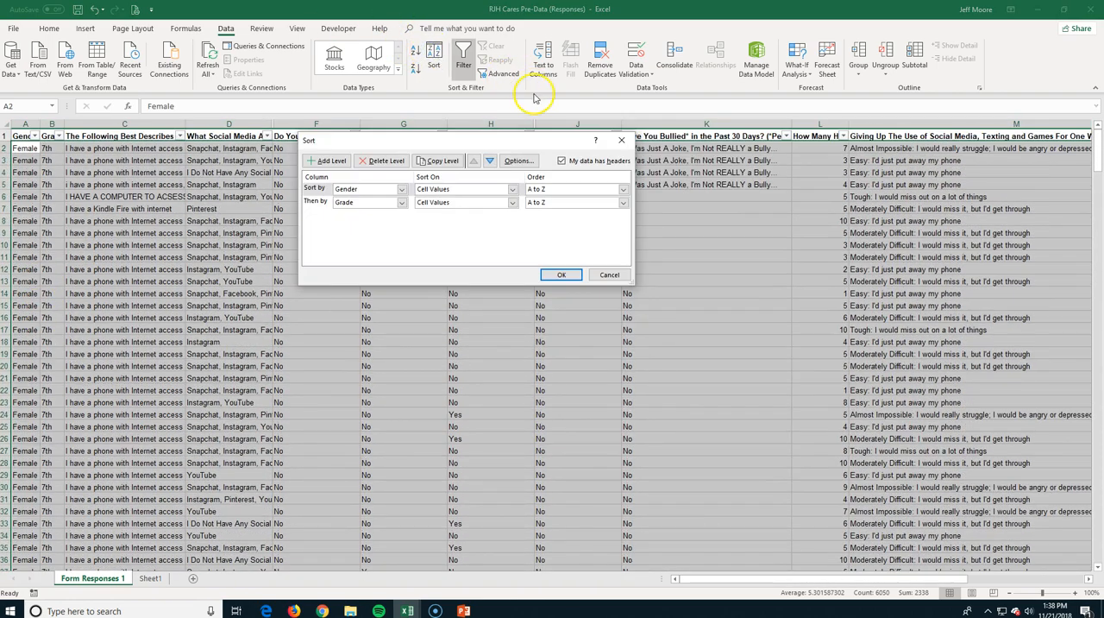
{"action": "left_click", "coordinate": [384, 189]}
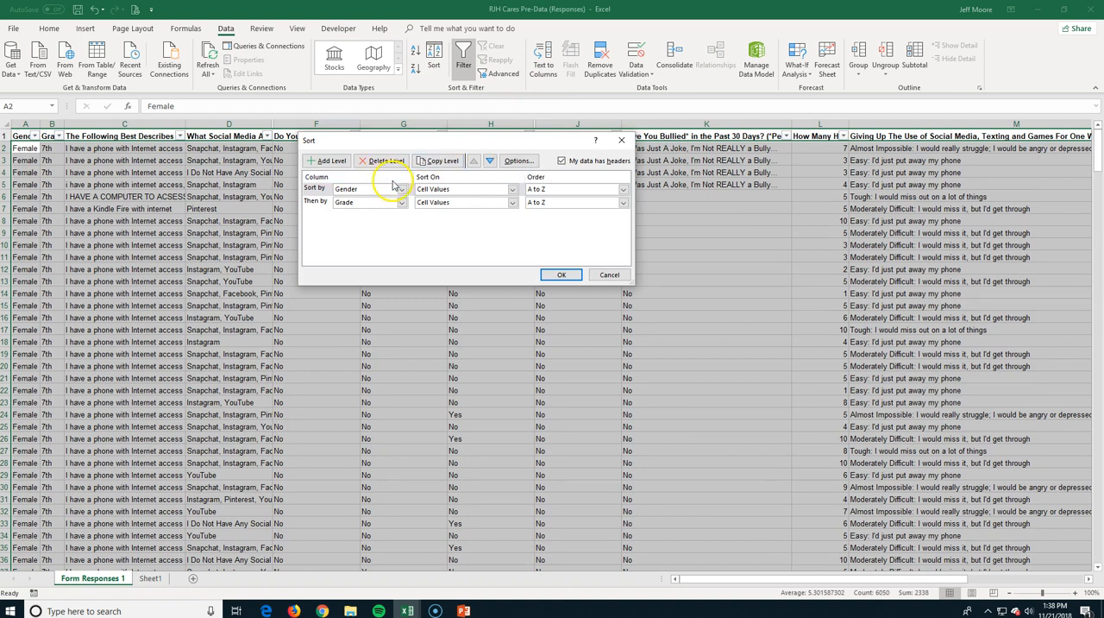
{"action": "left_click", "coordinate": [334, 162]}
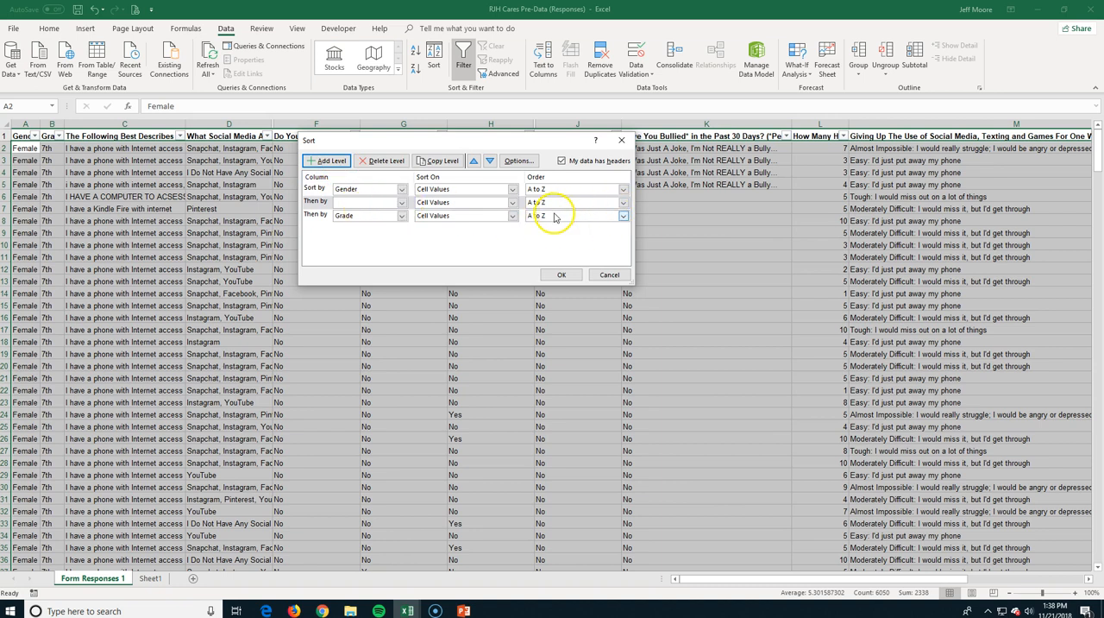
{"action": "left_click", "coordinate": [490, 162]}
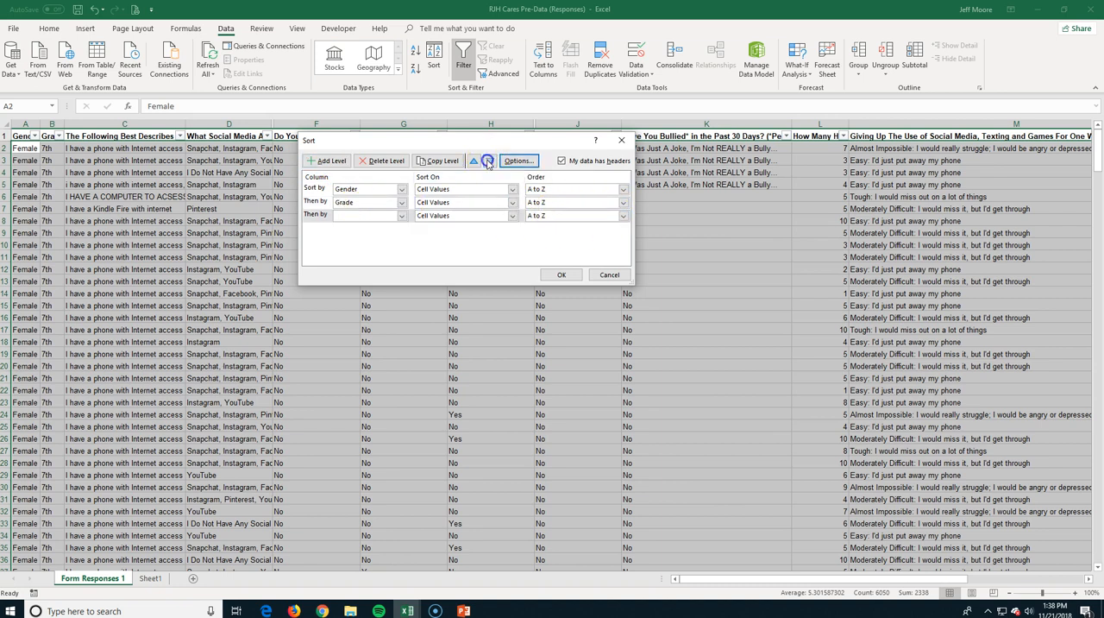
{"action": "left_click", "coordinate": [402, 217]}
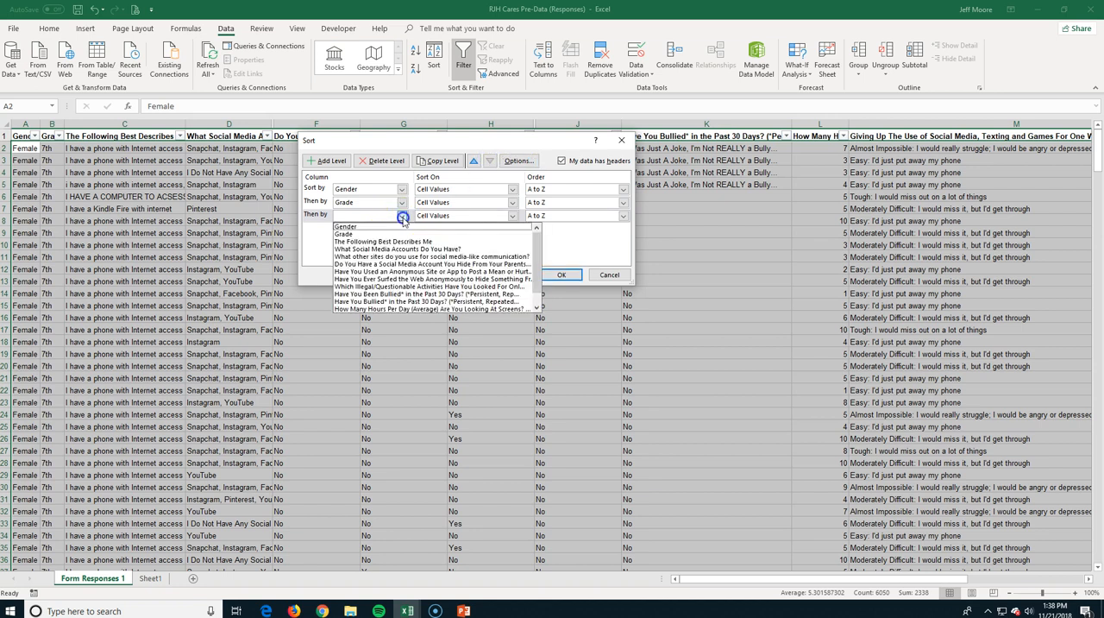
{"action": "left_click", "coordinate": [447, 271]}
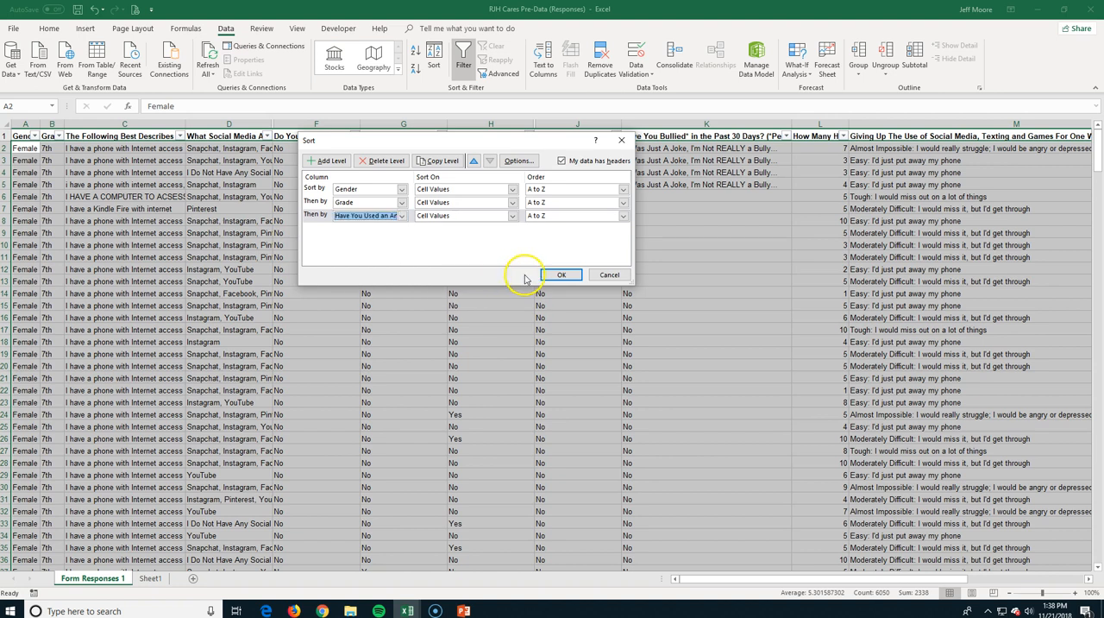
{"action": "left_click", "coordinate": [557, 275]}
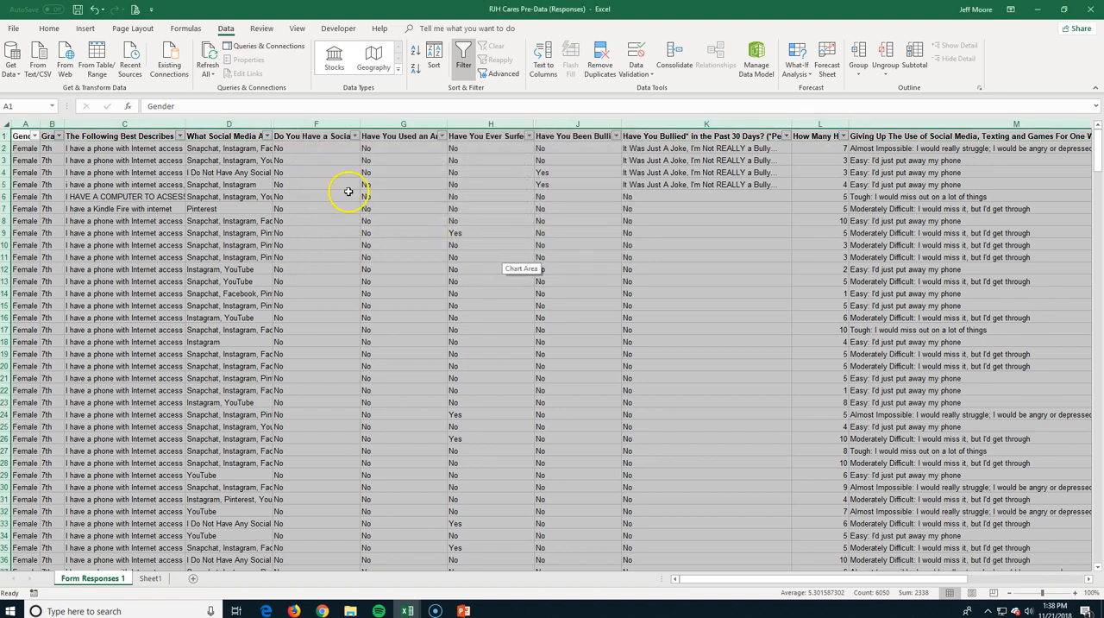